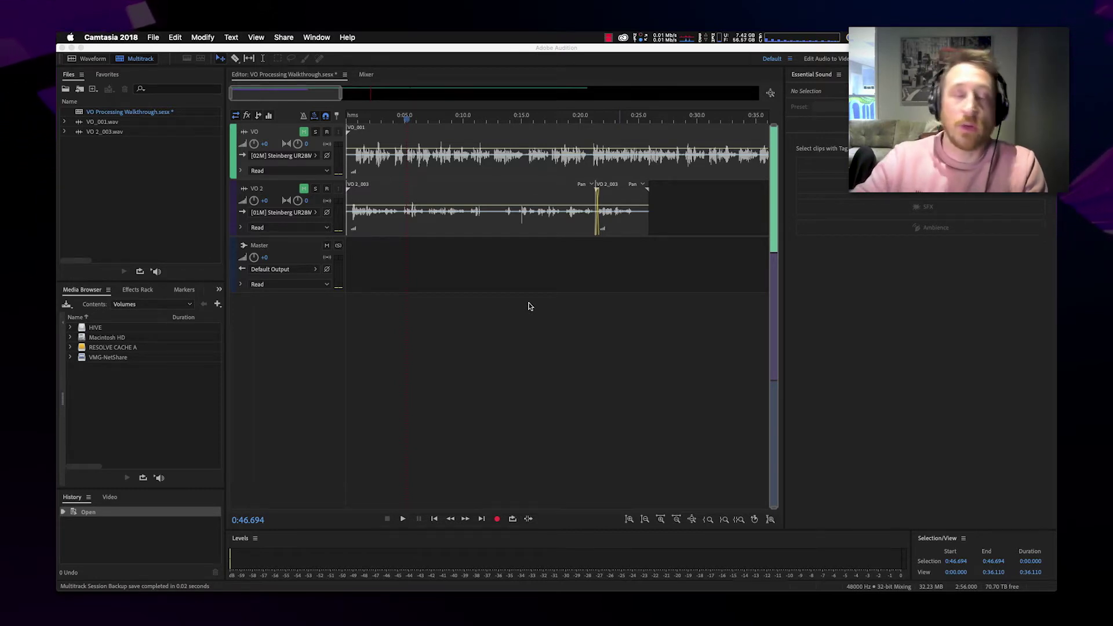
Step: Return the playhead to the session start and show the track effects rack
click(529, 306)
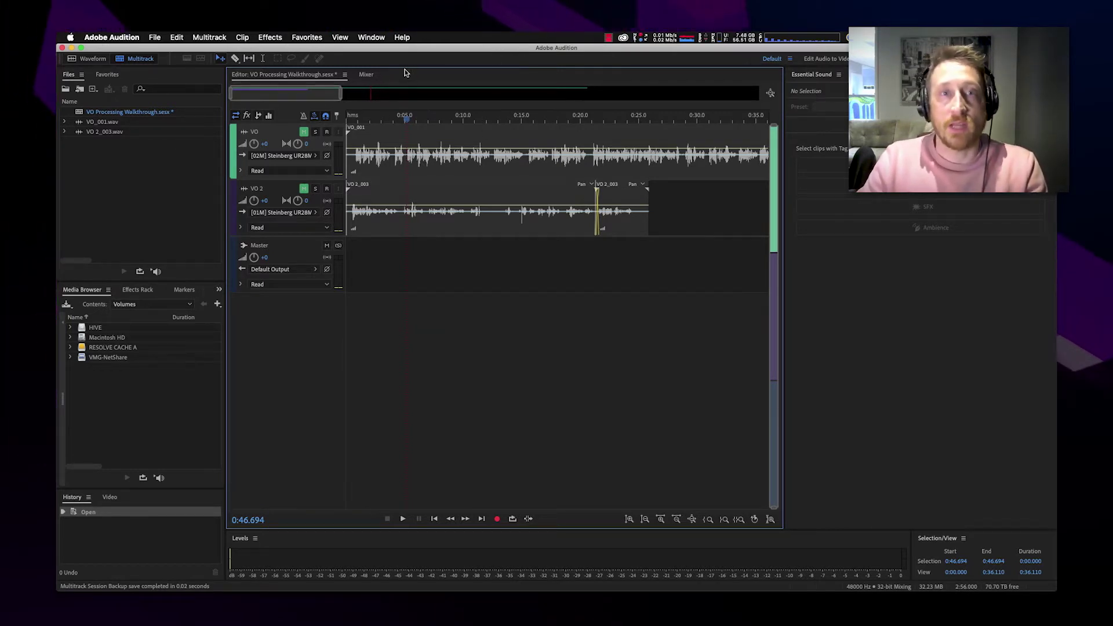
key(Home)
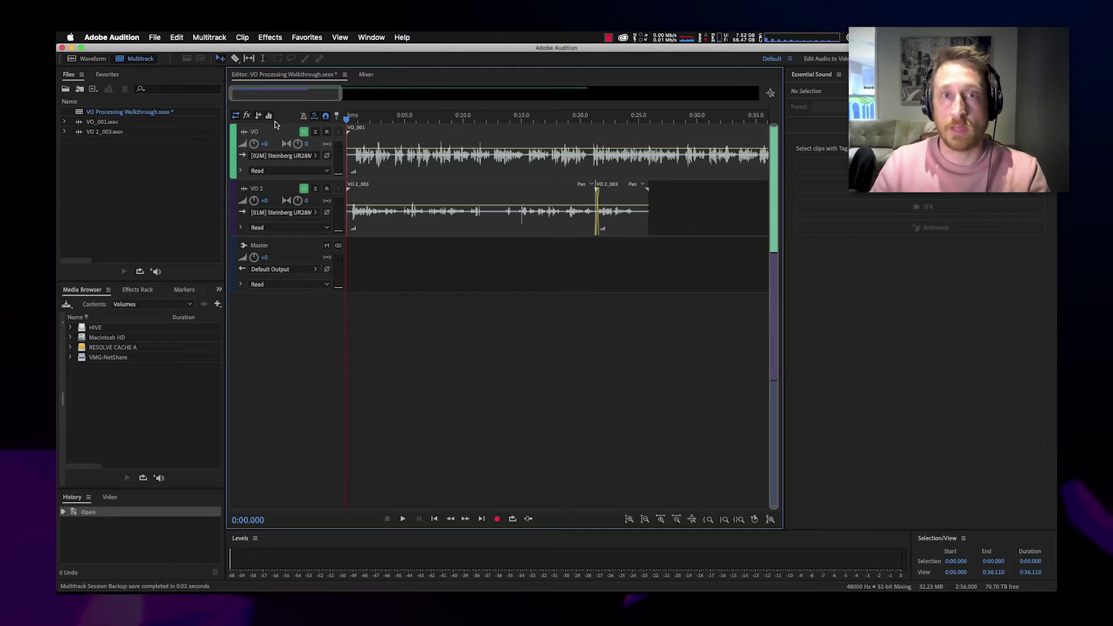
key(alt+0)
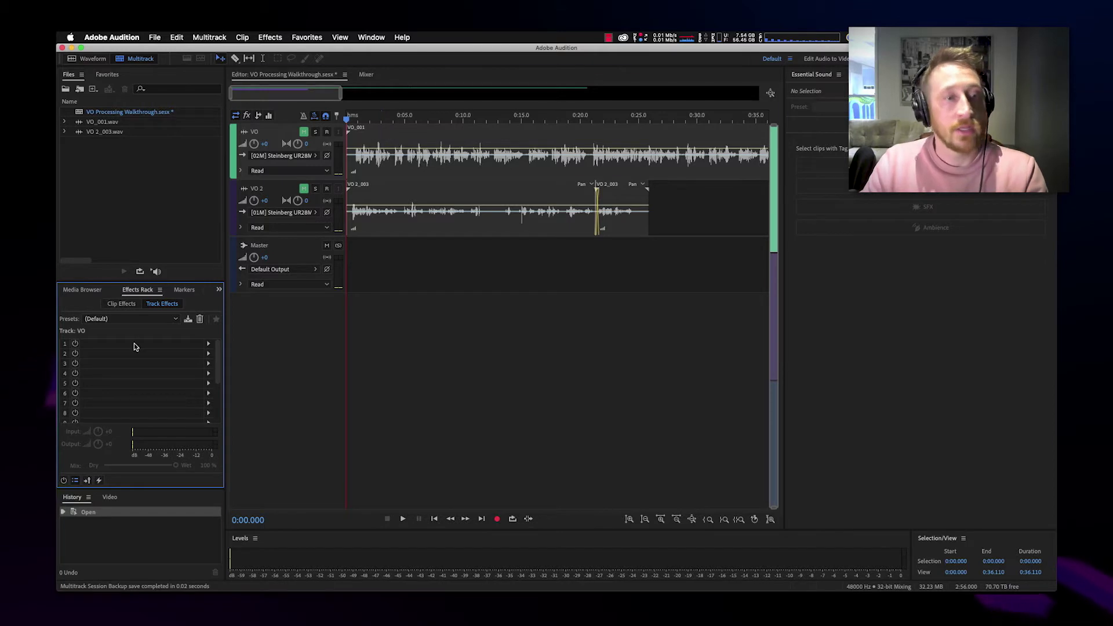
Step: Unmute the VO 2 track and insert iZotope's Nectar 3 VST in its first track effect slot
click(304, 189)
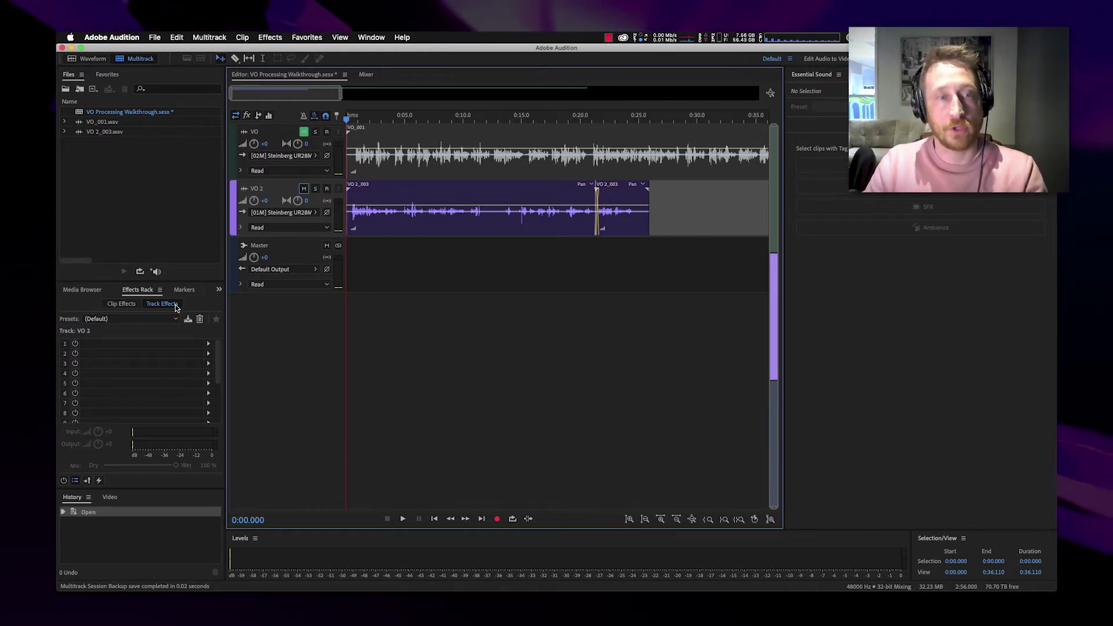
click(209, 346)
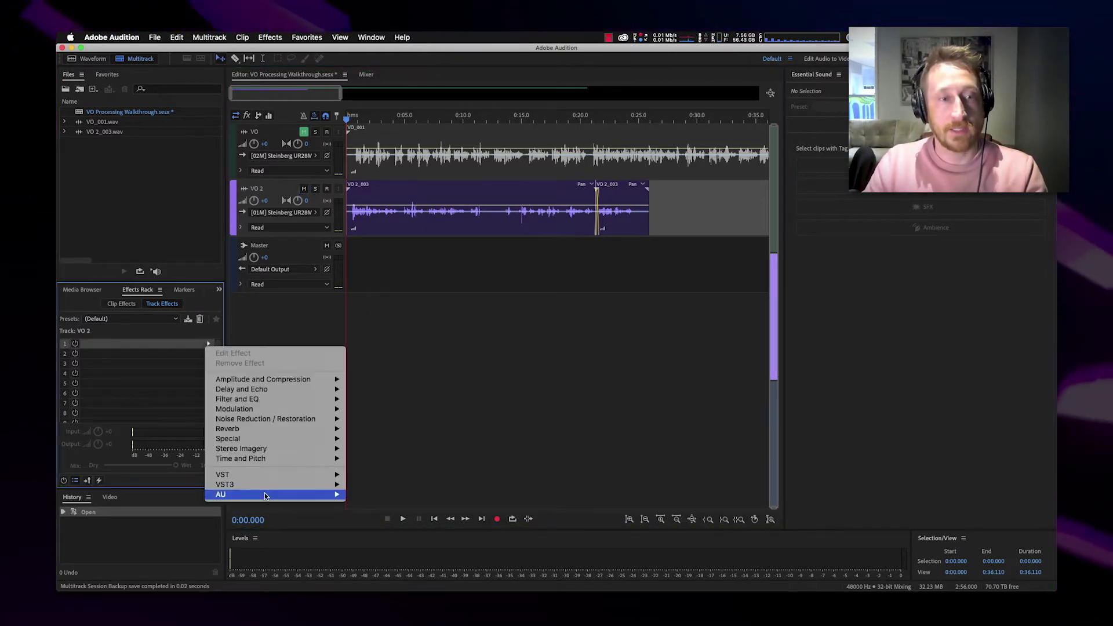
mouse_move(313, 475)
mouse_move(369, 476)
mouse_move(464, 475)
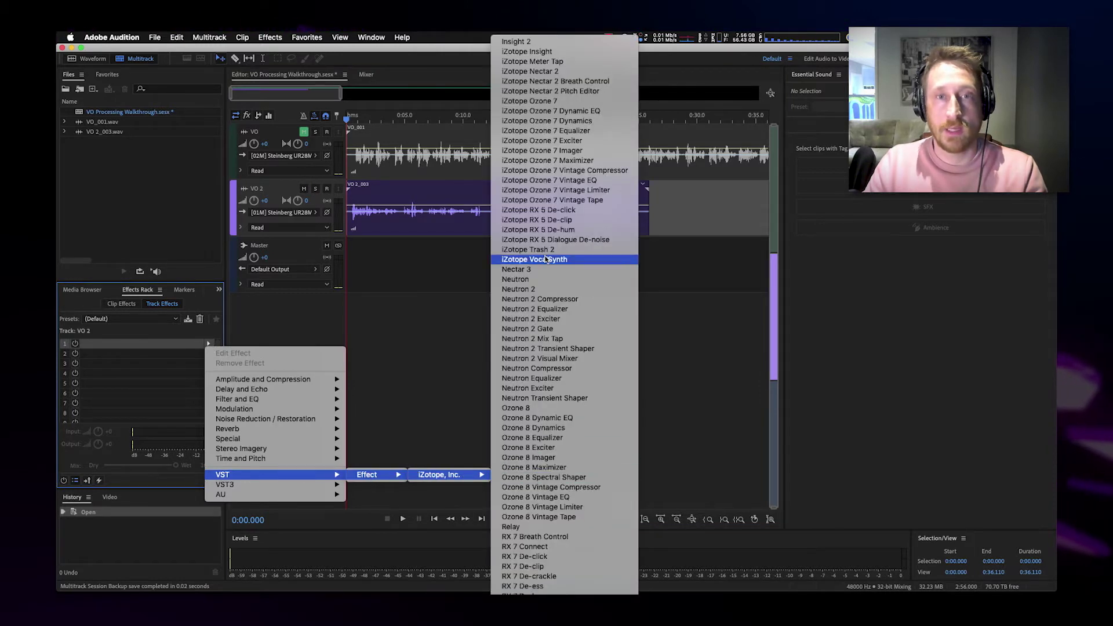
click(558, 269)
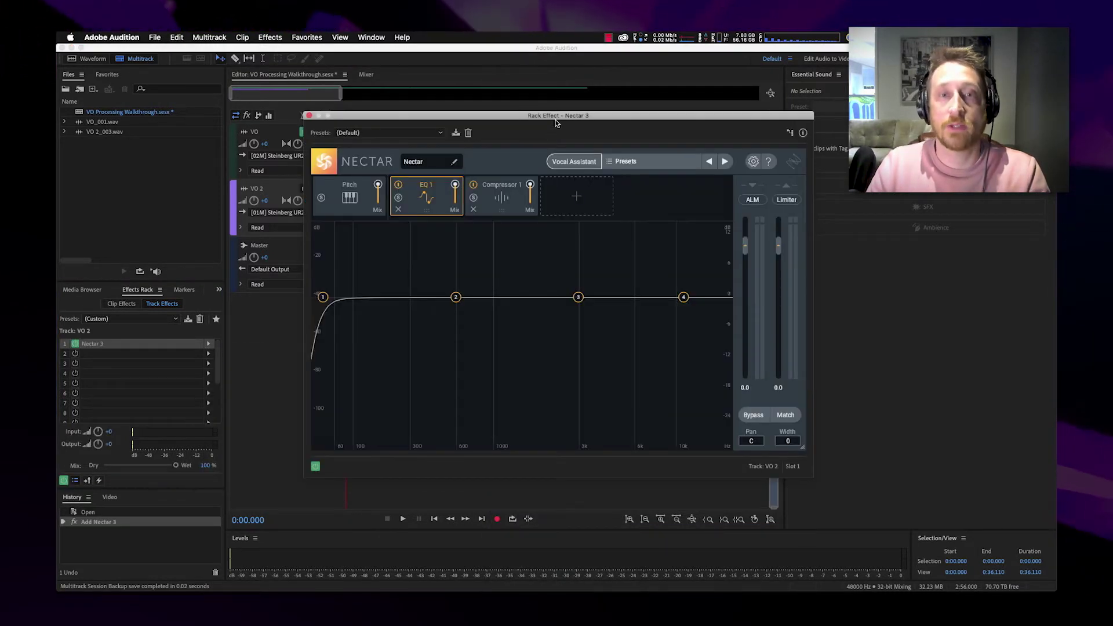
Step: Add a Gate module to the Nectar 3 chain and place it ahead of EQ 1
click(573, 204)
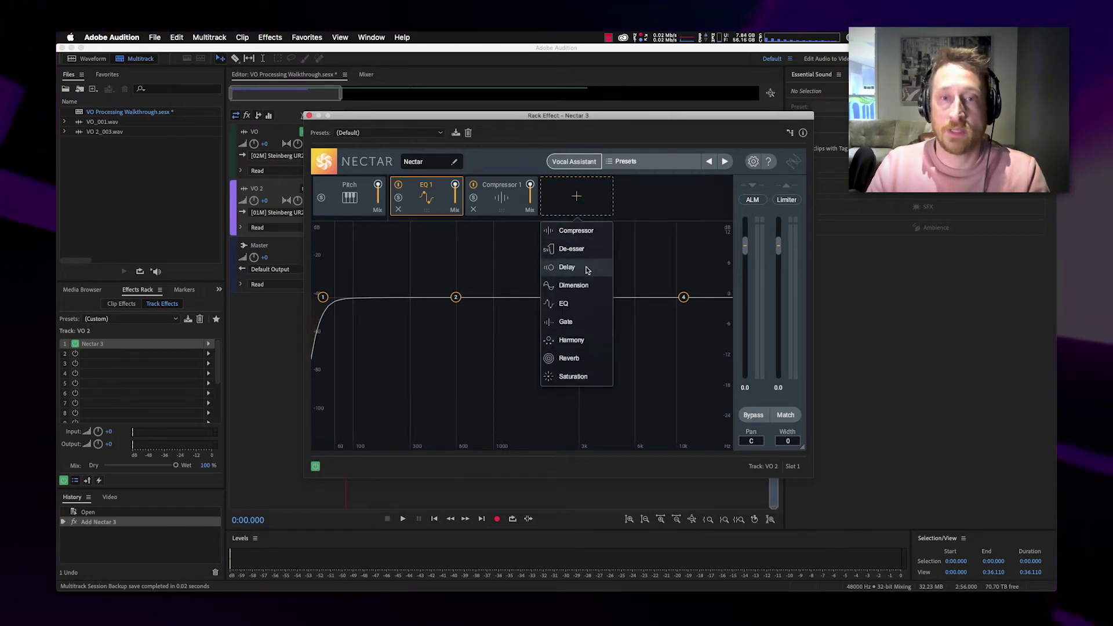
click(648, 201)
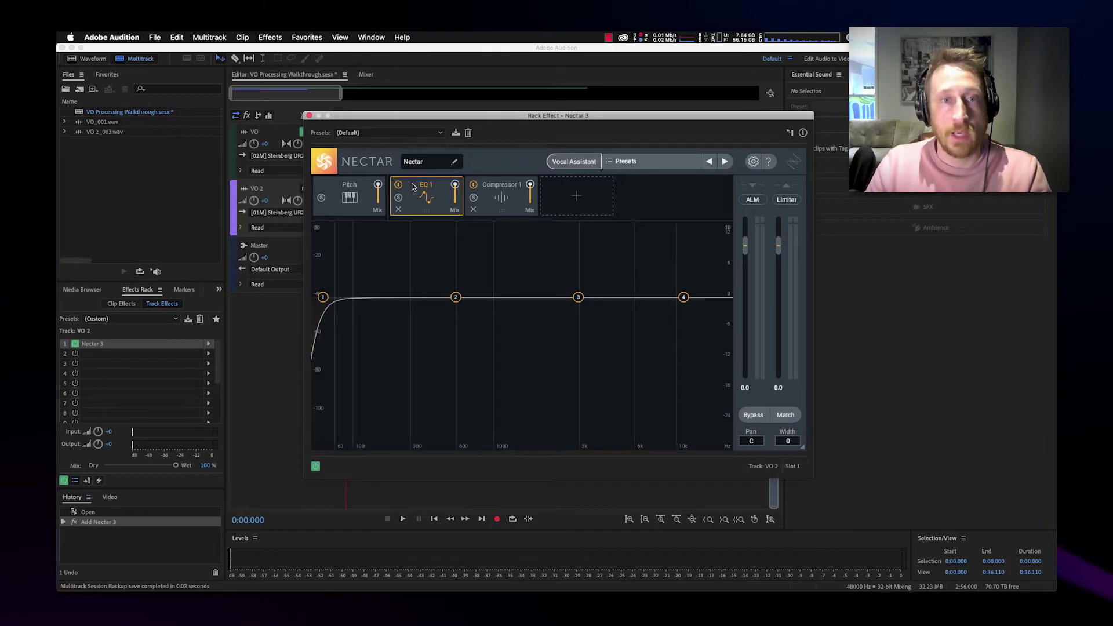
click(576, 196)
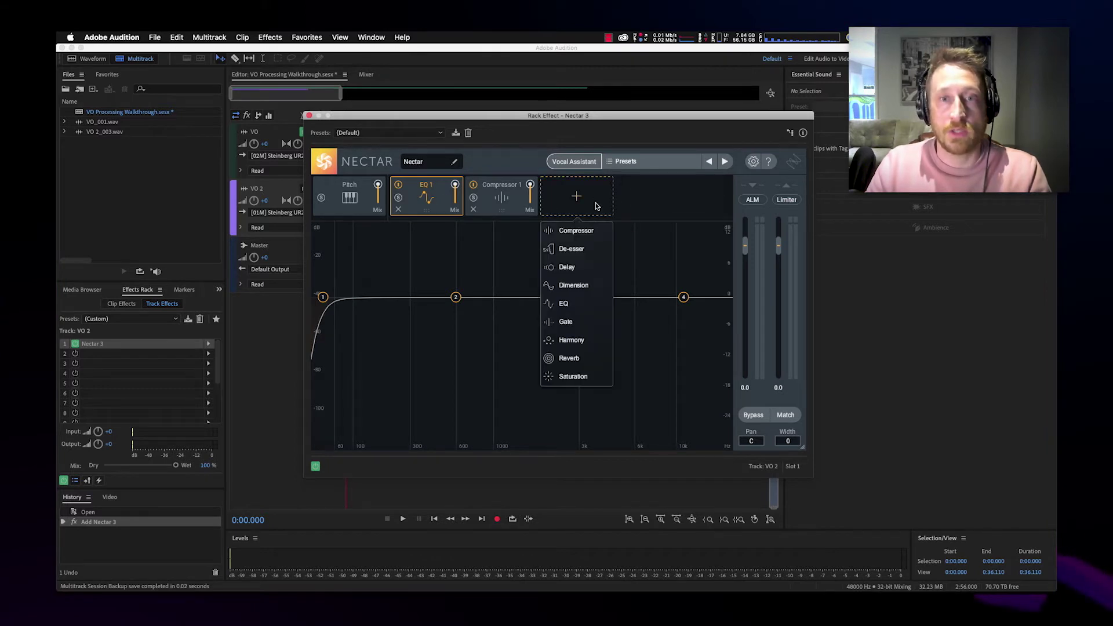
click(571, 320)
drag(577, 200, 455, 201)
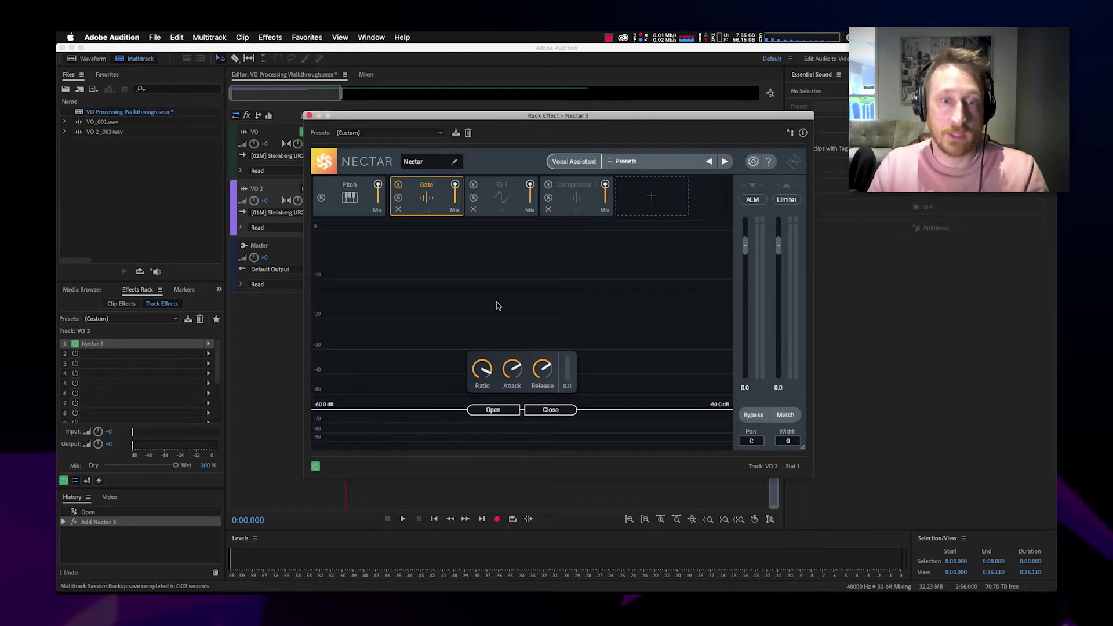
Step: Try Gate thresholds of about -37.7 dB for Open and -60.2 dB for Close
drag(493, 410, 555, 402)
drag(493, 339, 493, 374)
drag(555, 413, 551, 415)
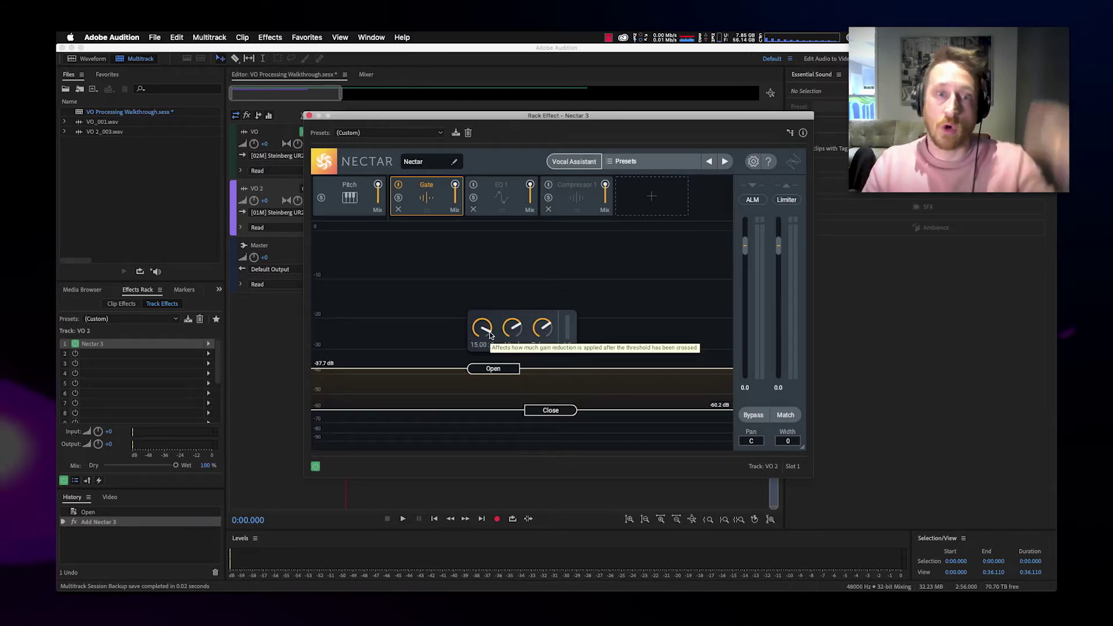
Step: Raise the Gate's ratio to 50:1 and adjust its attack and release times
drag(490, 332, 487, 342)
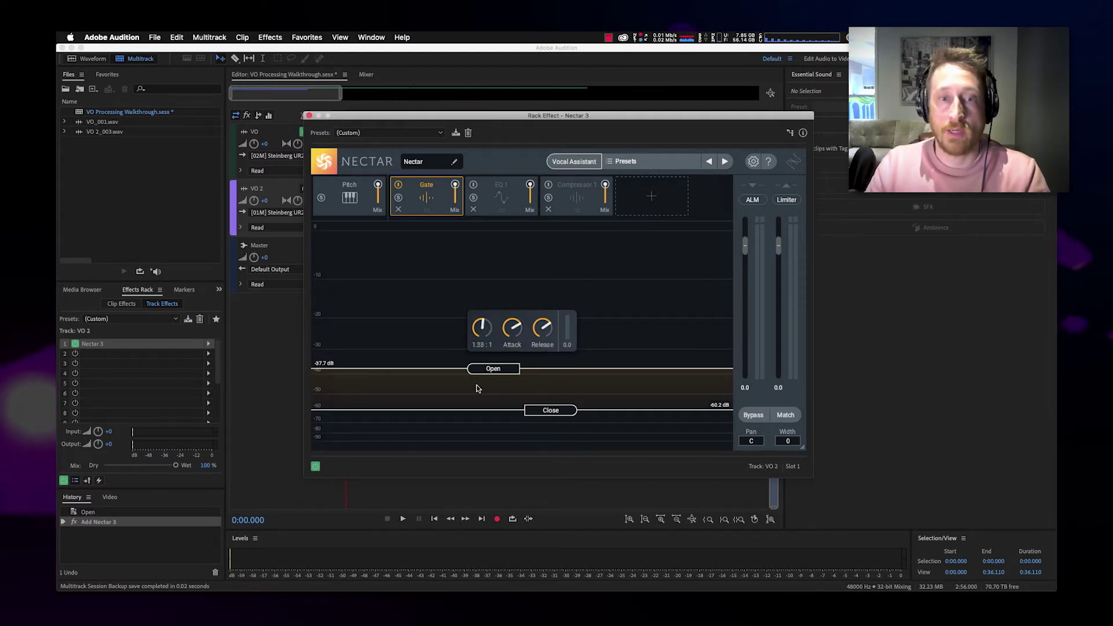
drag(478, 389, 481, 408)
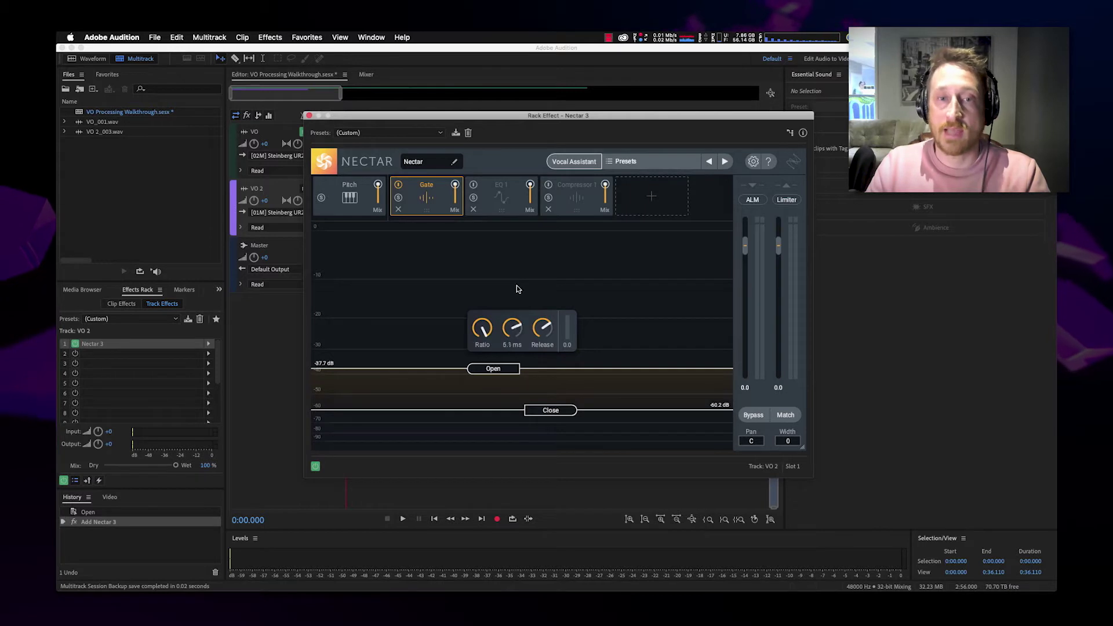
mouse_move(545, 323)
scroll(545, 324, up, 3)
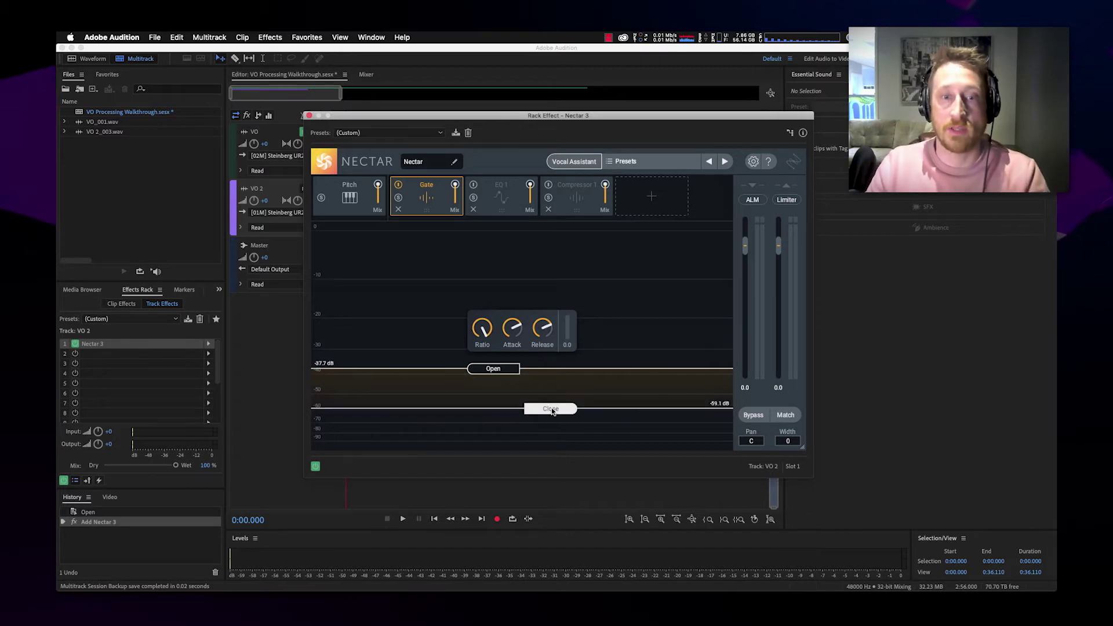
Step: Lower the Gate's thresholds to -55.2 dB Open and -71.5 dB Close, and solo the VO 2 track
drag(493, 369, 494, 403)
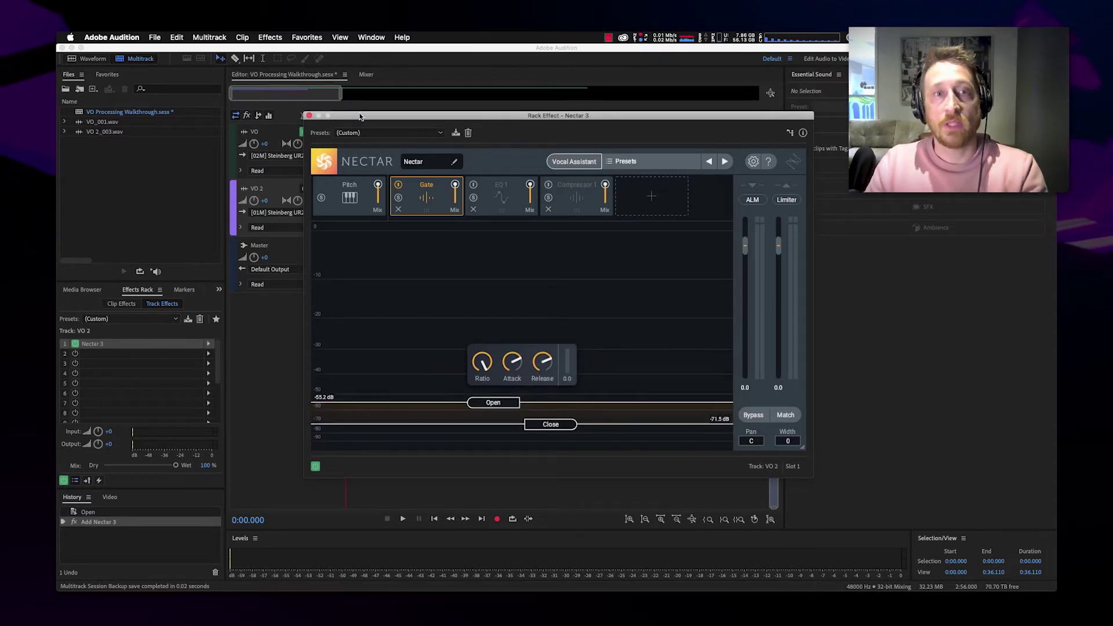
drag(359, 117, 318, 284)
click(315, 190)
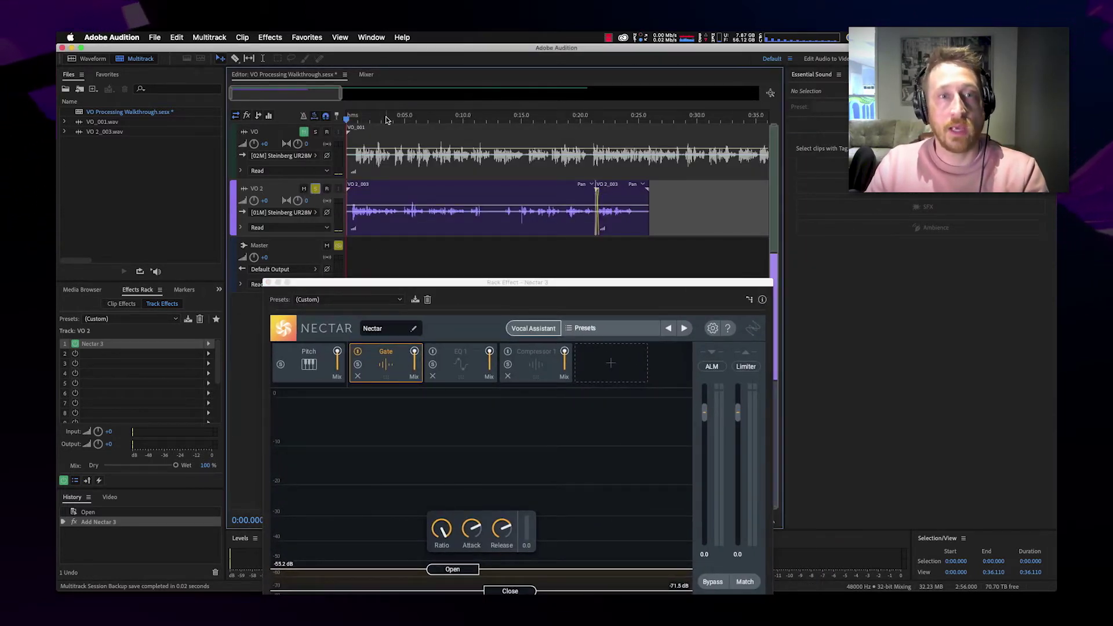
Step: Merge the two VO 2 clips into one and play it with its clip gain raised to 6.3 dB
key(space)
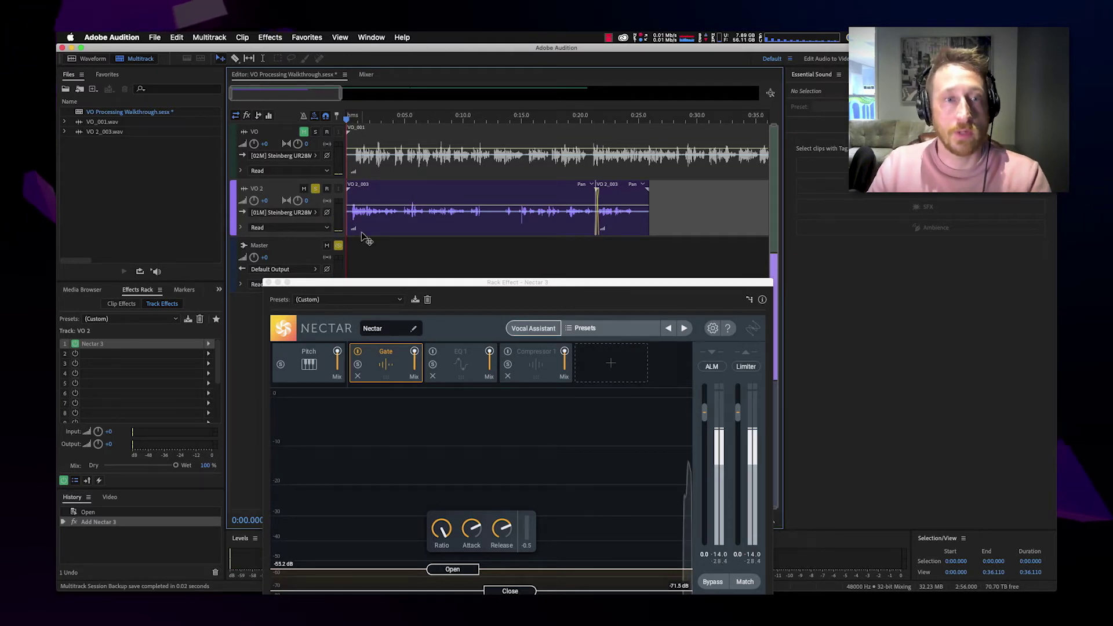
key(ctrl+1)
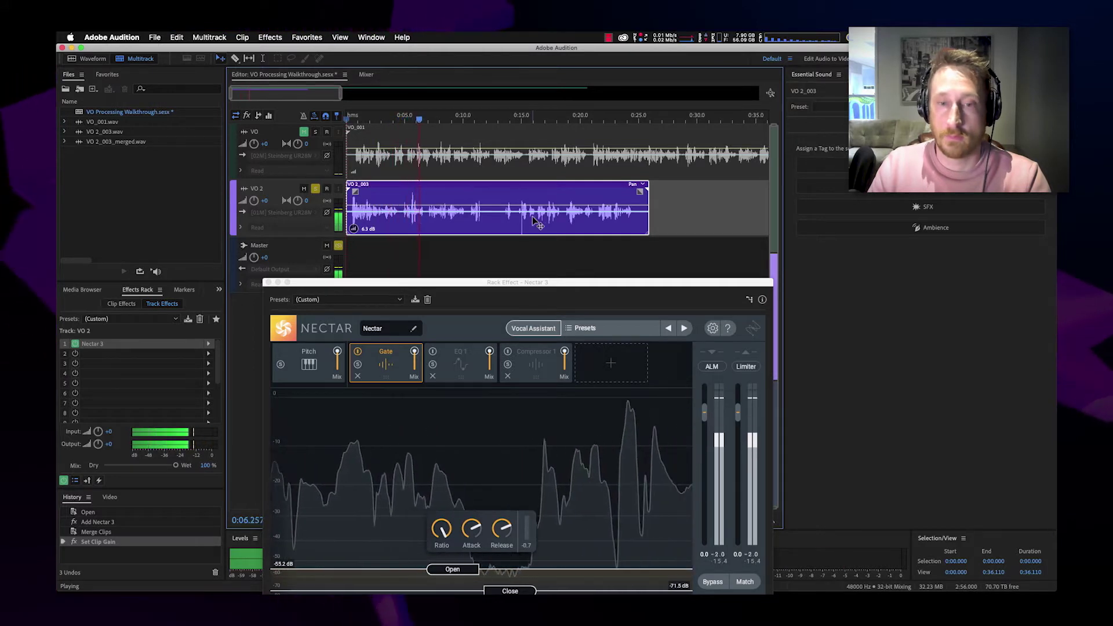
Step: Compare VO 2 with the Gate bypassed and active, looping the pause from 0:11.799 to 0:13.224
click(359, 352)
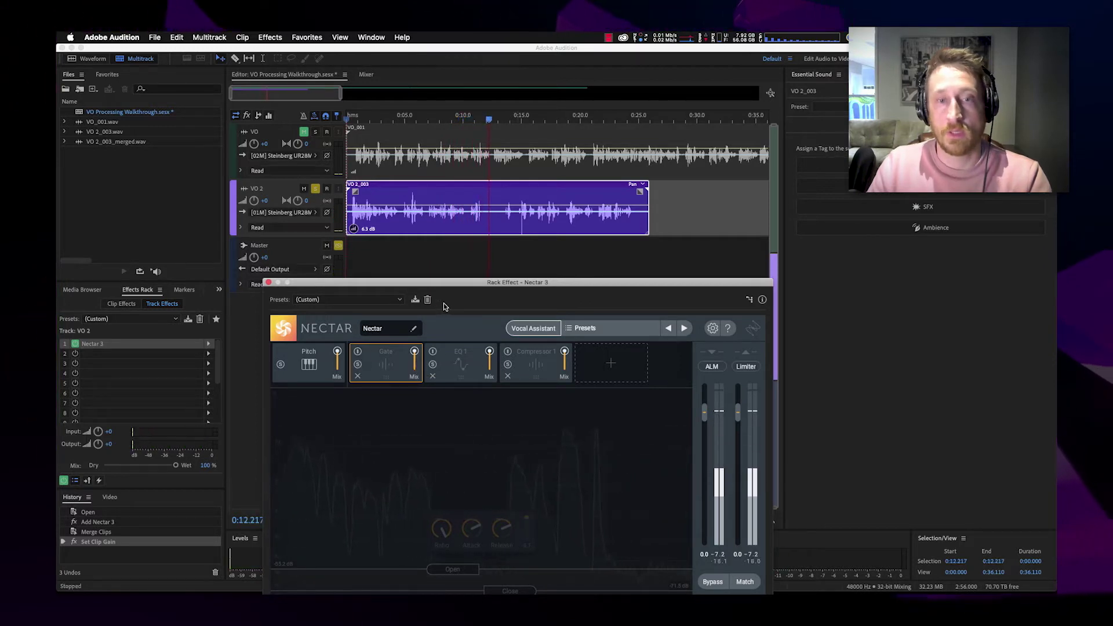
key(space)
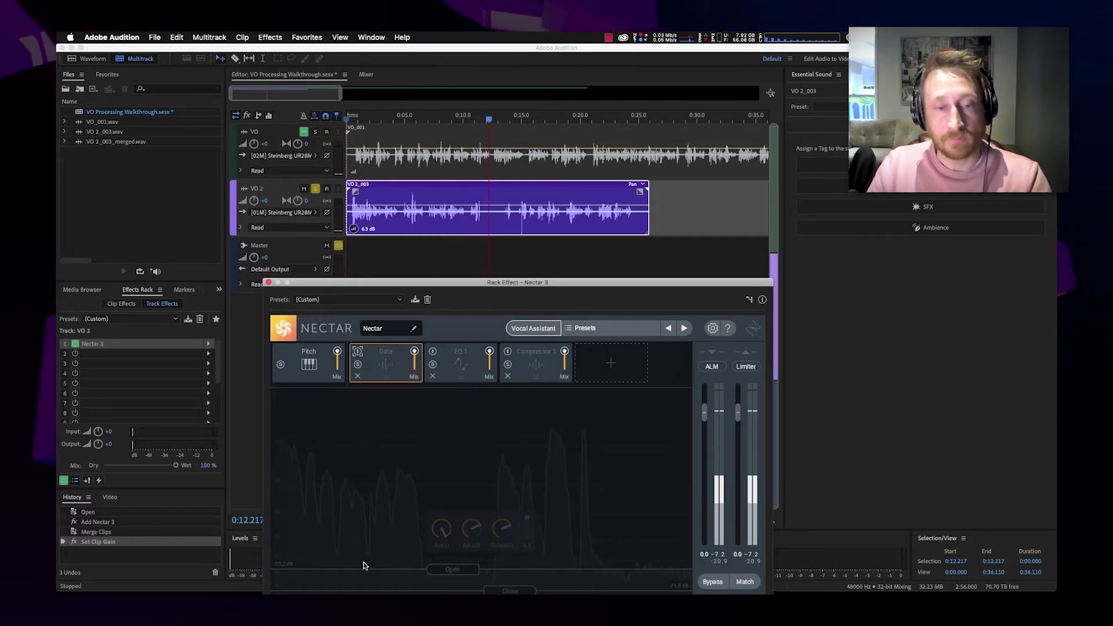
drag(493, 283, 762, 222)
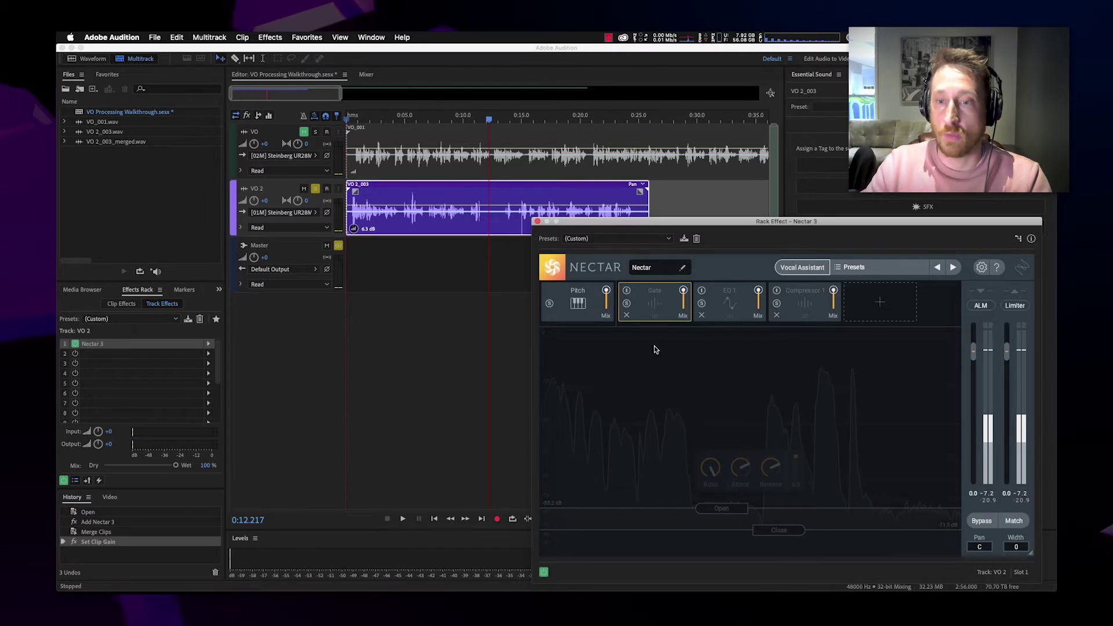
drag(488, 119, 500, 121)
key(space)
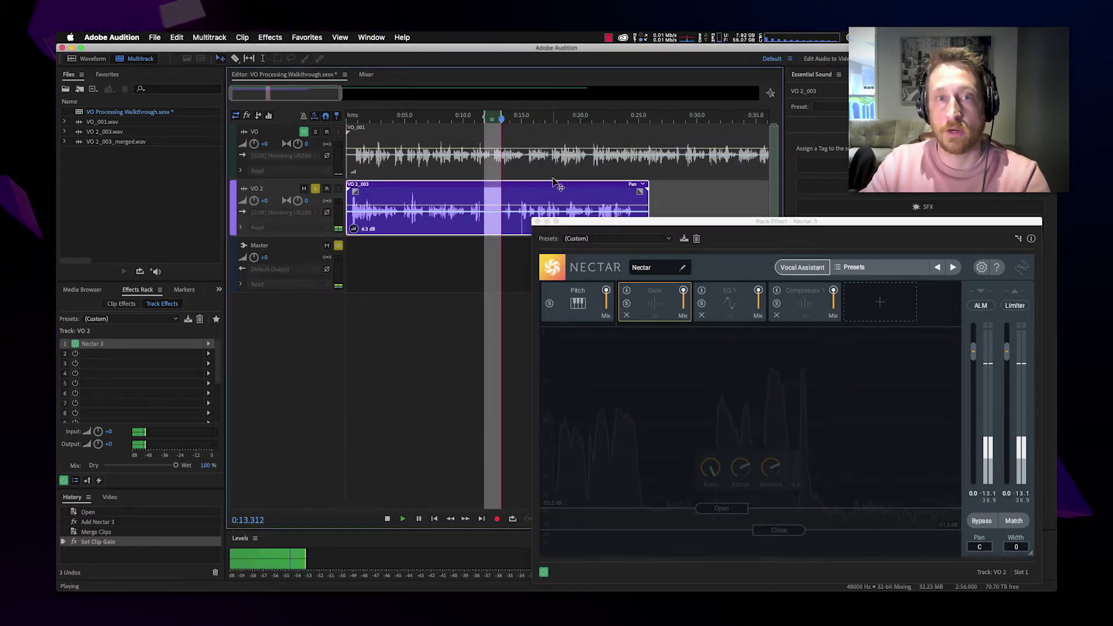
click(634, 295)
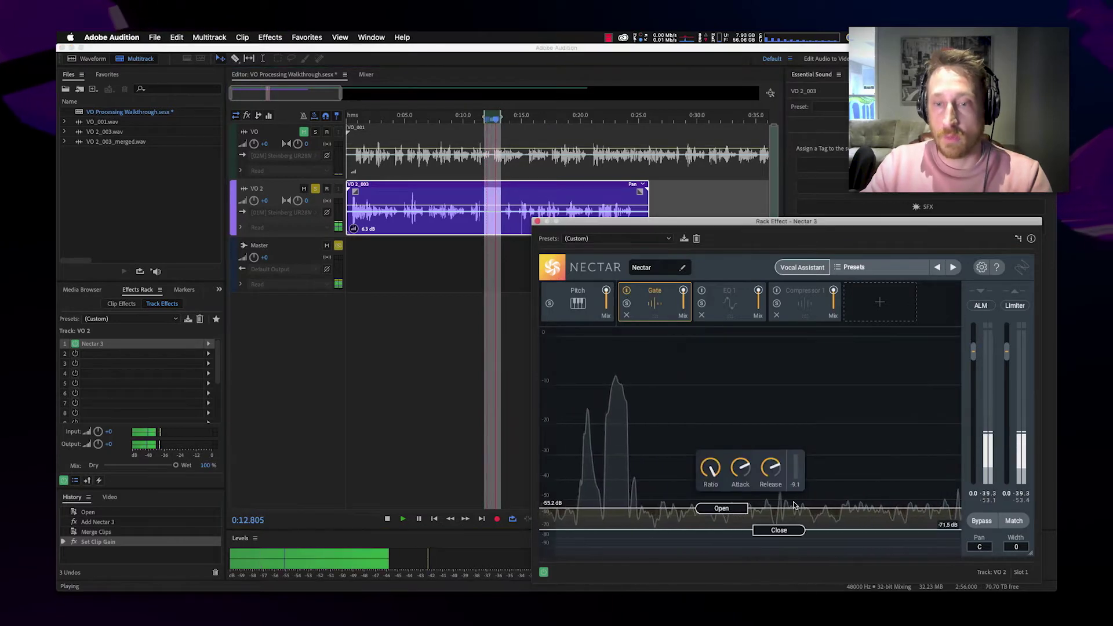
Step: Try Gate thresholds of -60.0 dB Open and -77.5 dB Close on the looped passage
drag(817, 223, 763, 148)
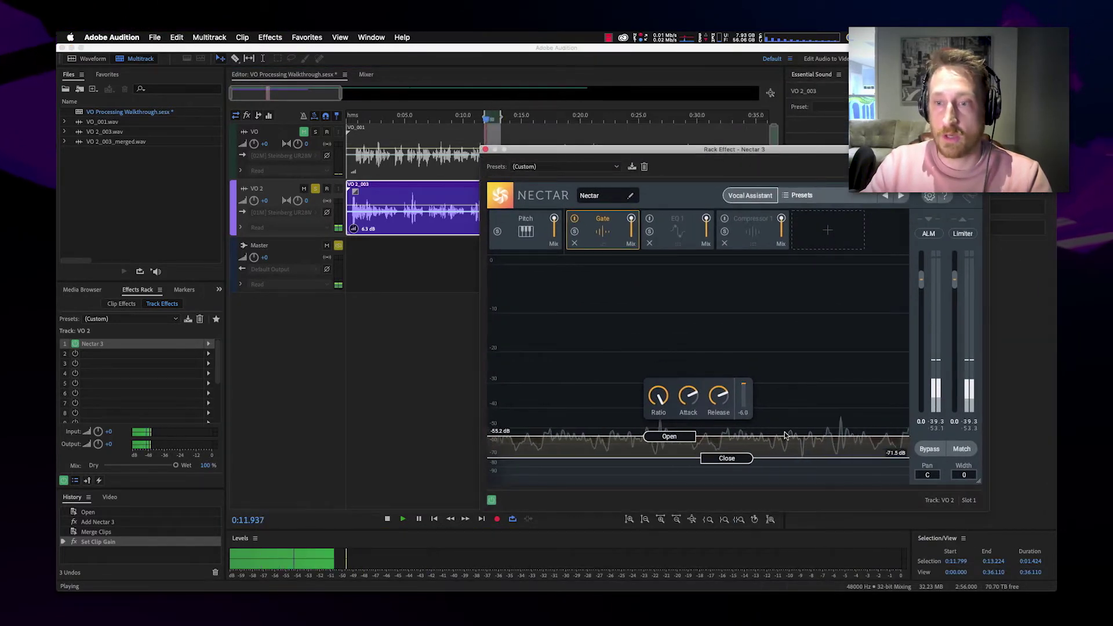
drag(699, 441, 649, 446)
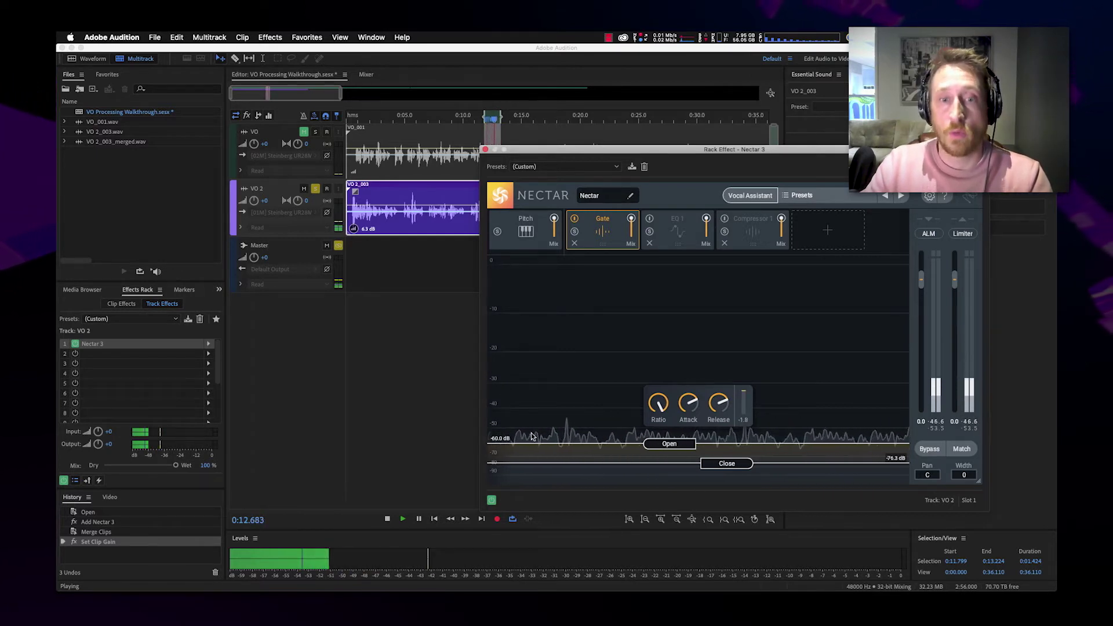
drag(653, 444, 659, 412)
mouse_move(725, 443)
mouse_down()
mouse_move(725, 466)
mouse_move(727, 415)
mouse_move(726, 444)
mouse_up()
drag(671, 415, 670, 443)
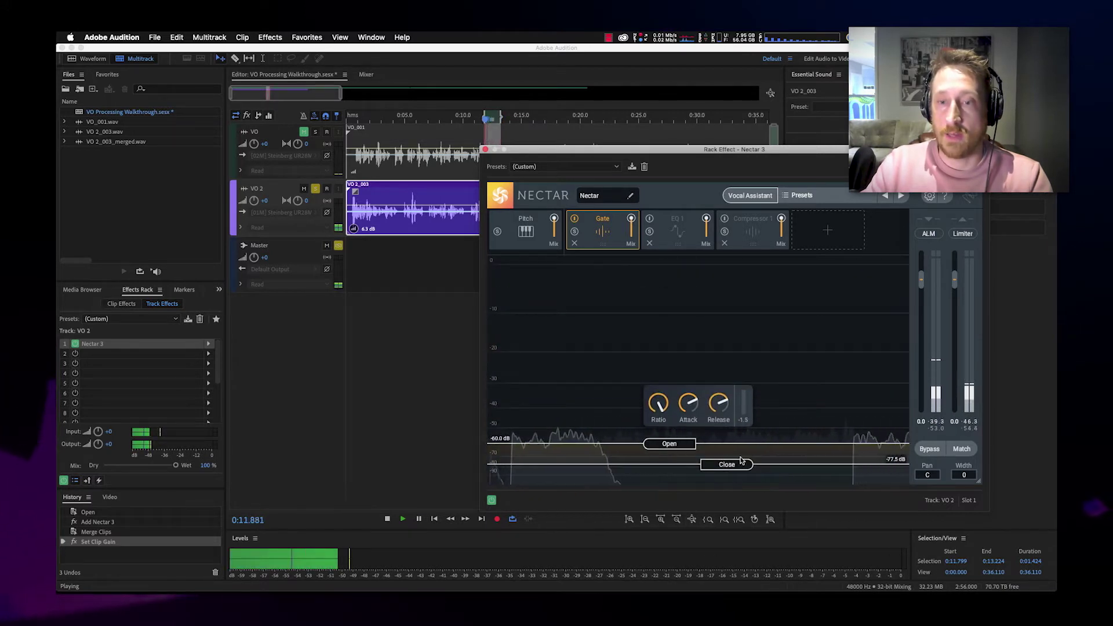
Step: Raise the Gate's thresholds to -39.7 dB Open and -58.8 dB Close, and shorten the loop to 0:12.021–0:12.823
drag(728, 468, 685, 411)
mouse_move(727, 454)
mouse_down()
mouse_move(727, 437)
mouse_move(719, 445)
mouse_up()
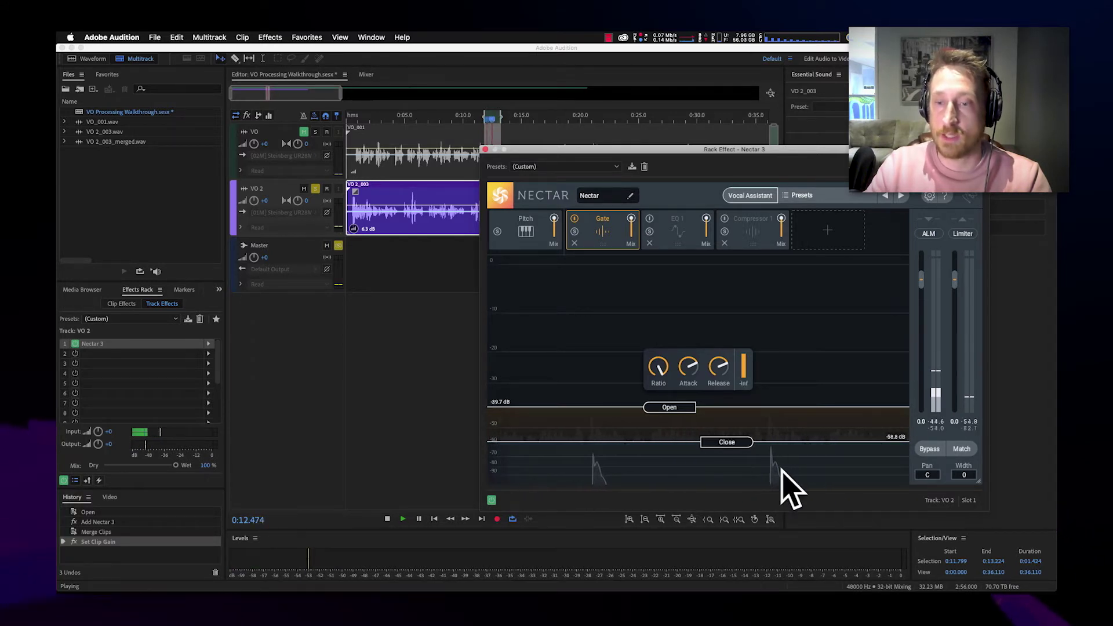
drag(928, 149, 895, 144)
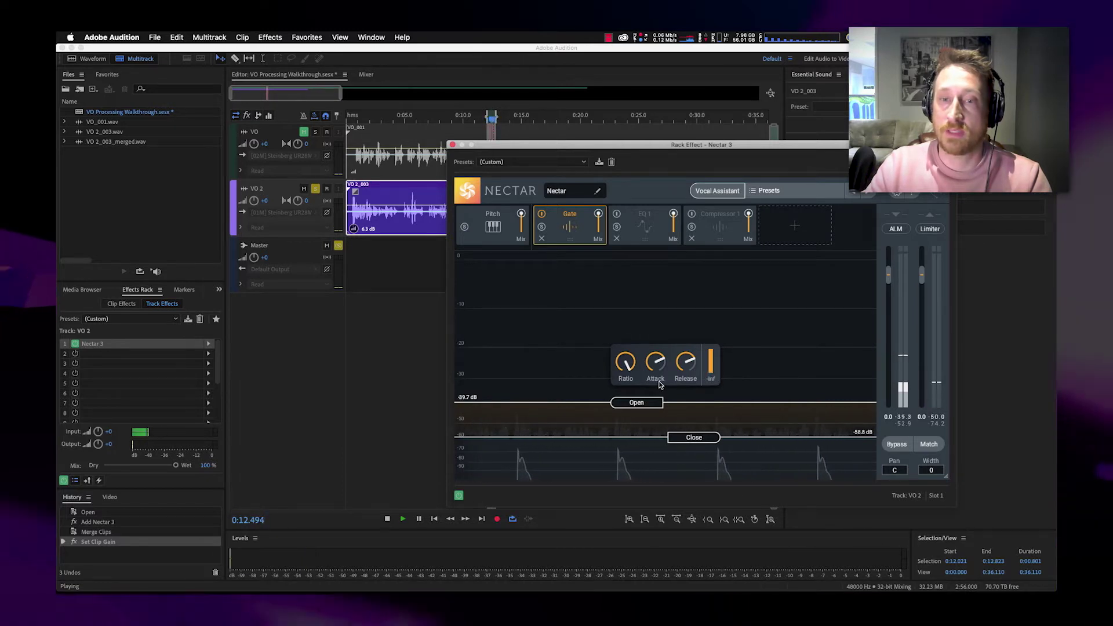
Step: Soften the Gate by lowering its ratio, and set the thresholds to -41.4 dB Open and -60.4 dB Close
mouse_move(658, 369)
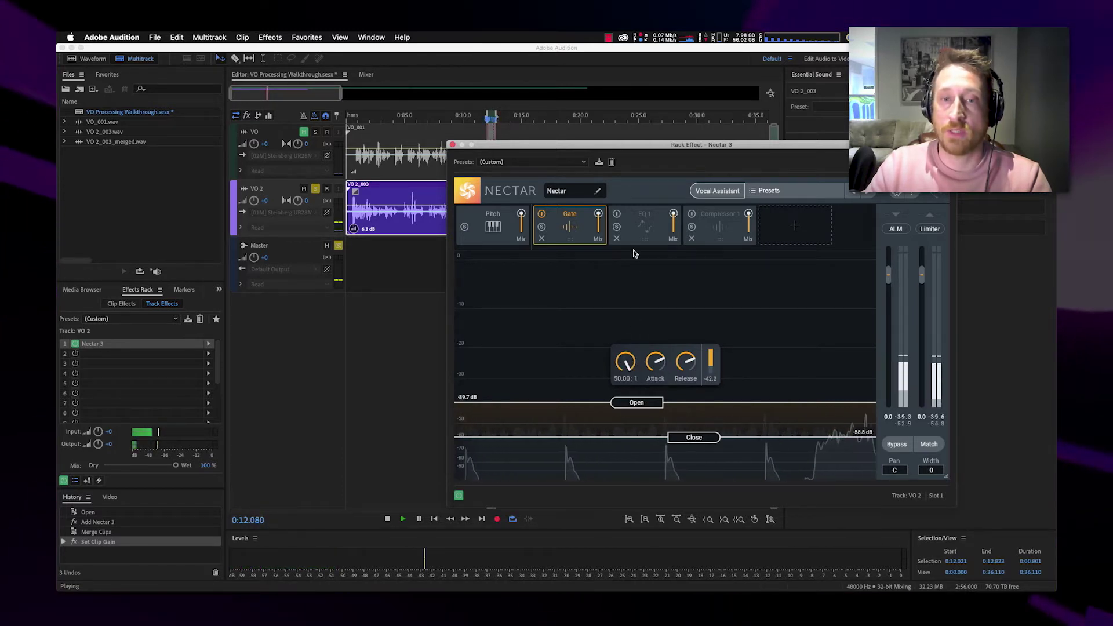
mouse_move(630, 393)
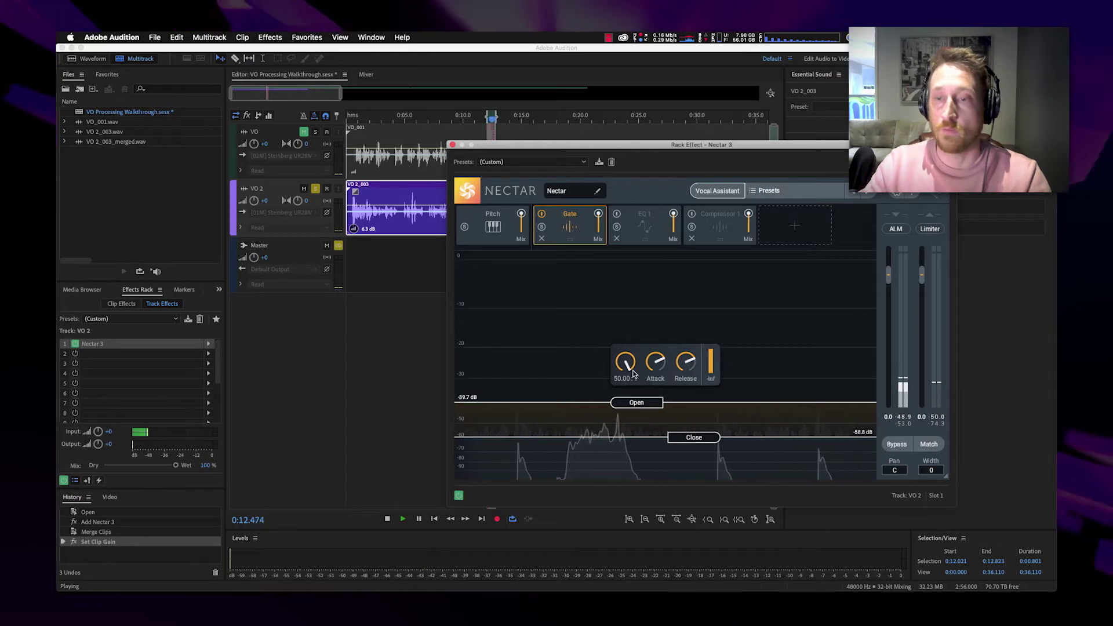
drag(638, 405, 641, 404)
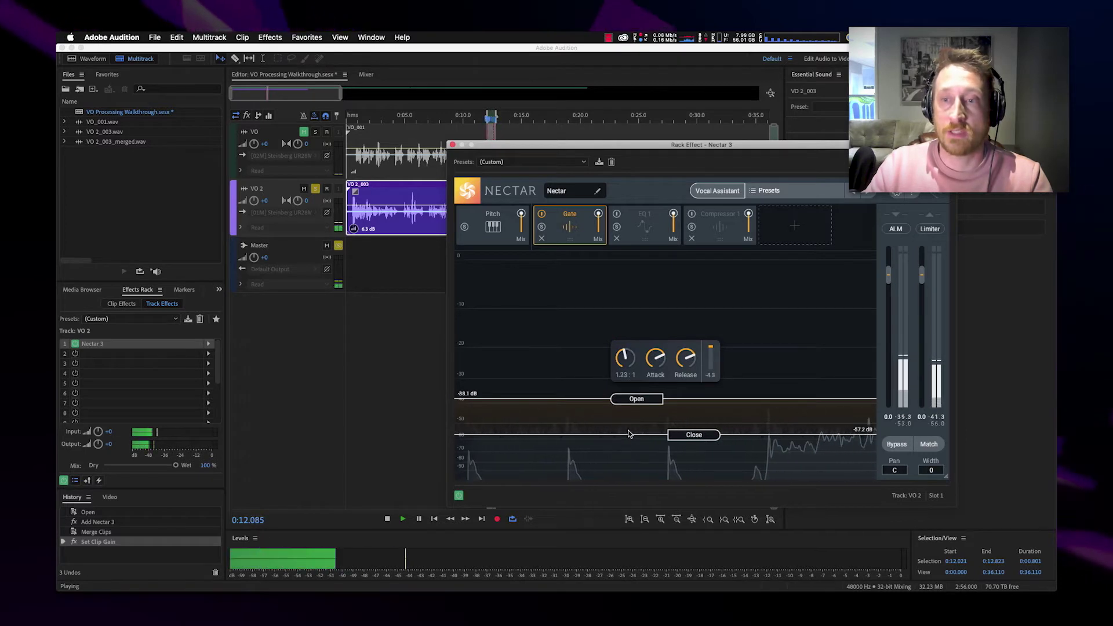
drag(625, 358, 661, 369)
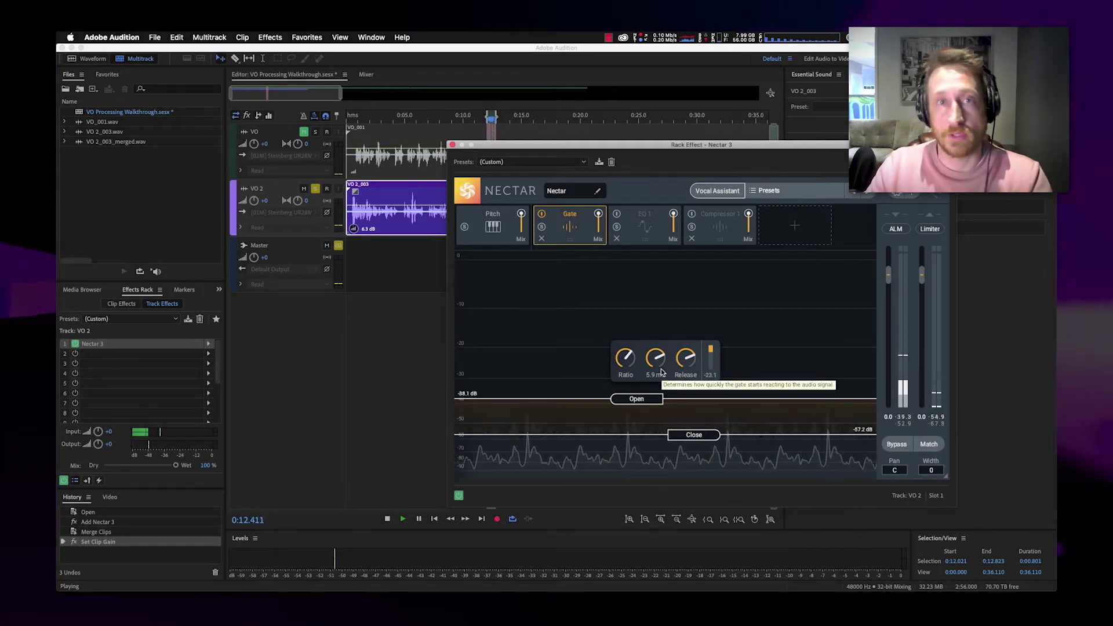
mouse_move(637, 400)
mouse_down()
mouse_move(642, 391)
mouse_move(641, 412)
mouse_up()
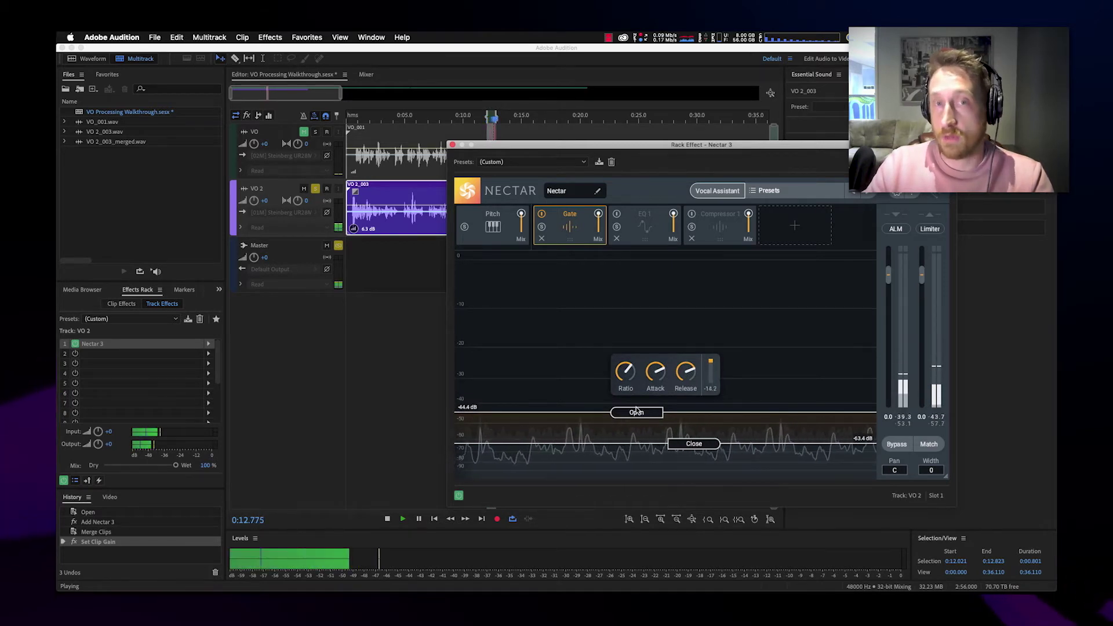
drag(637, 412, 638, 408)
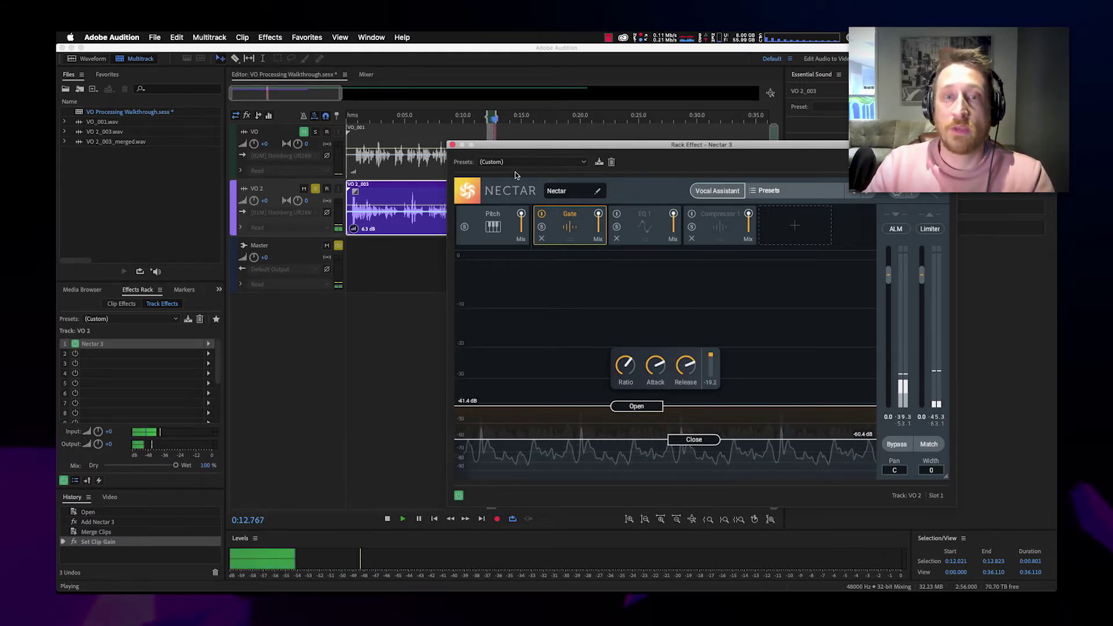
Step: Play VO 2 through the Gate, stop, and set the thresholds to -39.5 dB Open and -58.5 dB Close
drag(501, 145, 510, 182)
click(531, 116)
key(space)
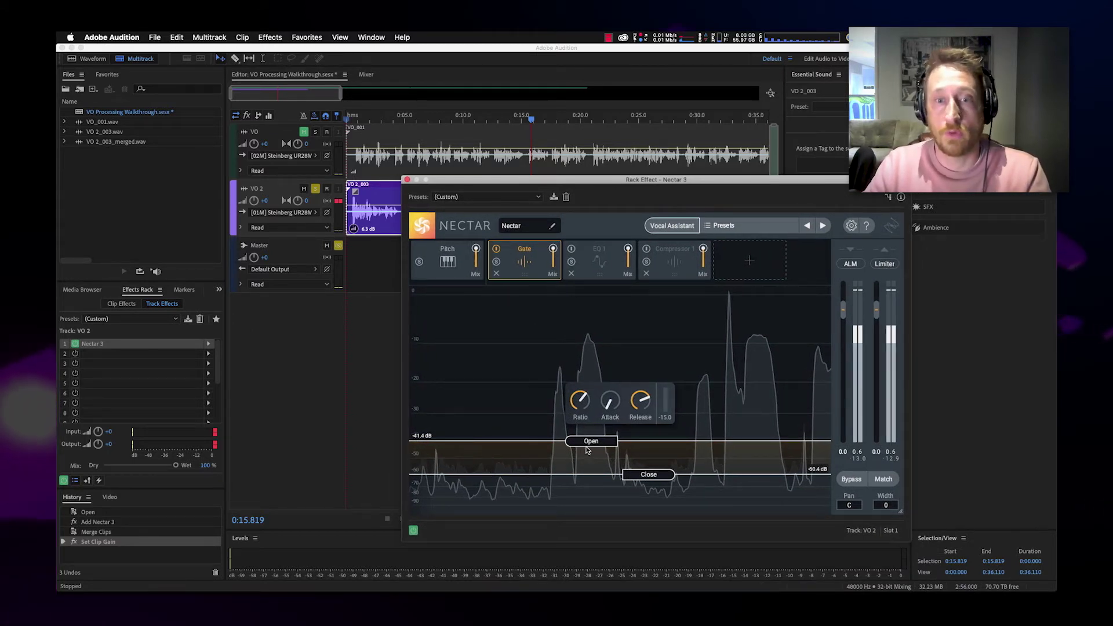
drag(596, 442, 596, 438)
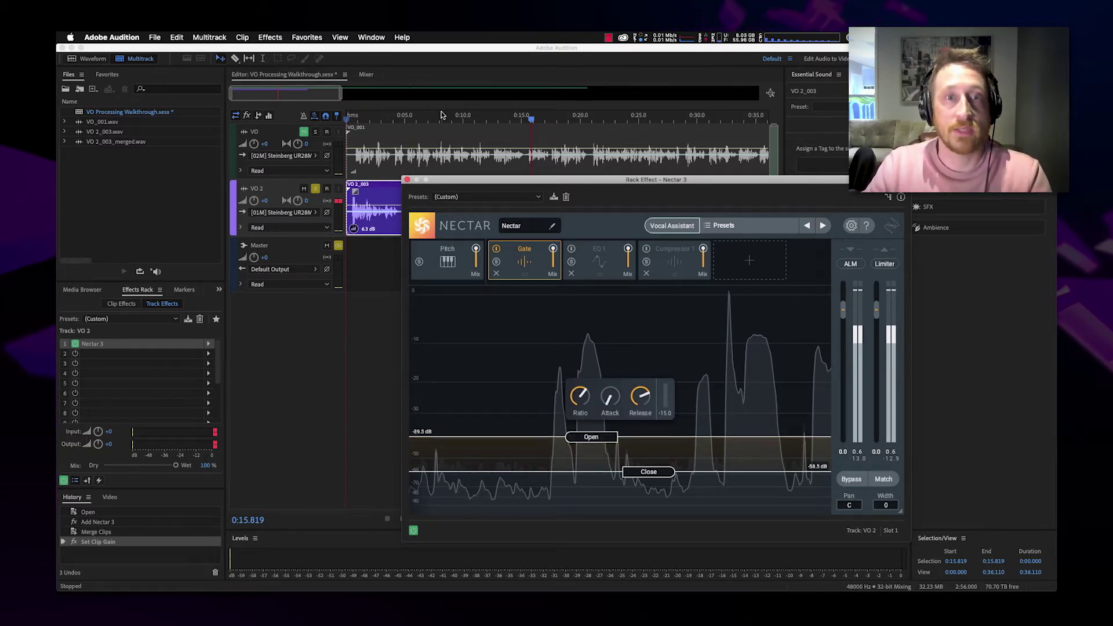
Step: Play VO 2 from the start and try a higher Gate ratio with thresholds of -16.7 dB Open and -33.9 dB Close
click(312, 116)
key(space)
click(603, 437)
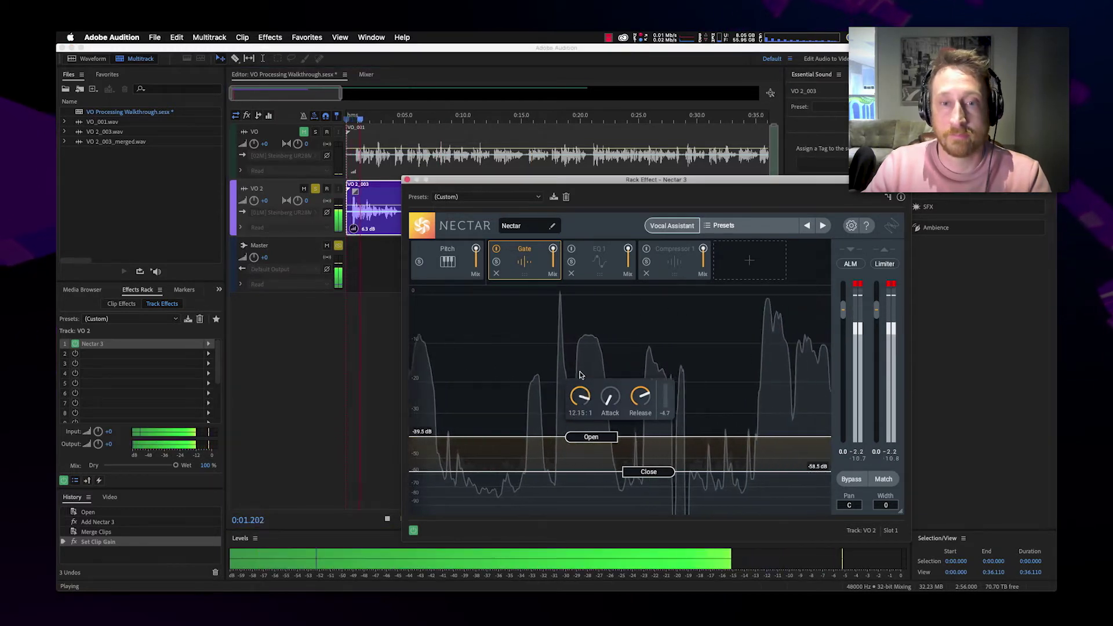
drag(603, 437, 591, 370)
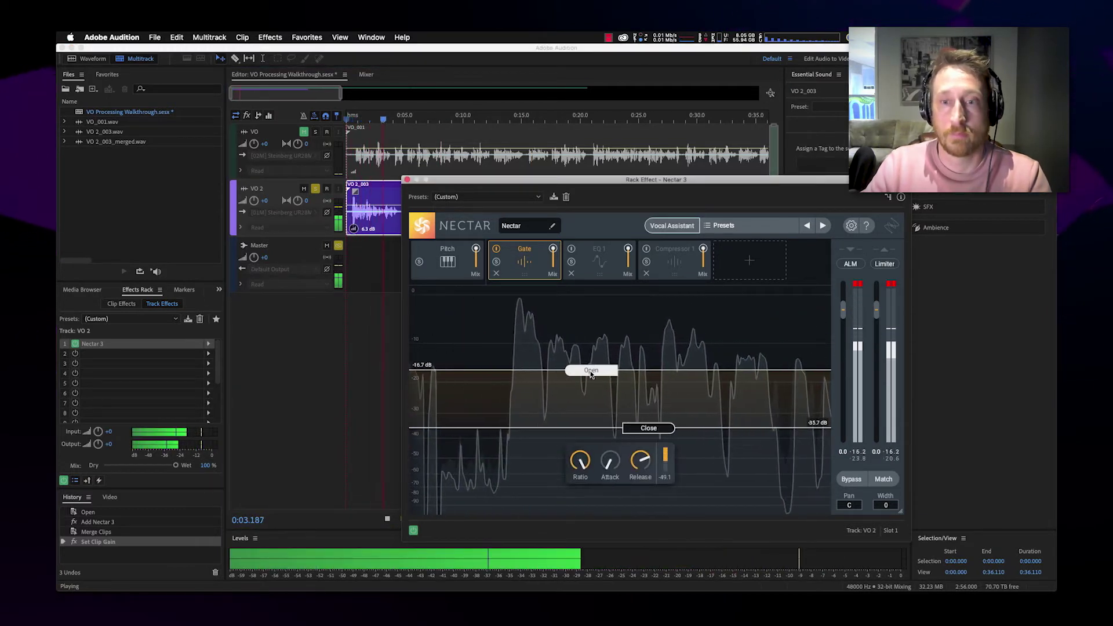
mouse_move(655, 429)
mouse_down()
mouse_move(659, 393)
mouse_move(656, 424)
mouse_up()
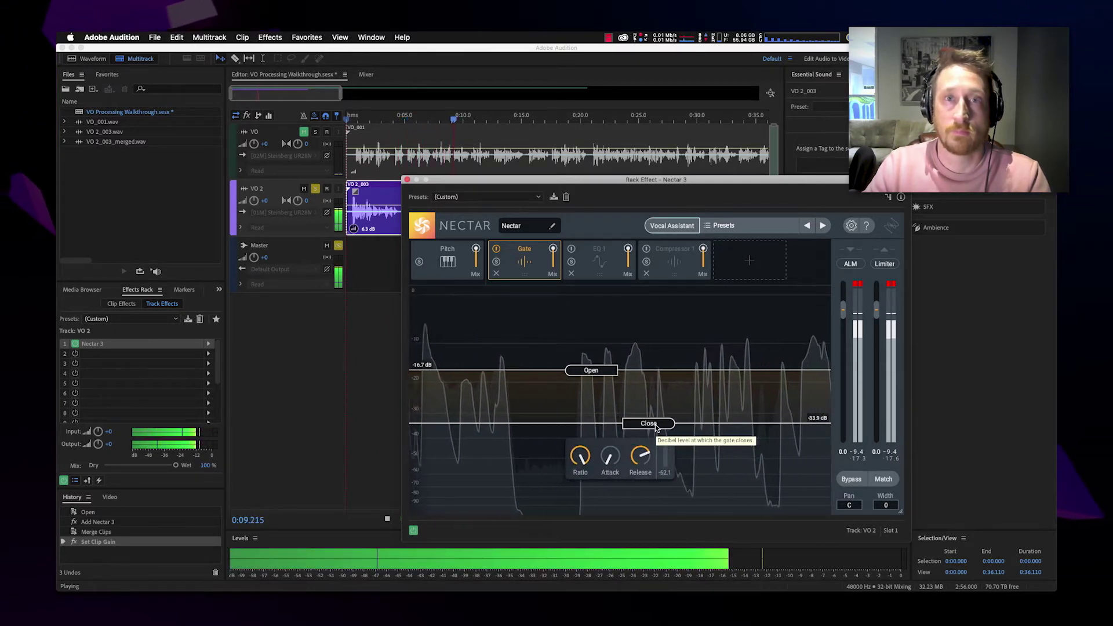
key(space)
Step: Lower the Gate's thresholds to -42.9 dB Open and -60.0 dB Close, and remove the Gate module from the Nectar chain
drag(591, 371, 588, 444)
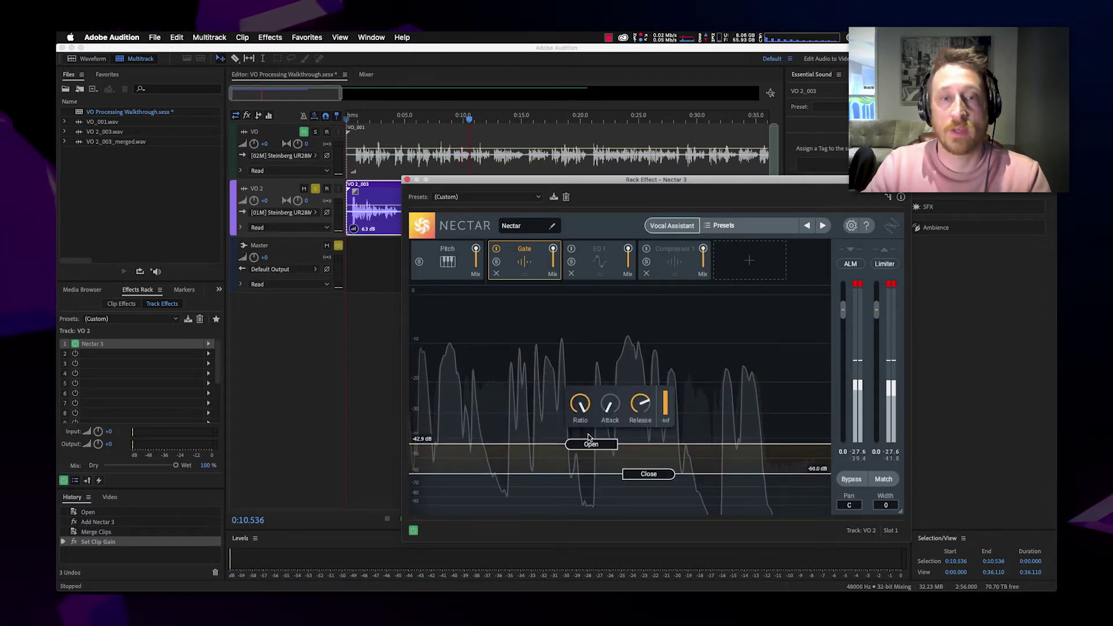
click(497, 250)
click(497, 273)
click(525, 258)
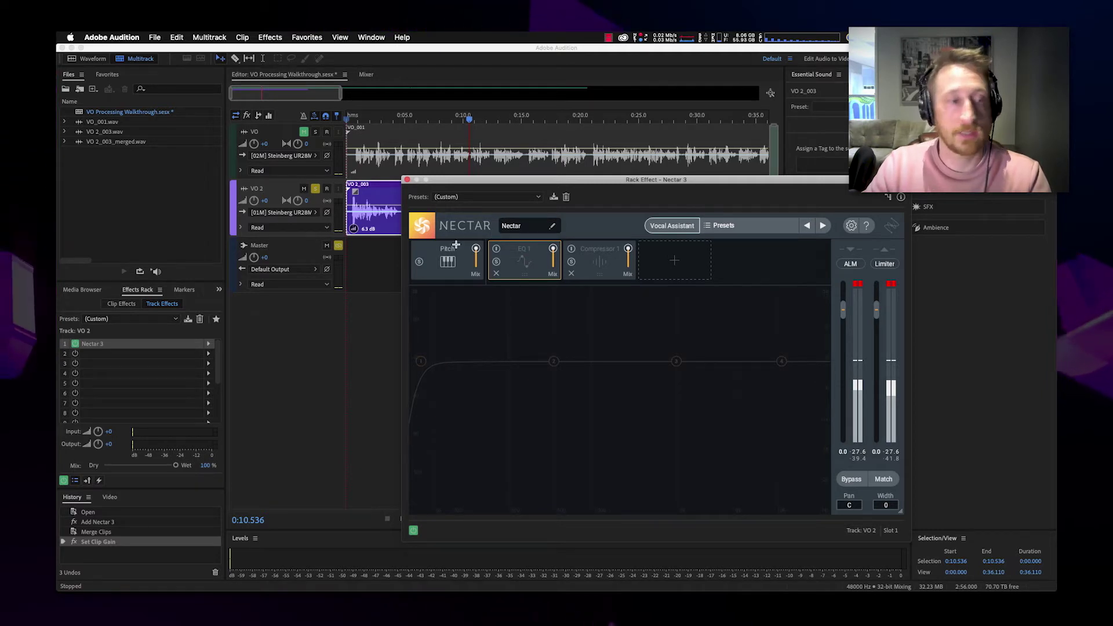
Step: Move Nectar 3 to the second effect slot of VO 2 and add iZotope RX 7 Voice De-noise in the first slot
drag(144, 343, 131, 351)
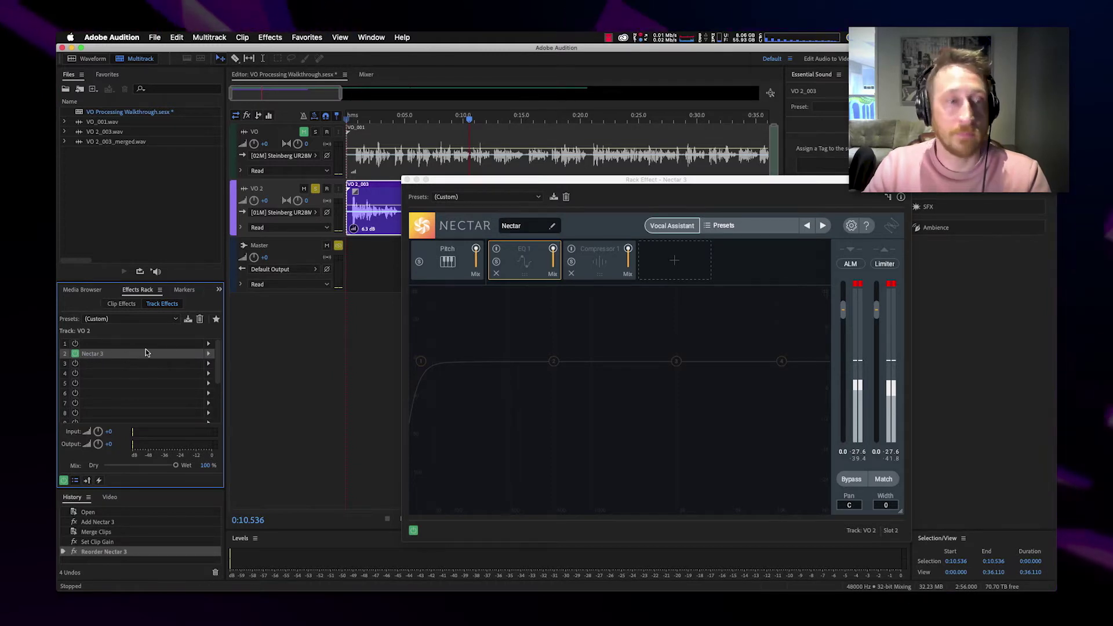
click(209, 345)
mouse_move(222, 474)
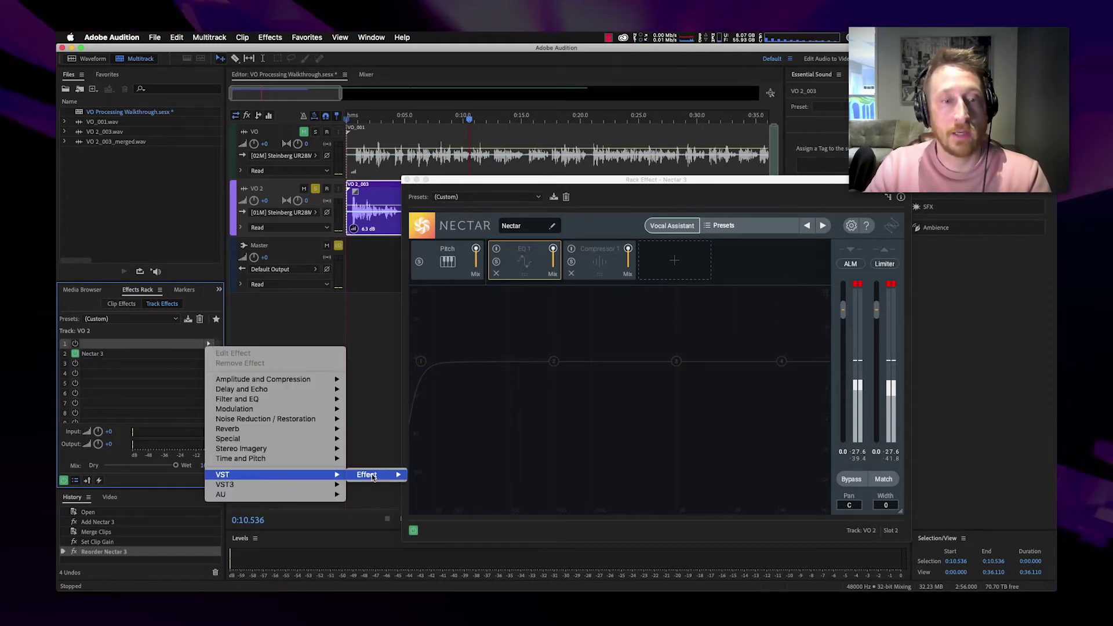
mouse_move(367, 474)
mouse_move(458, 477)
click(522, 410)
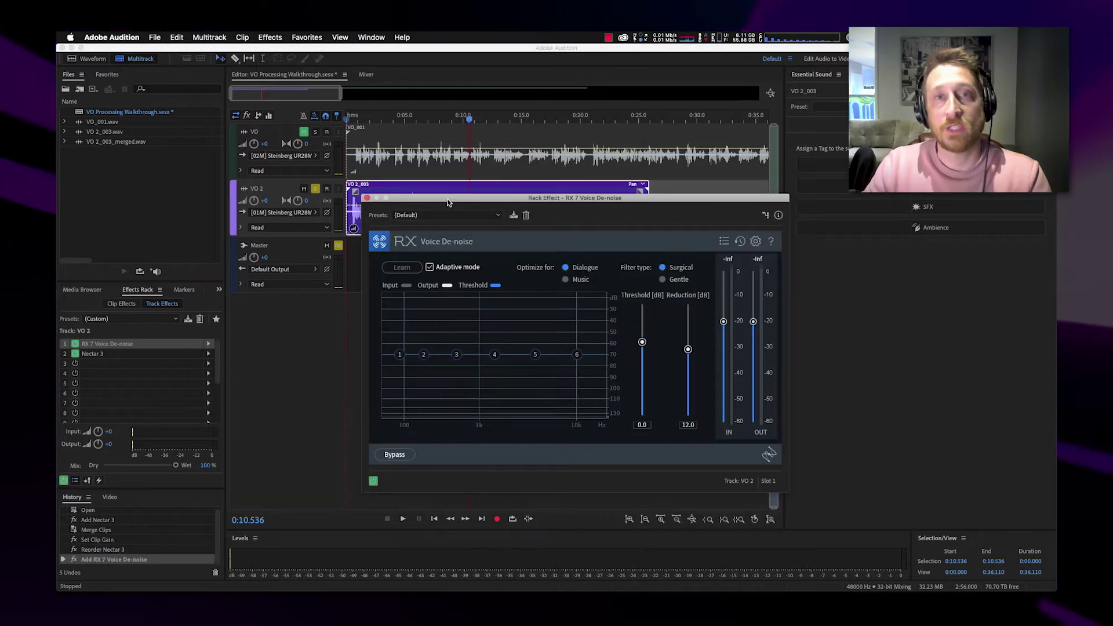
drag(456, 201, 432, 228)
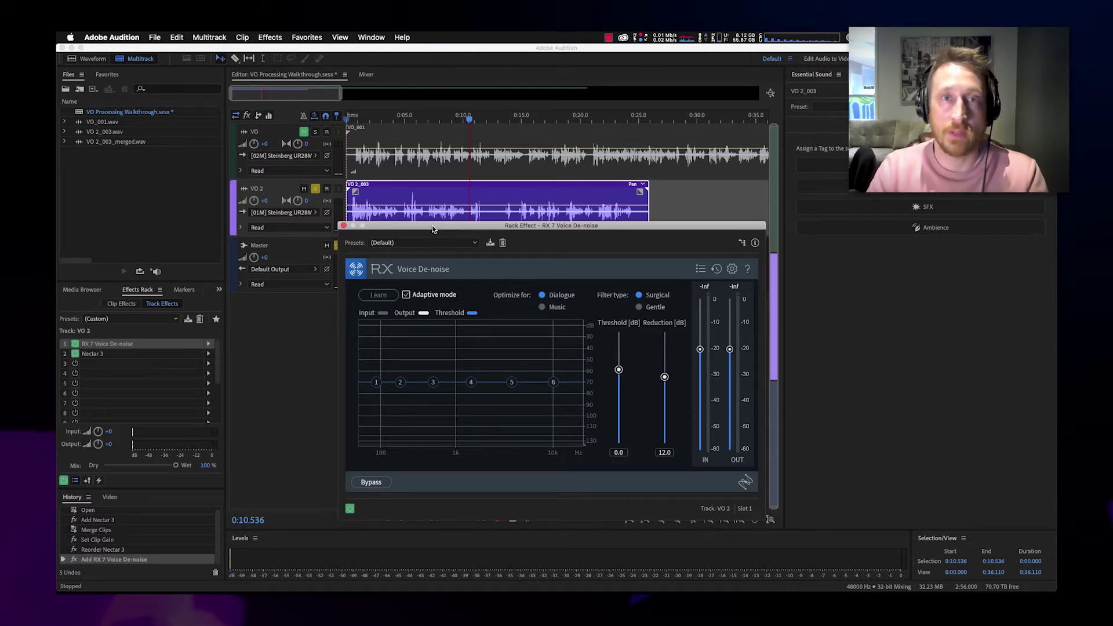
mouse_move(432, 229)
mouse_down()
mouse_move(423, 262)
mouse_move(446, 226)
mouse_up()
Step: Replace RX 7 Voice De-noise in the first slot with Adaptive Noise Reduction and accept the real-time playback notice
click(209, 345)
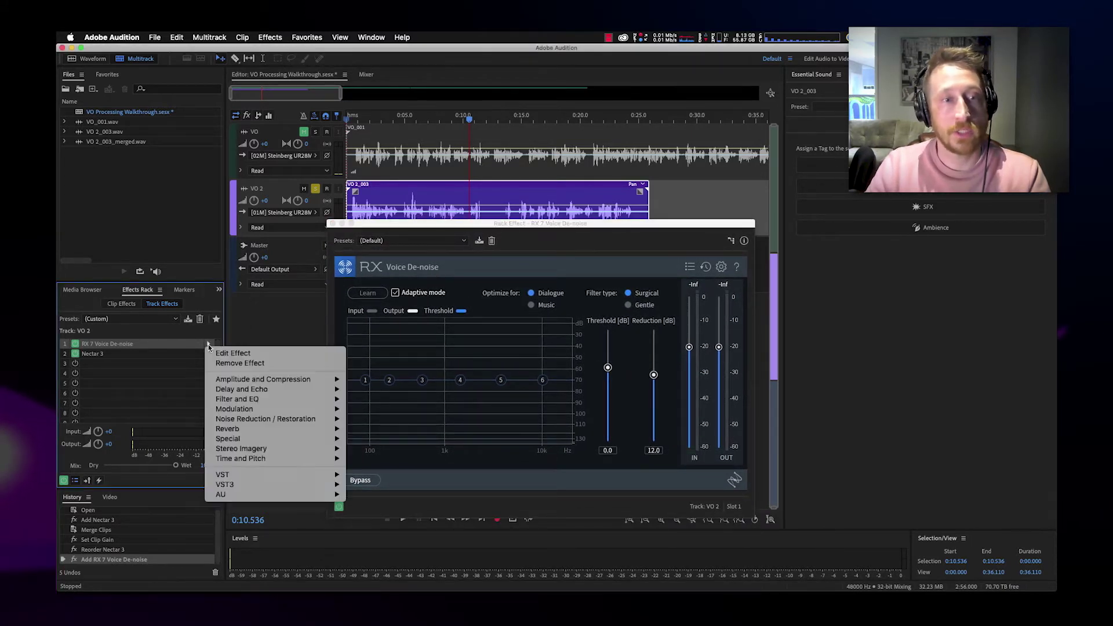
mouse_move(290, 419)
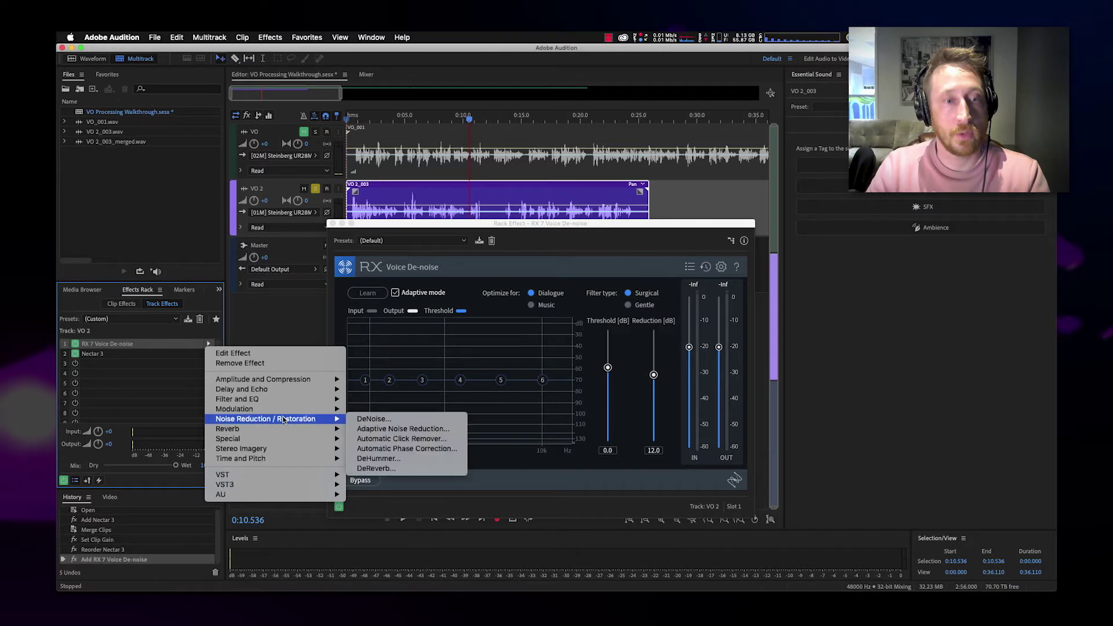
click(438, 430)
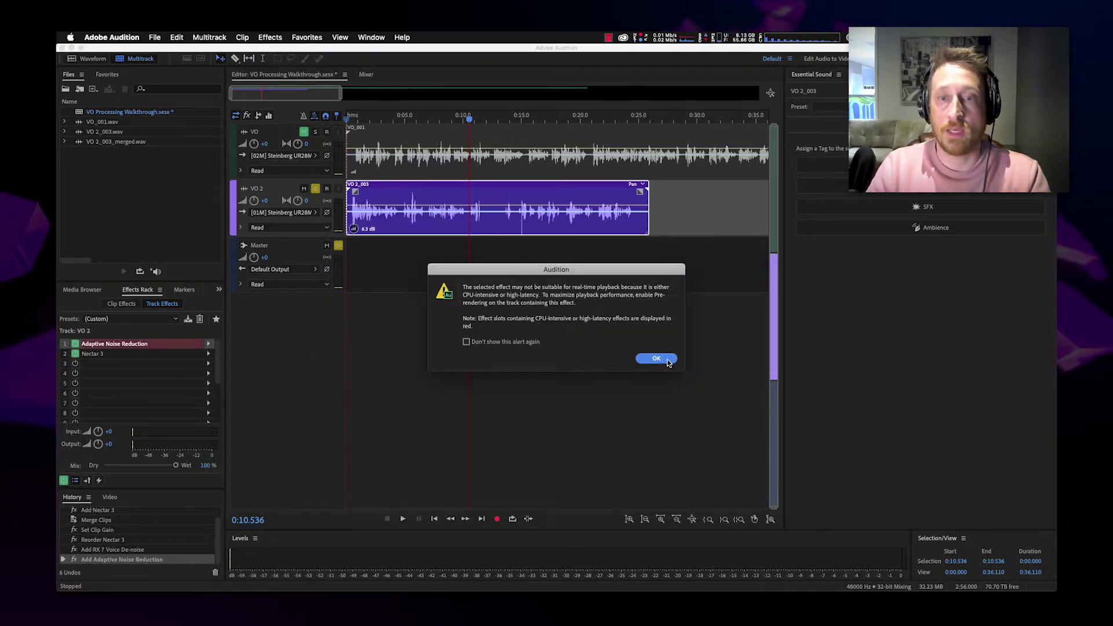
click(656, 359)
Step: Replace Adaptive Noise Reduction in the first effect slot with iZotope RX 7 Voice De-noise
click(209, 344)
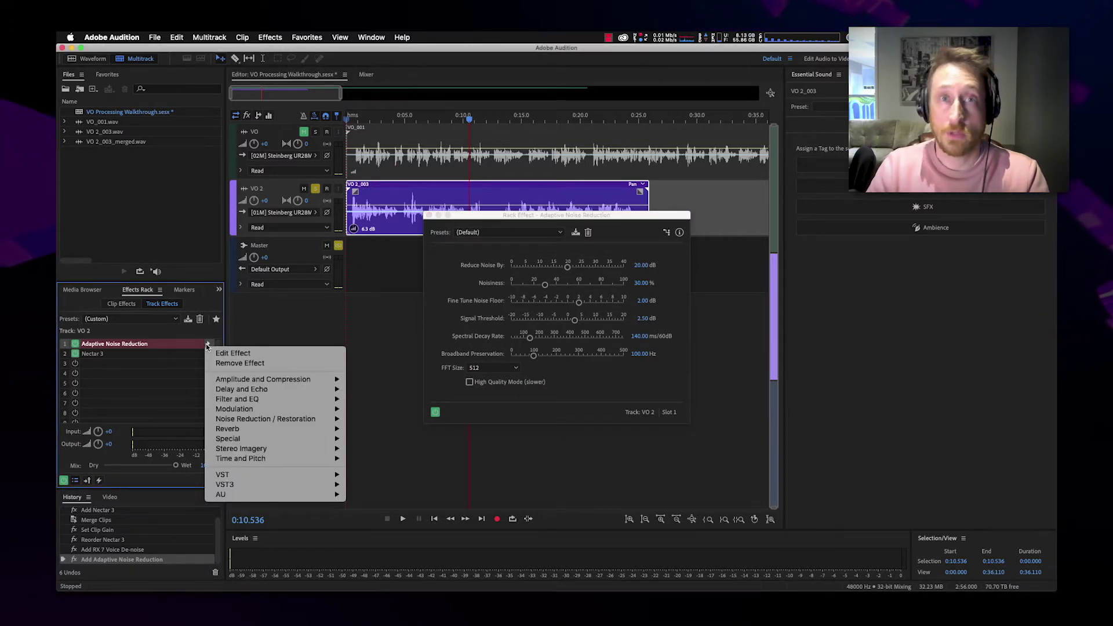
mouse_move(326, 481)
mouse_move(439, 474)
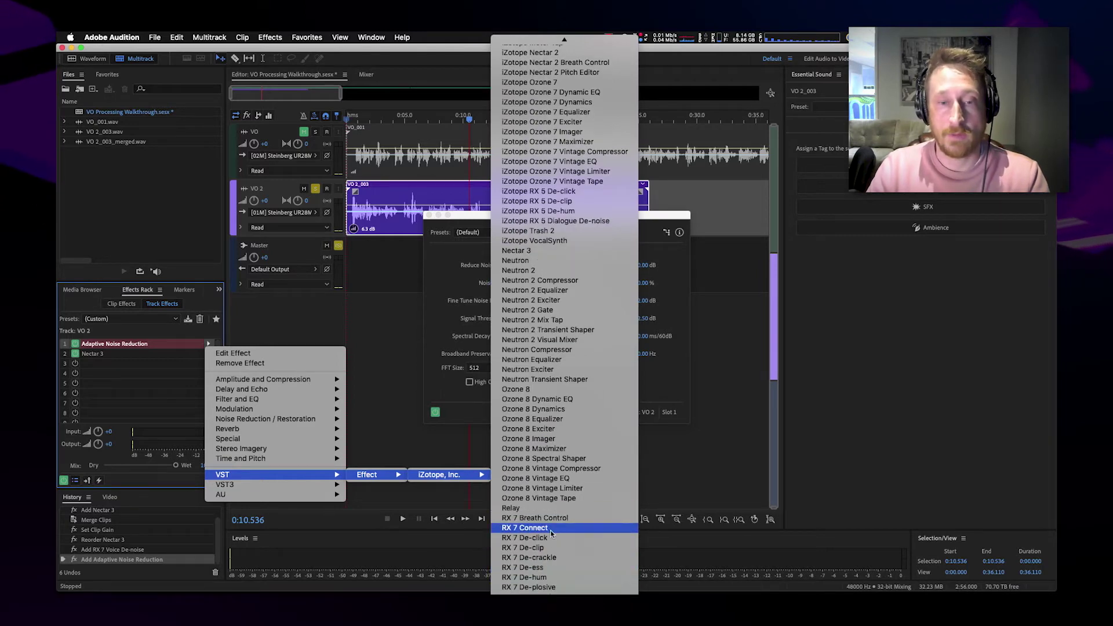
click(521, 146)
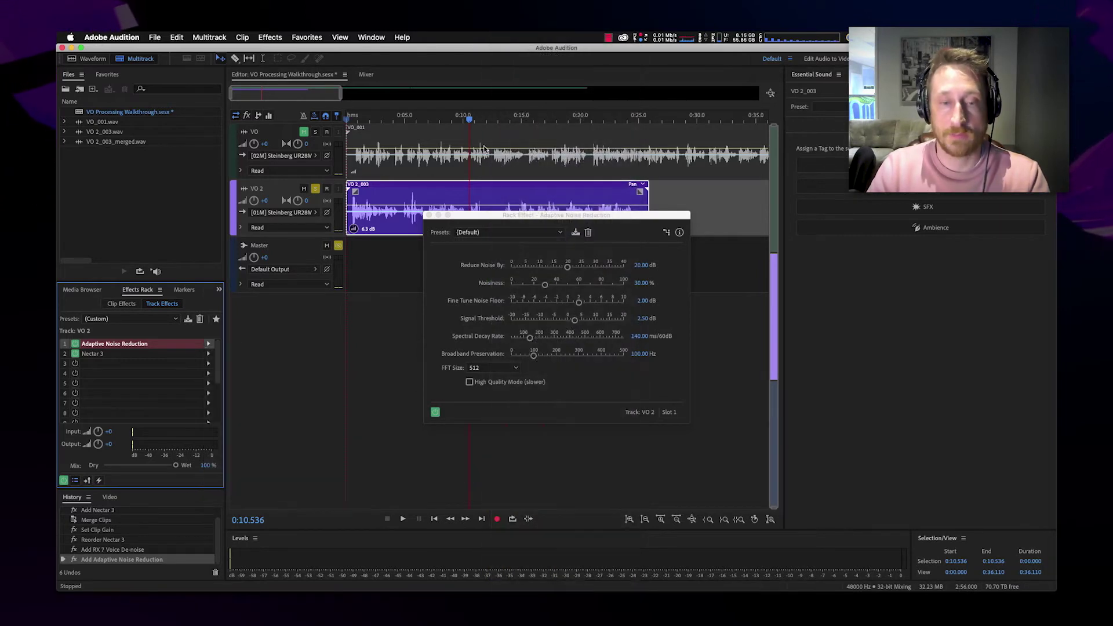
mouse_move(514, 242)
mouse_down()
mouse_move(517, 135)
mouse_move(526, 150)
mouse_move(521, 243)
mouse_up()
Step: Play VO 2 from the beginning through Voice De-noise and stop at the pause around 0:11.829
click(467, 117)
key(space)
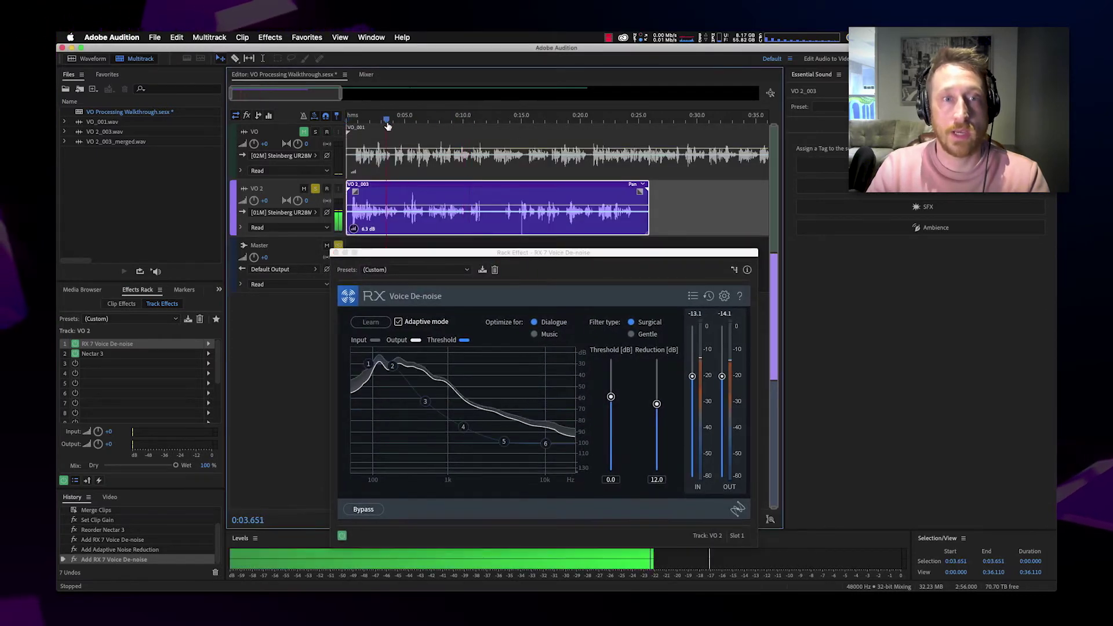
key(space)
key(Home)
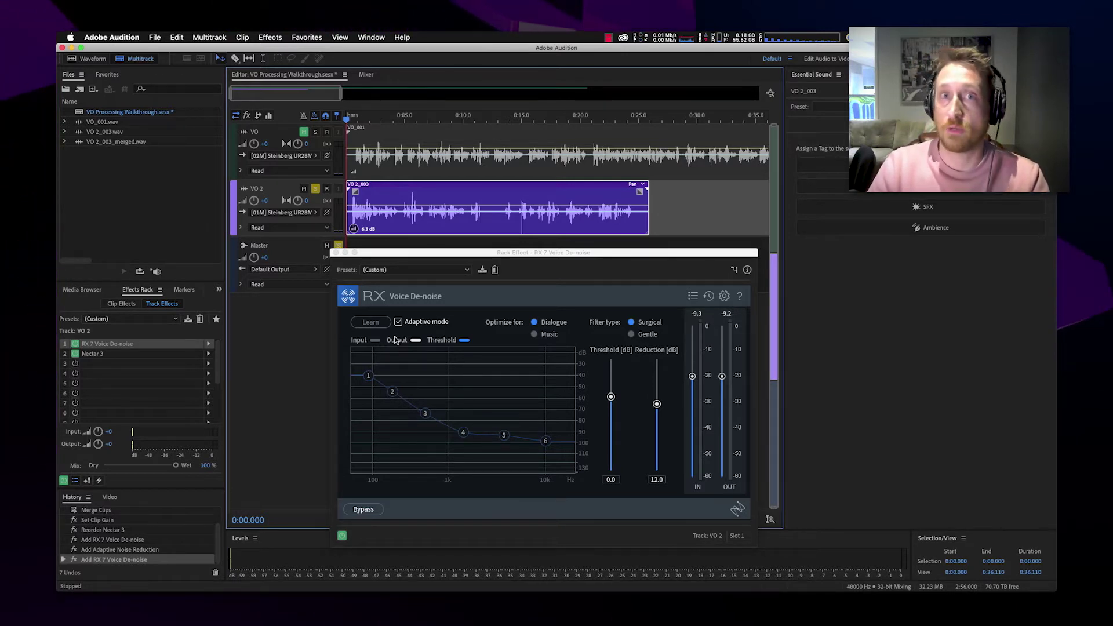
key(space)
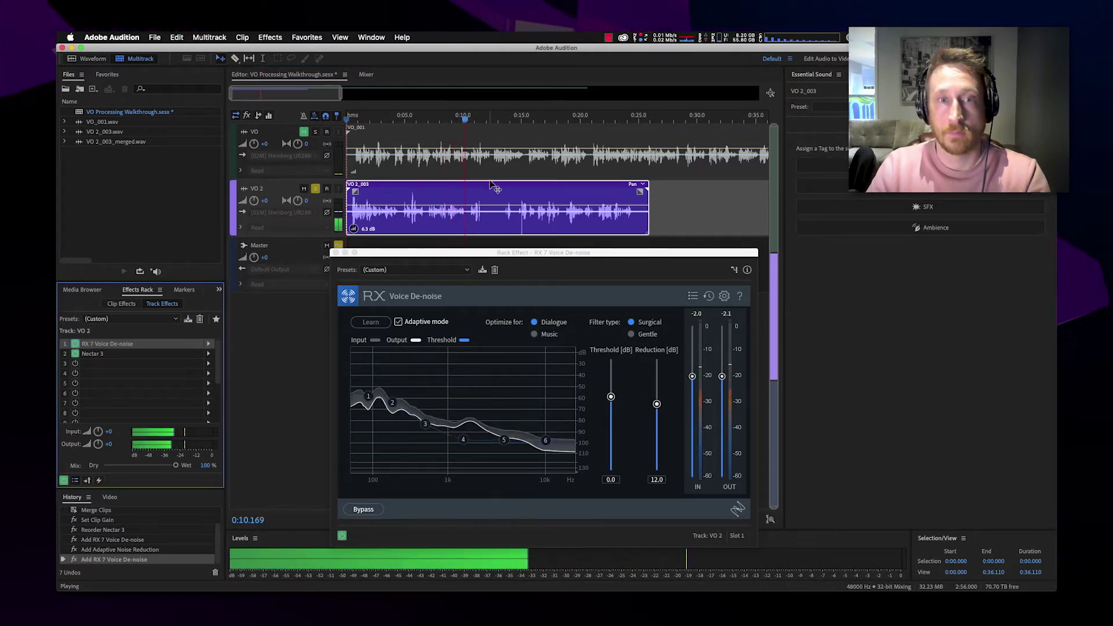
key(space)
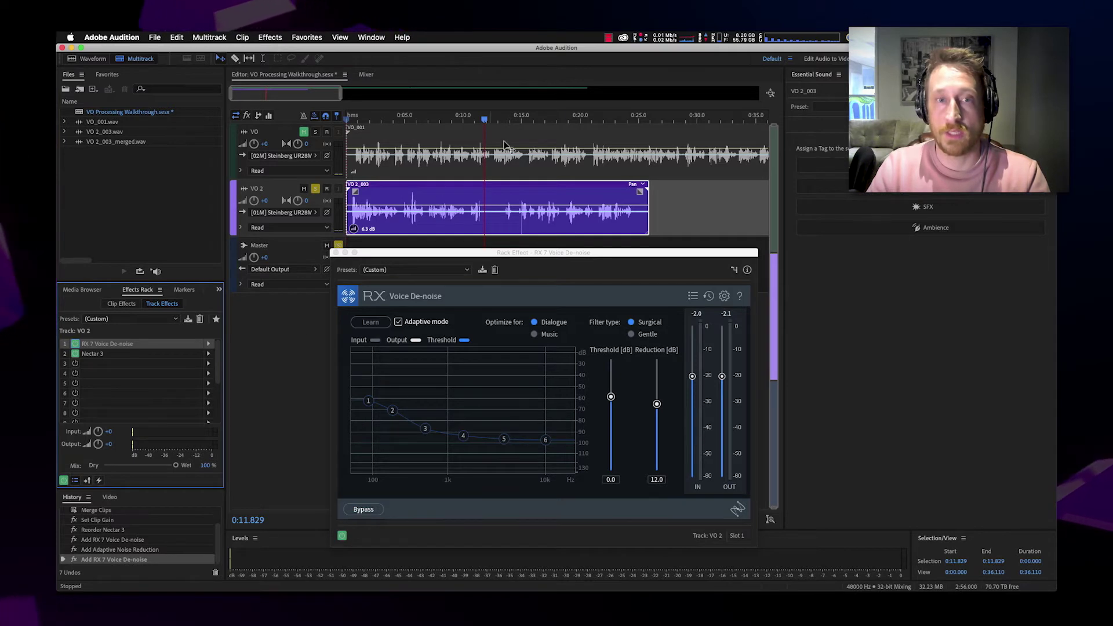
Step: Select the pause from 0:11.829 to 0:13.313 and play it in a loop through Voice De-noise
key(space)
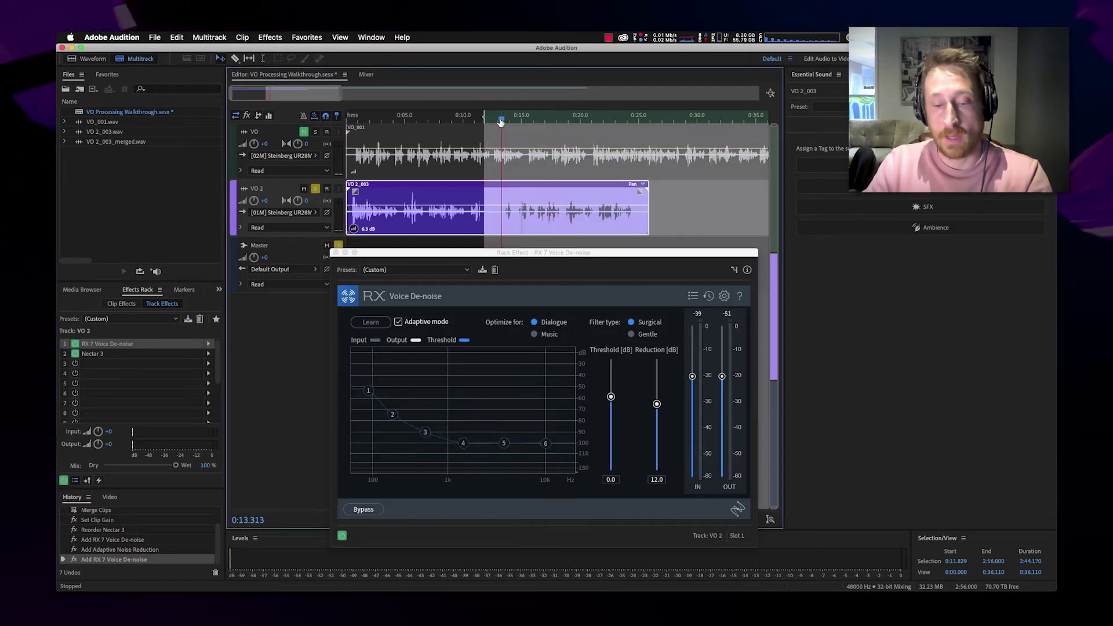
shift+click(501, 121)
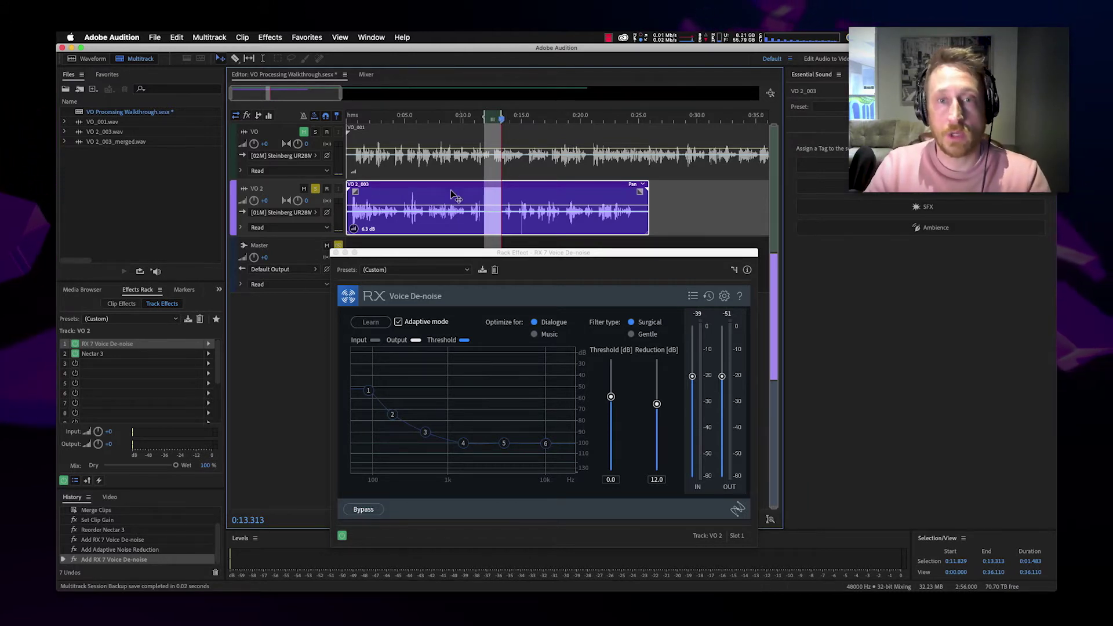
key(space)
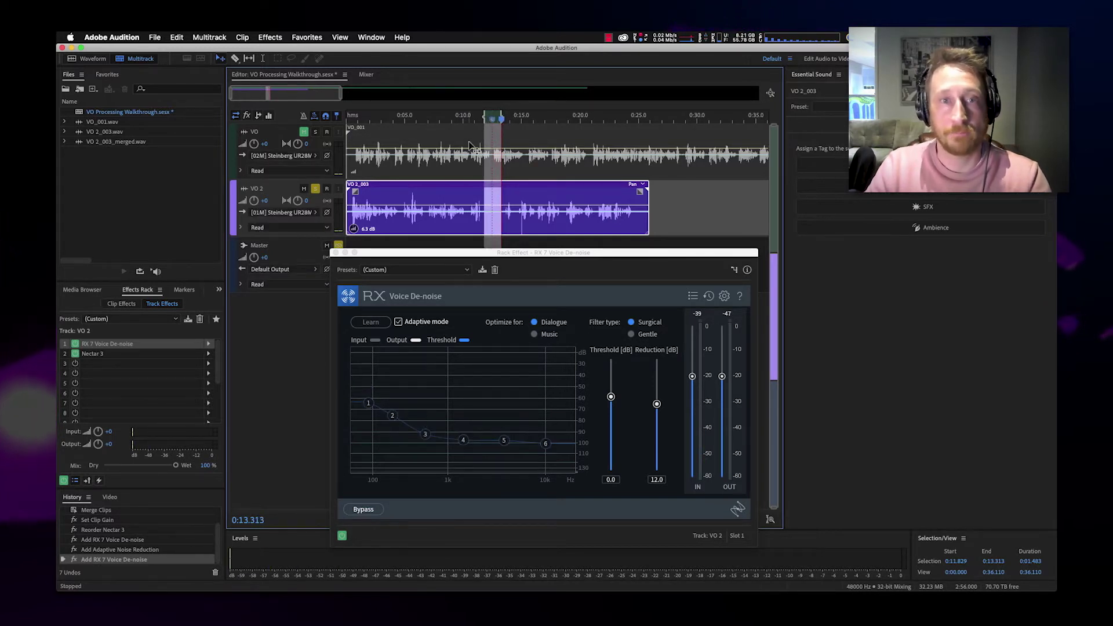
drag(578, 254, 522, 258)
key(space)
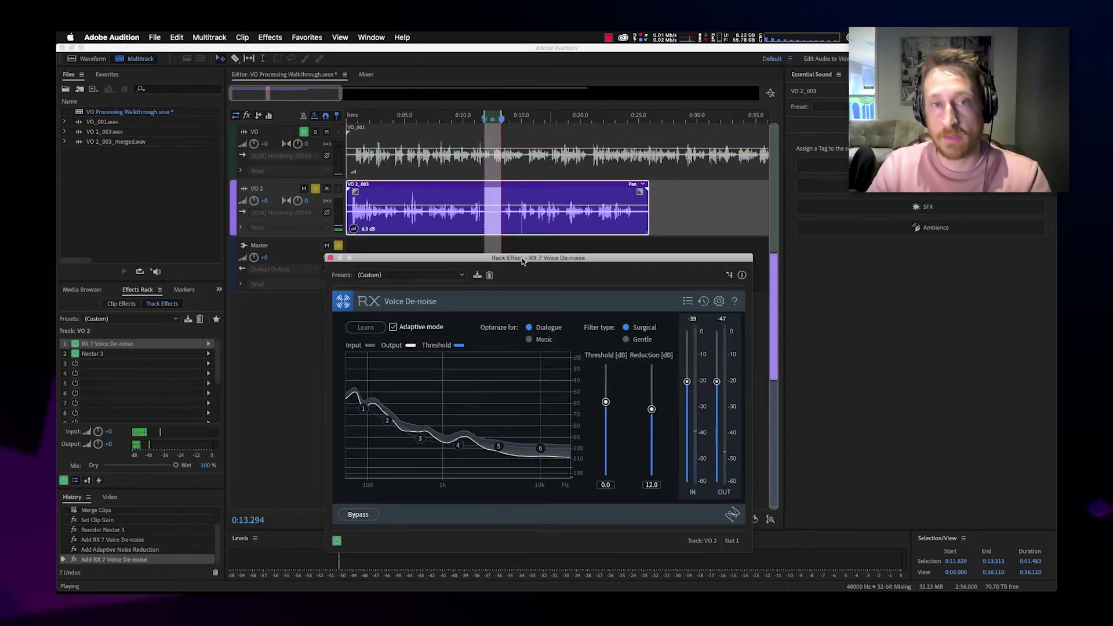
Step: Boost the clip gain of VO 2_003 strongly to exaggerate the background noise, then try a lower gain and undo it
drag(353, 229, 393, 232)
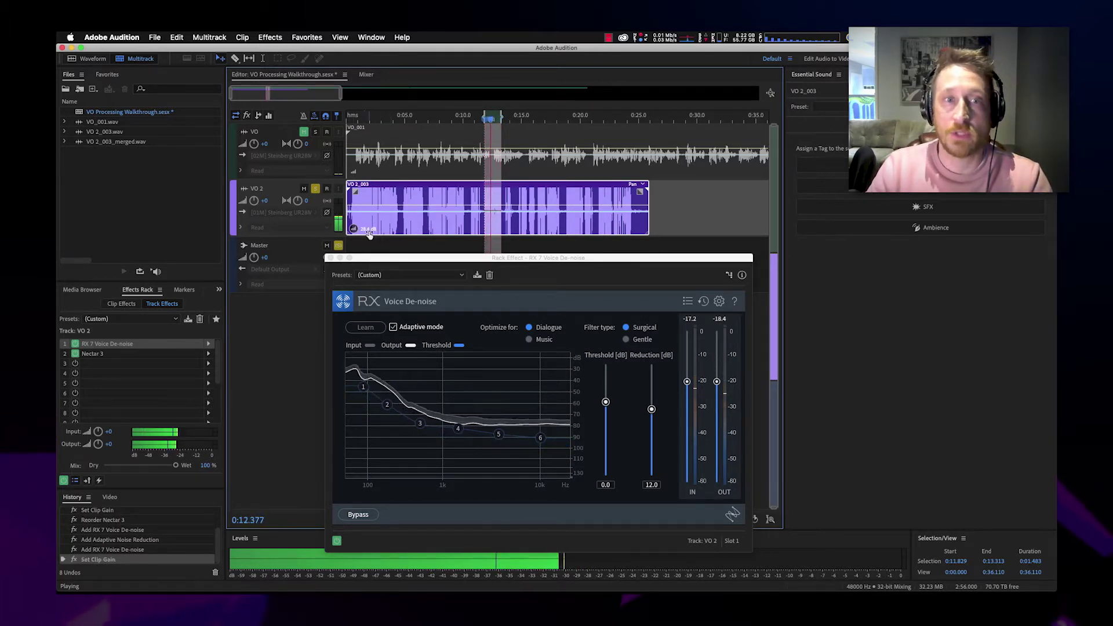
drag(352, 230, 311, 229)
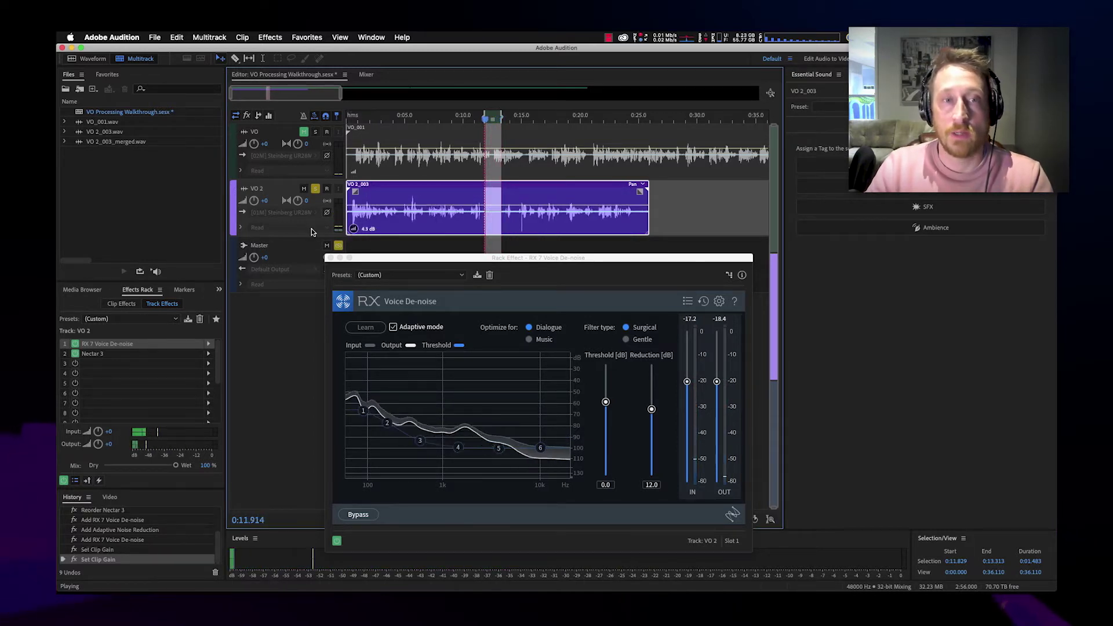
key(super+z)
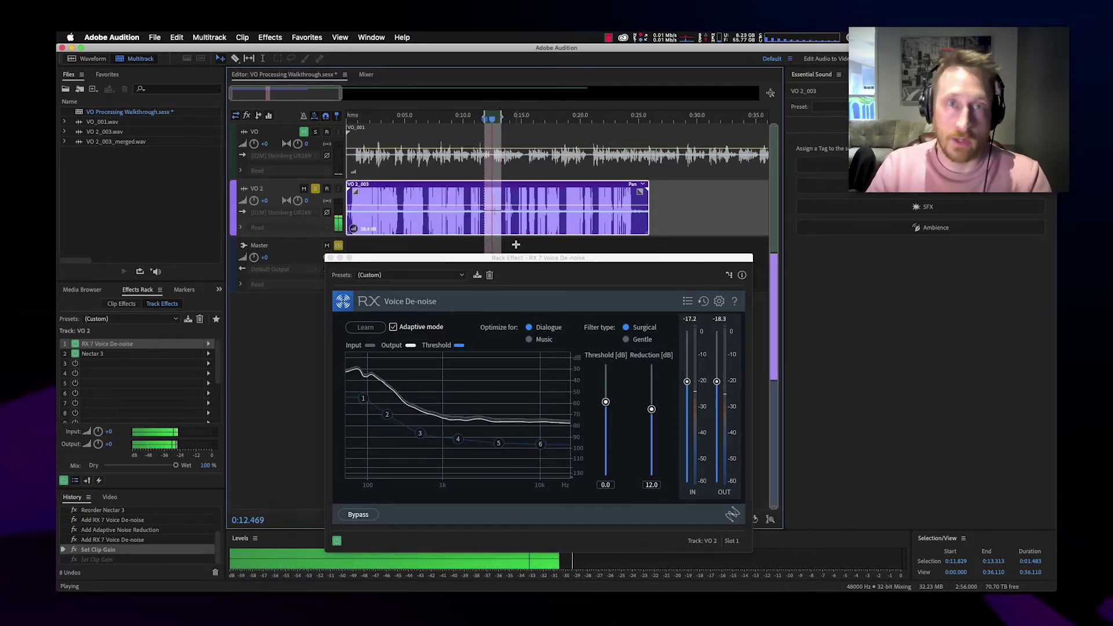
Step: Set Voice De-noise to a 10.0 dB threshold and 20.0 dB reduction, and compare the looped pause with the effect off and on
drag(610, 409, 610, 333)
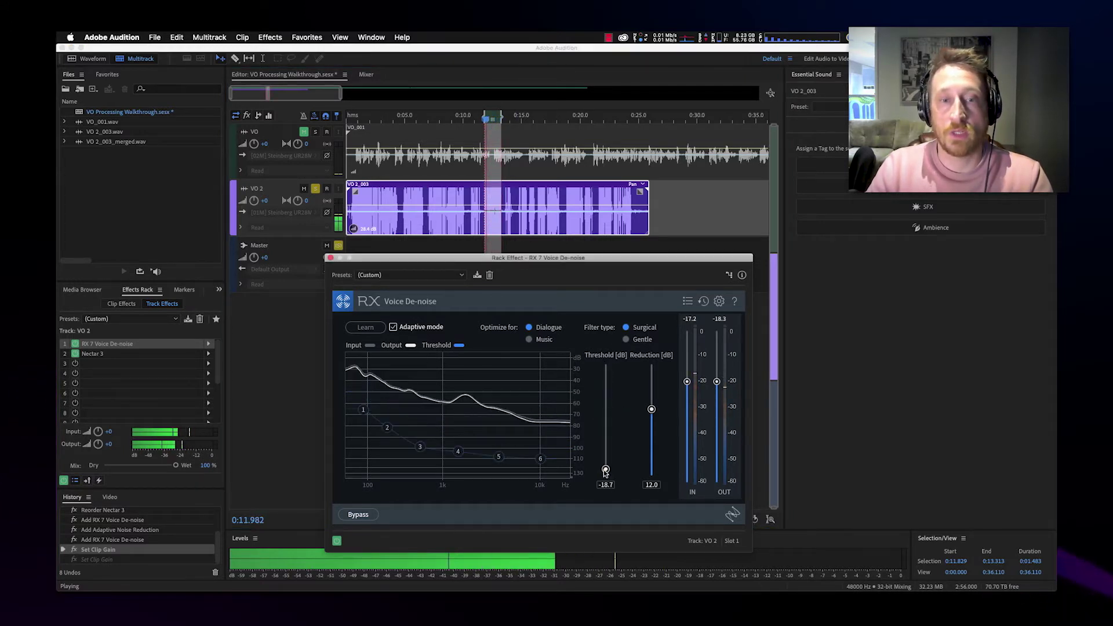
drag(608, 389, 606, 366)
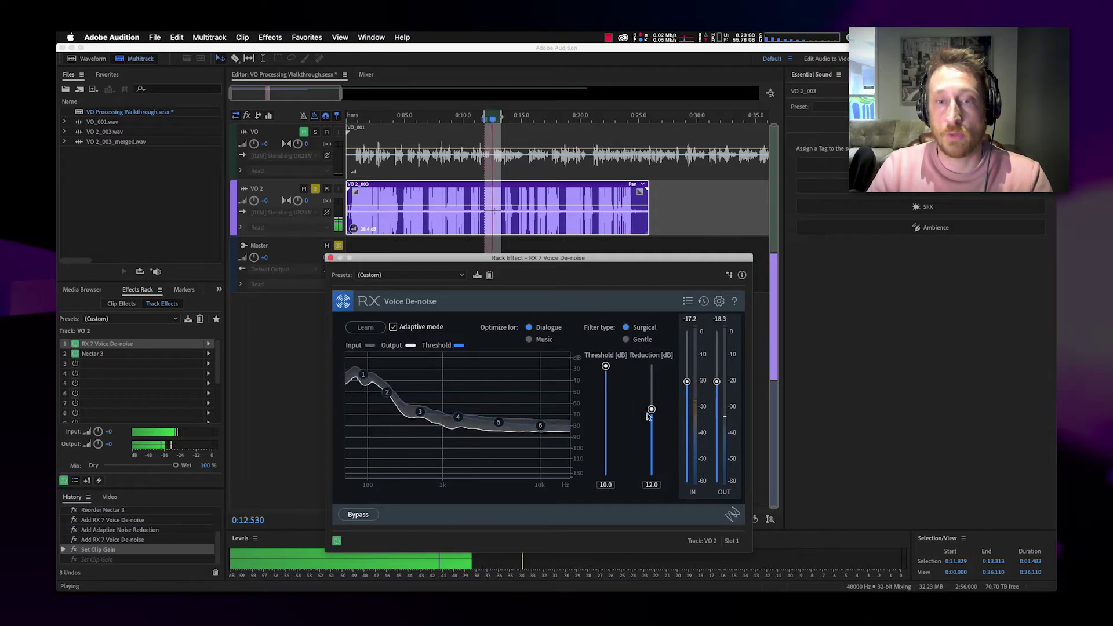
drag(650, 411, 648, 371)
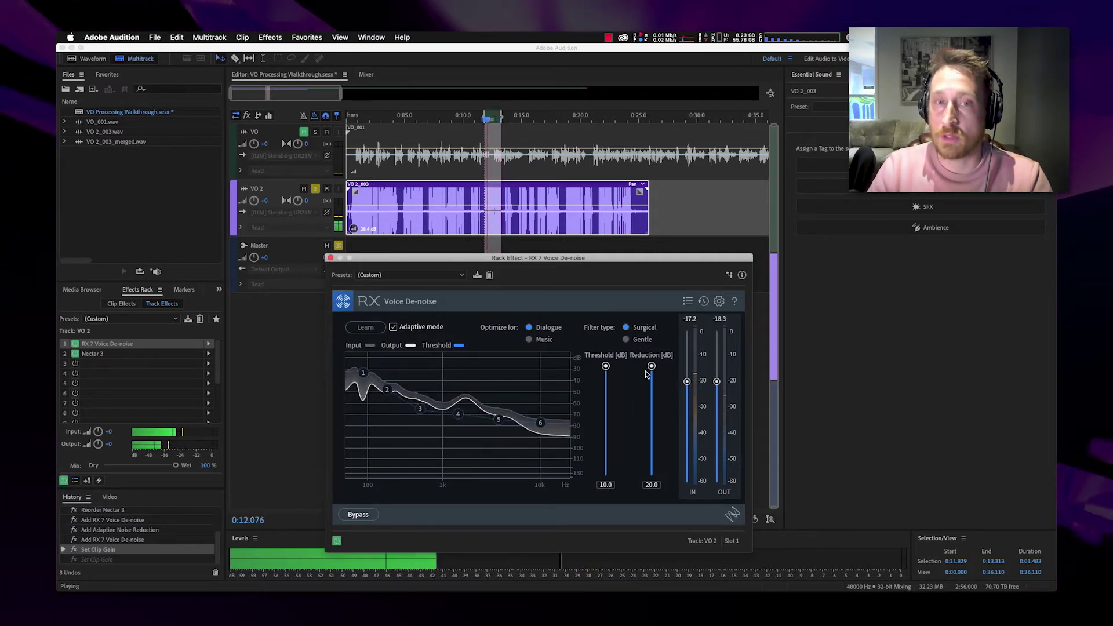
click(75, 344)
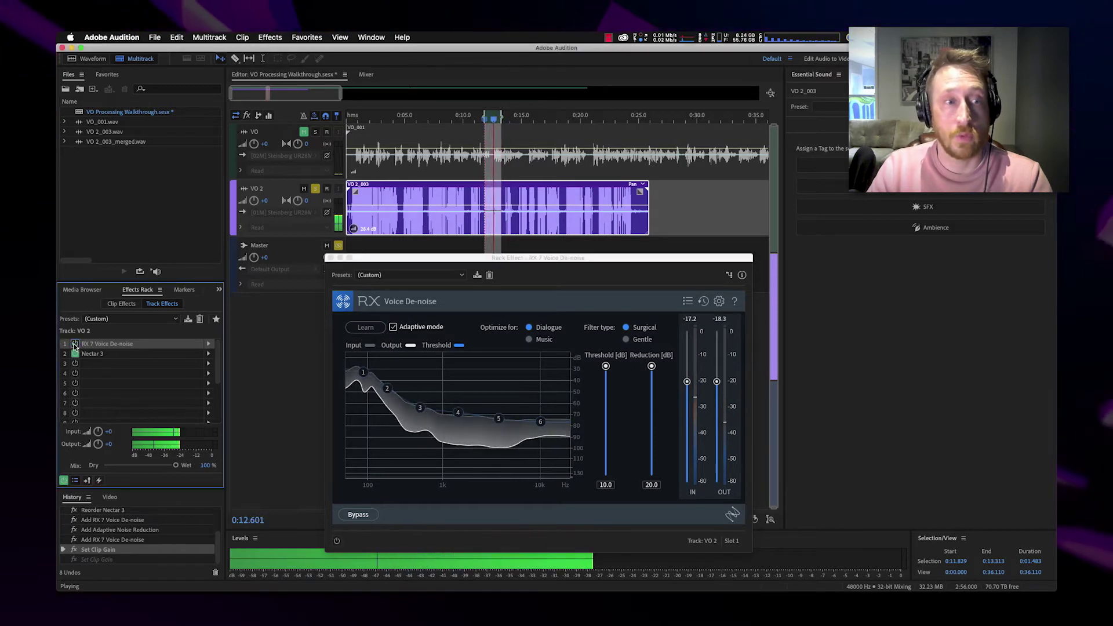
click(75, 344)
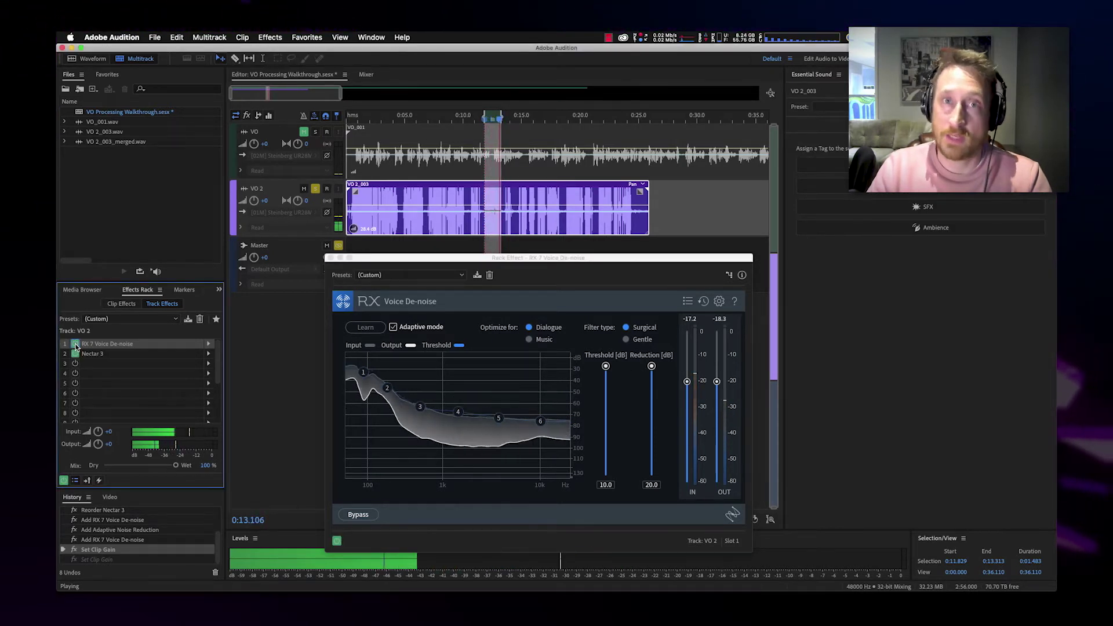
Step: Stop the loop and bring the boosted clip gain of VO 2_003 back down
key(space)
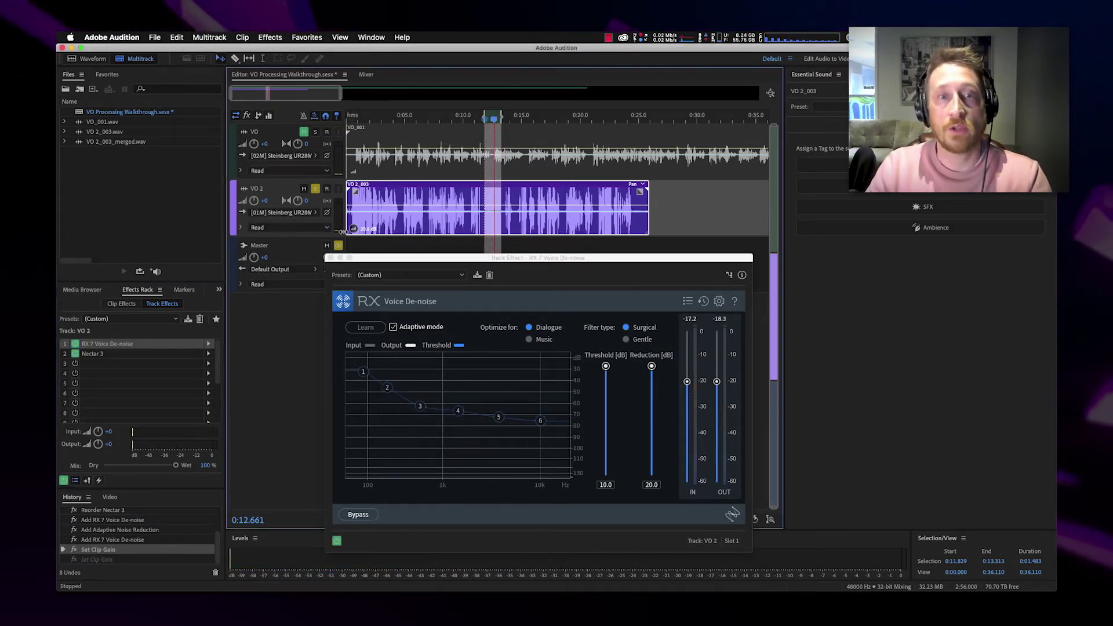
key(super+shift+z)
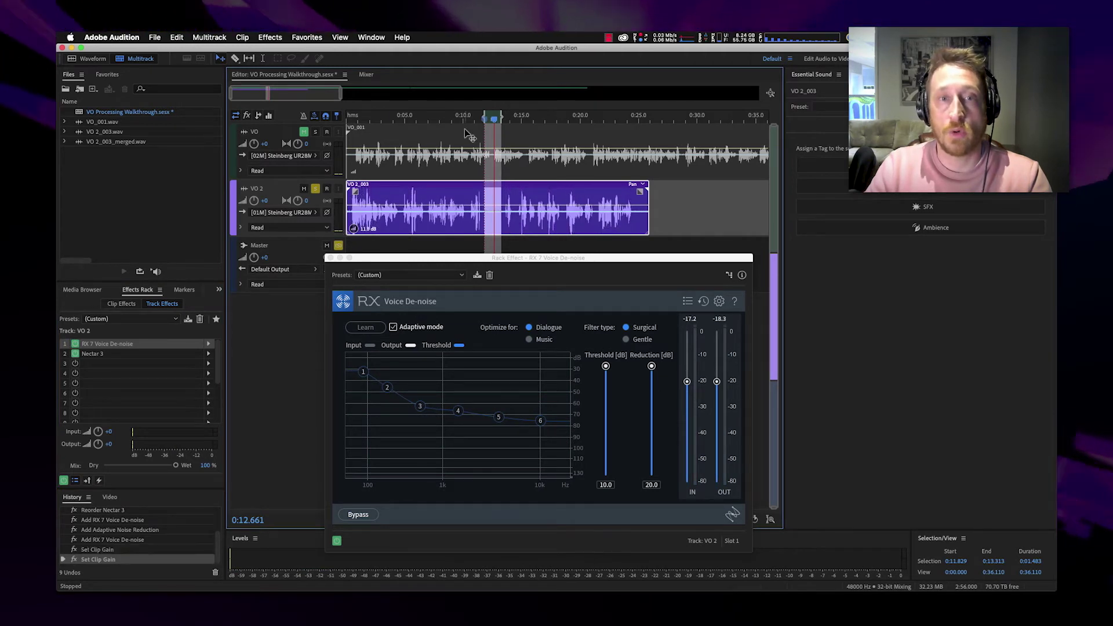
Step: Extend the time selection back to the session start and lower Voice De-noise to a -20.0 dB threshold and 0.0 dB reduction
drag(483, 116, 371, 116)
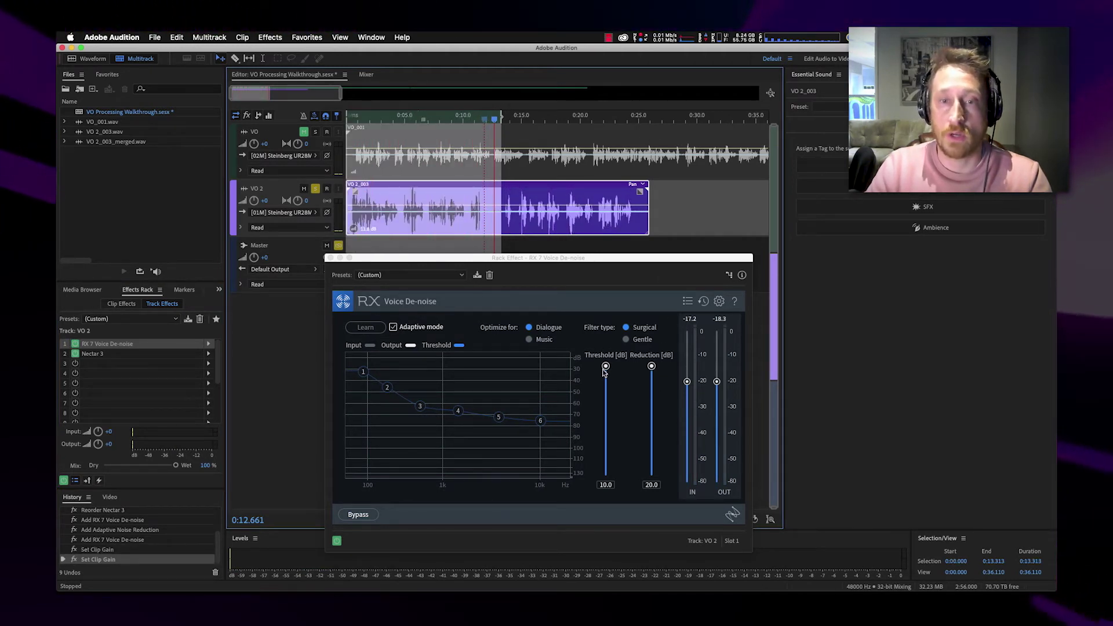
drag(652, 366, 651, 474)
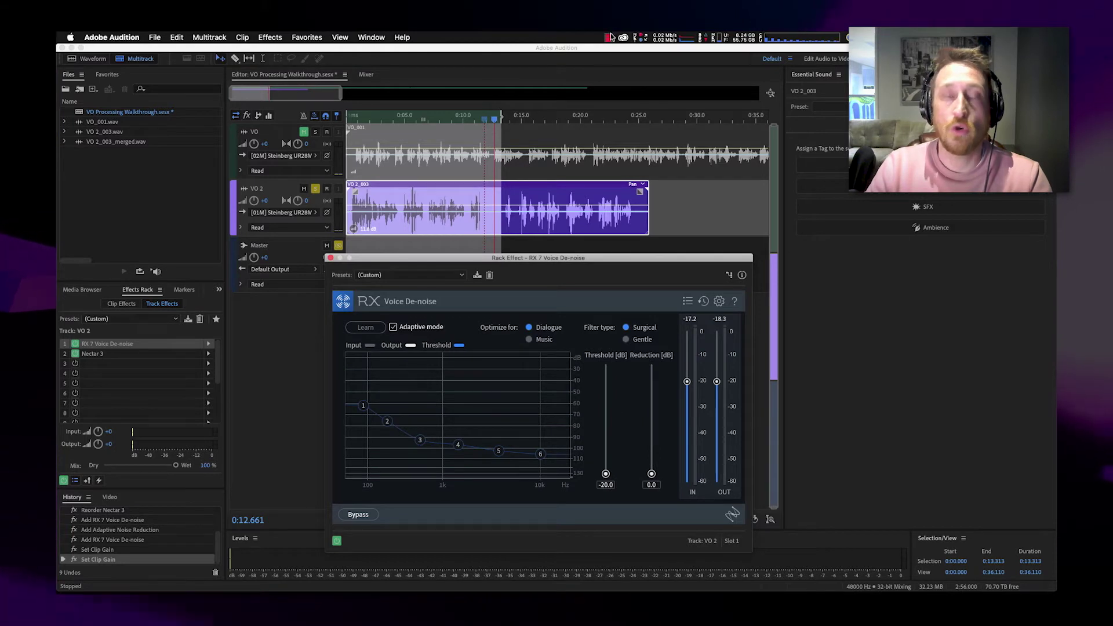
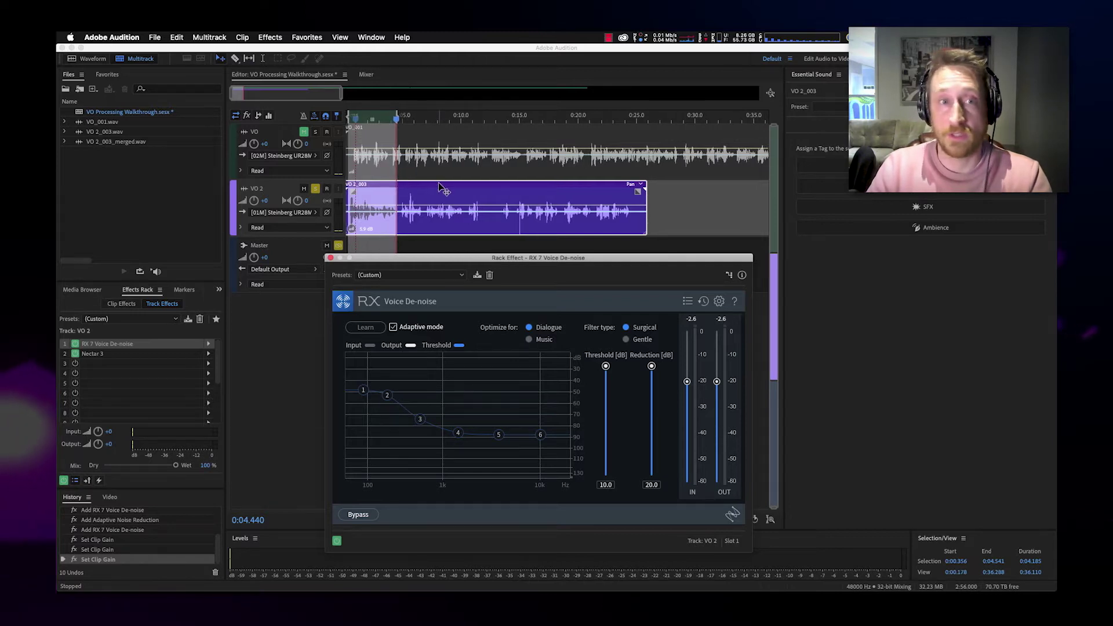
Step: Loop the VO 2 opening from 0:00.356 to 0:04.541 and compare the voice with Voice De-noise off and on
scroll(406, 151, left, 1)
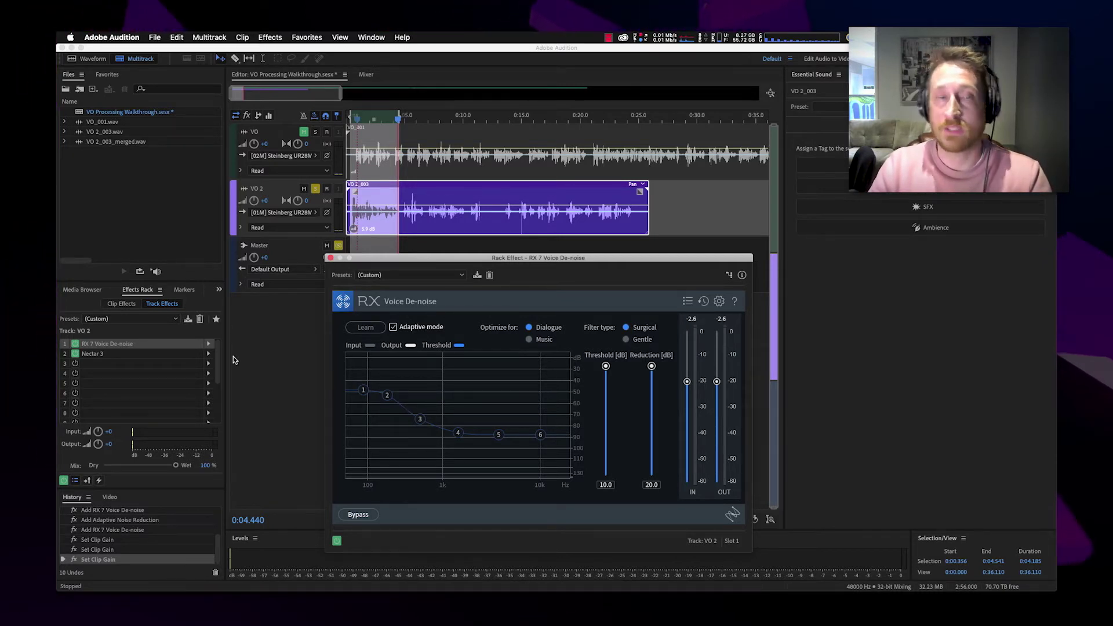
key(space)
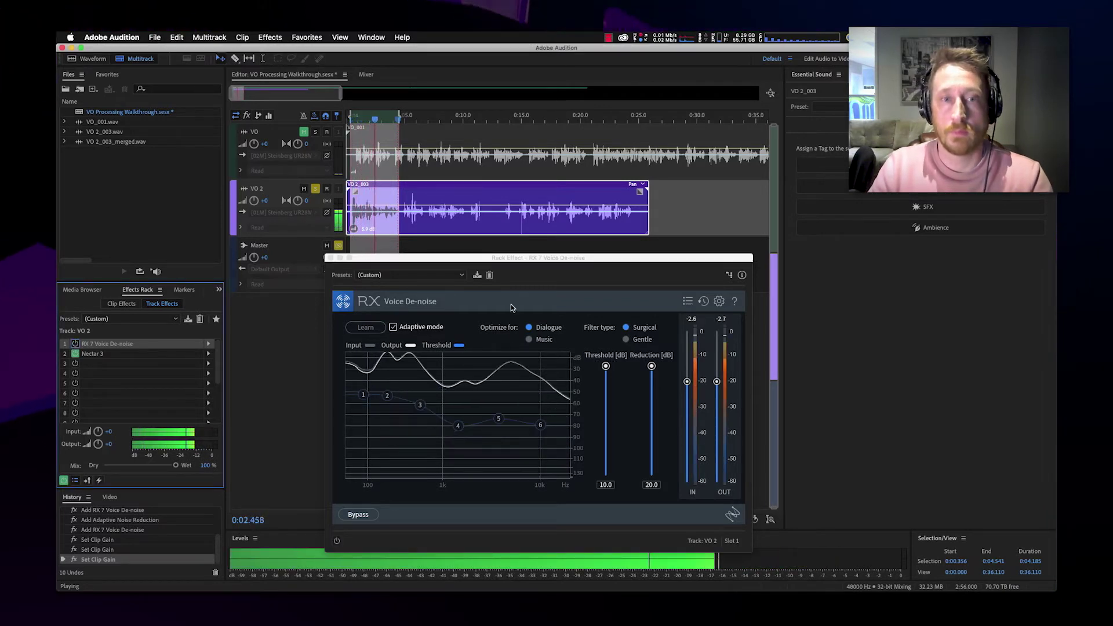
drag(519, 261, 535, 191)
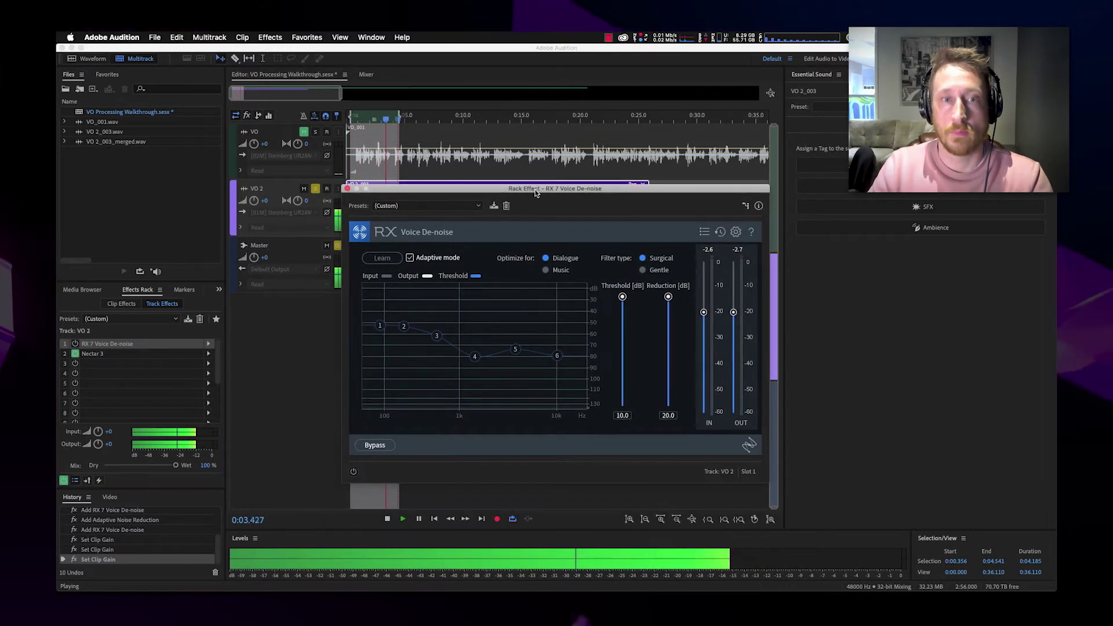
click(74, 346)
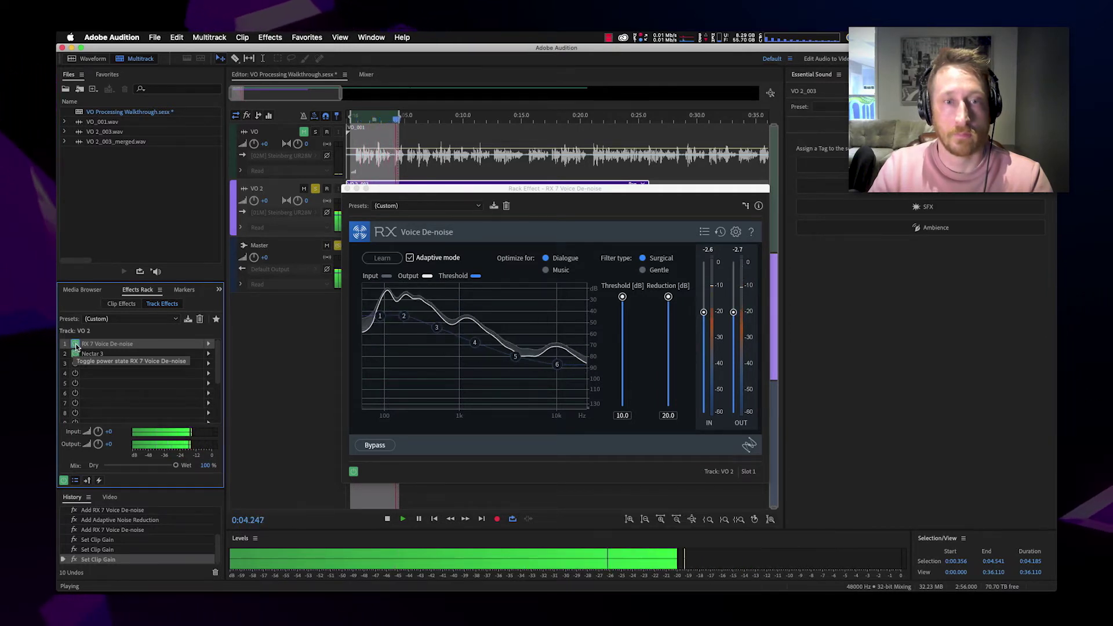
click(75, 346)
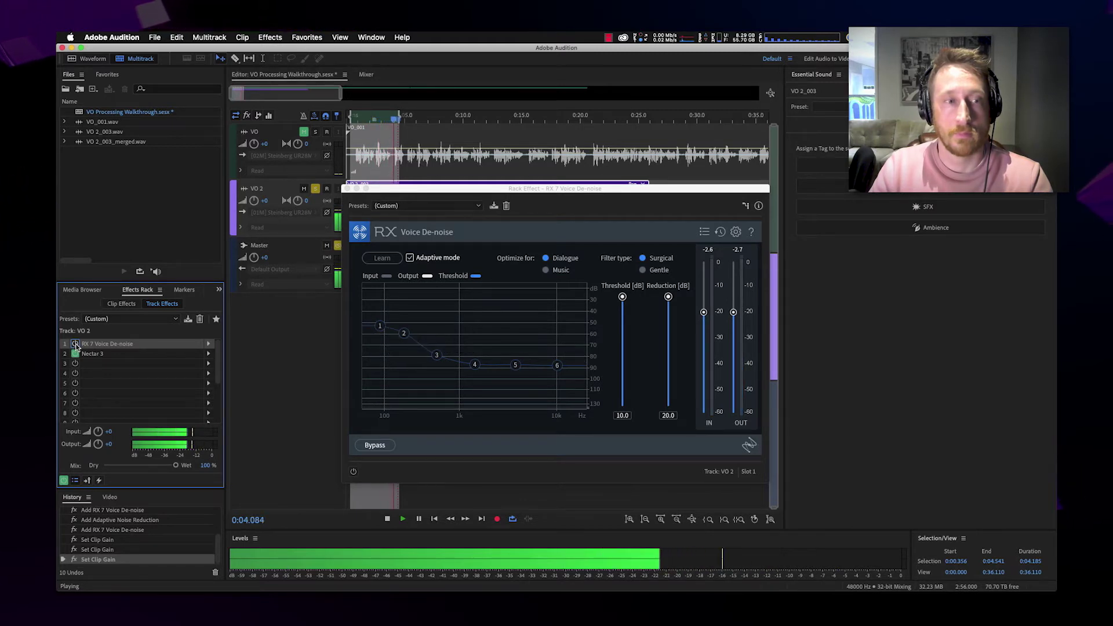
click(75, 345)
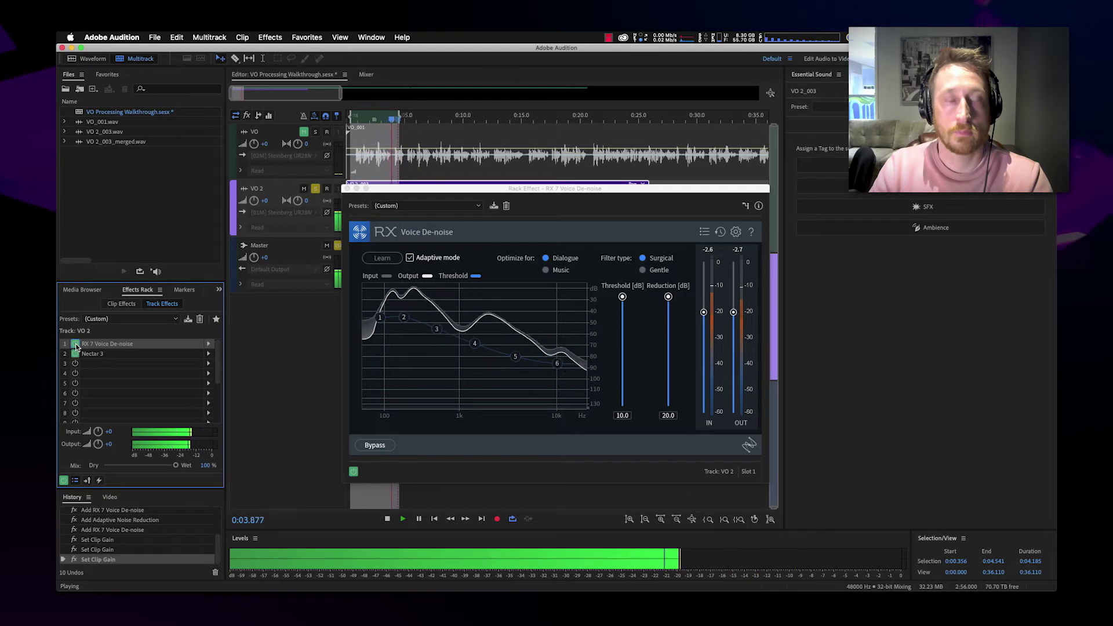
click(75, 344)
key(space)
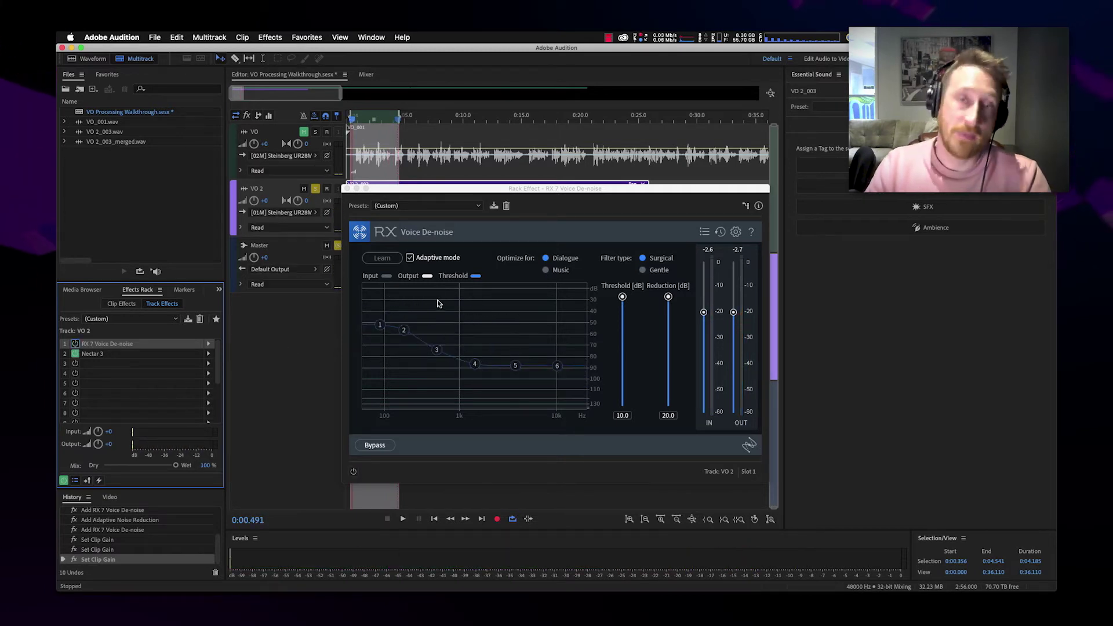
Step: Select the pause in the voice-over from 0:11.799 to 0:13.402, moving the effect window clear of the tracks
drag(409, 190, 387, 264)
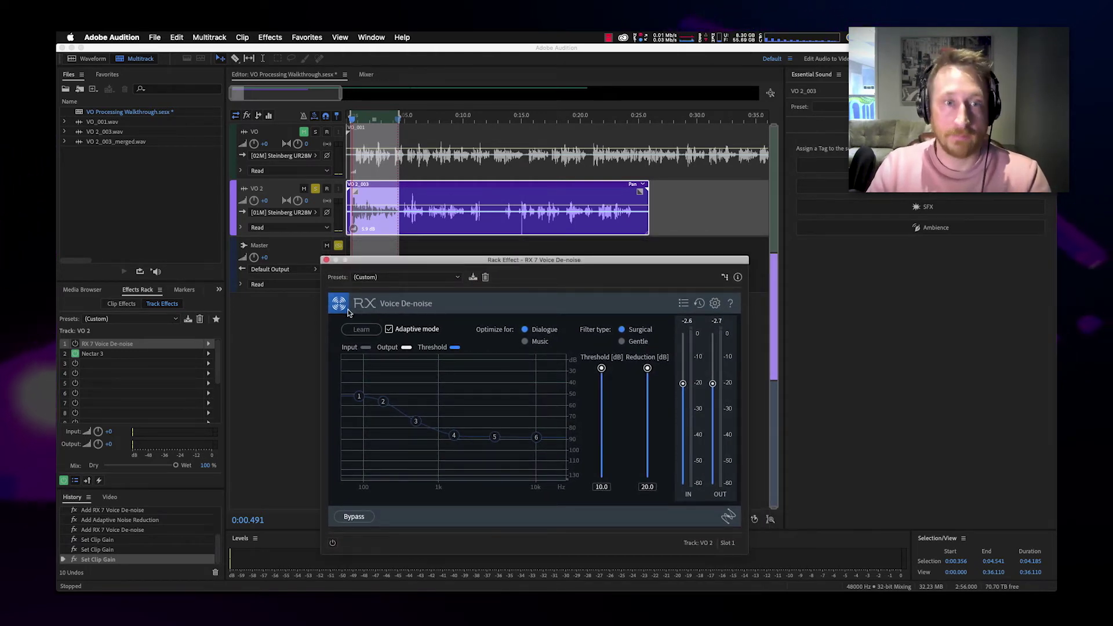
click(494, 125)
click(486, 119)
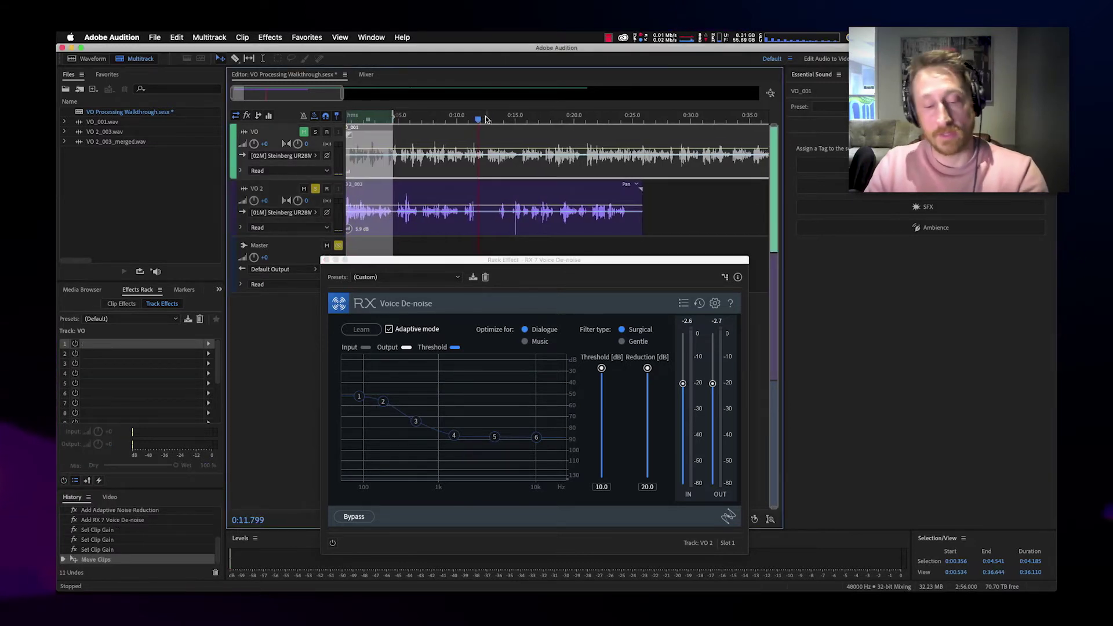
key(shift+End)
click(497, 120)
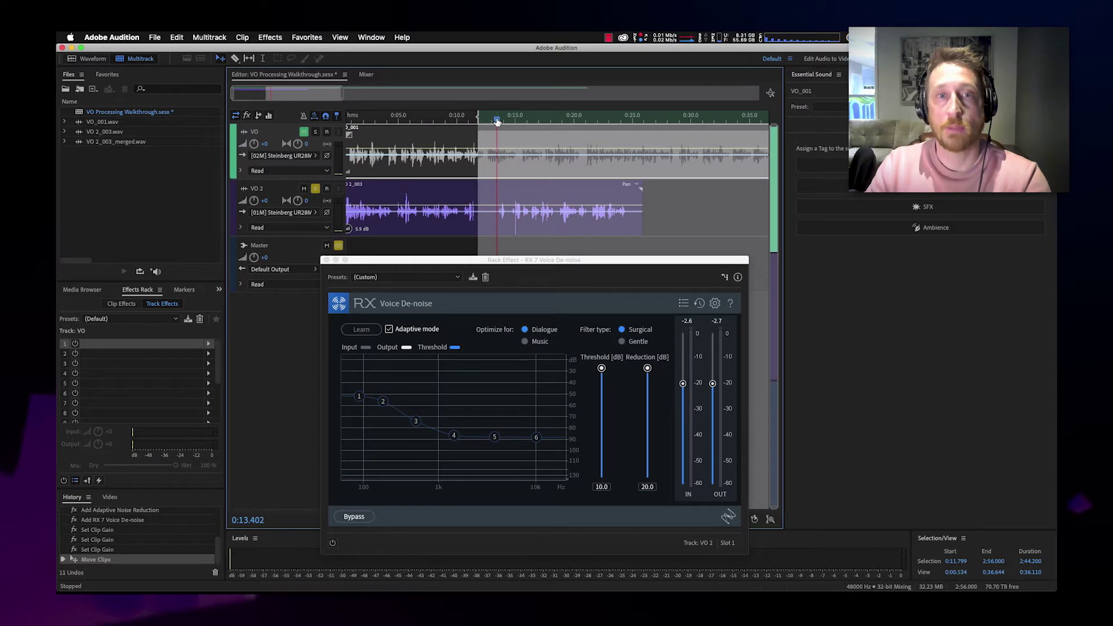
shift+click(497, 120)
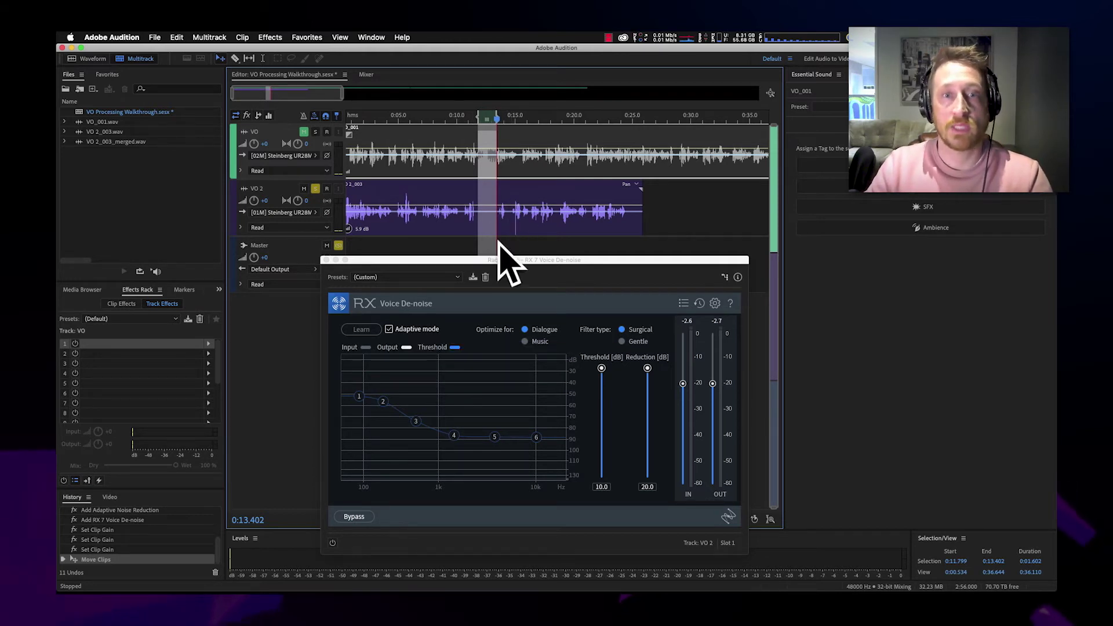
Step: Turn off Adaptive mode in Voice De-noise and learn the noise profile from the pause between 0:11.665 and 0:13.313
click(390, 329)
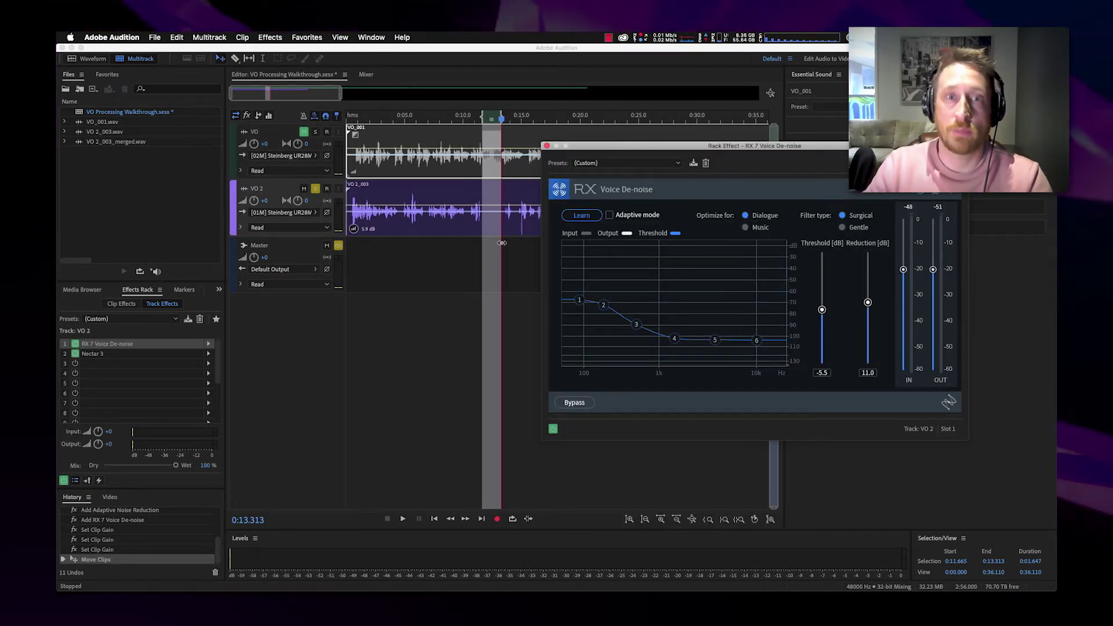
key(space)
click(582, 215)
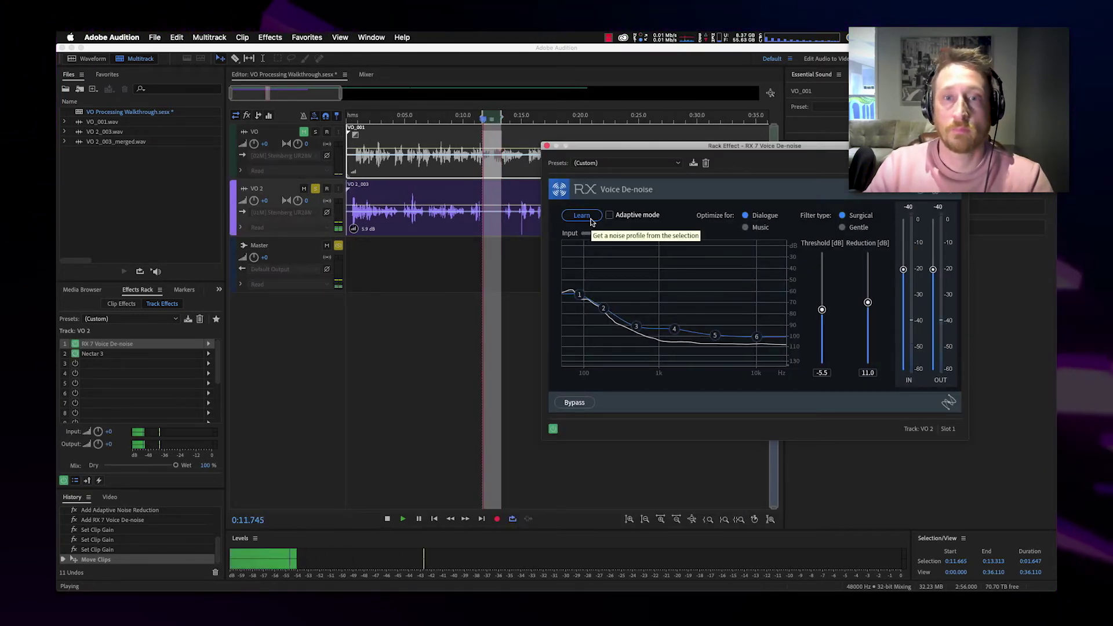
key(space)
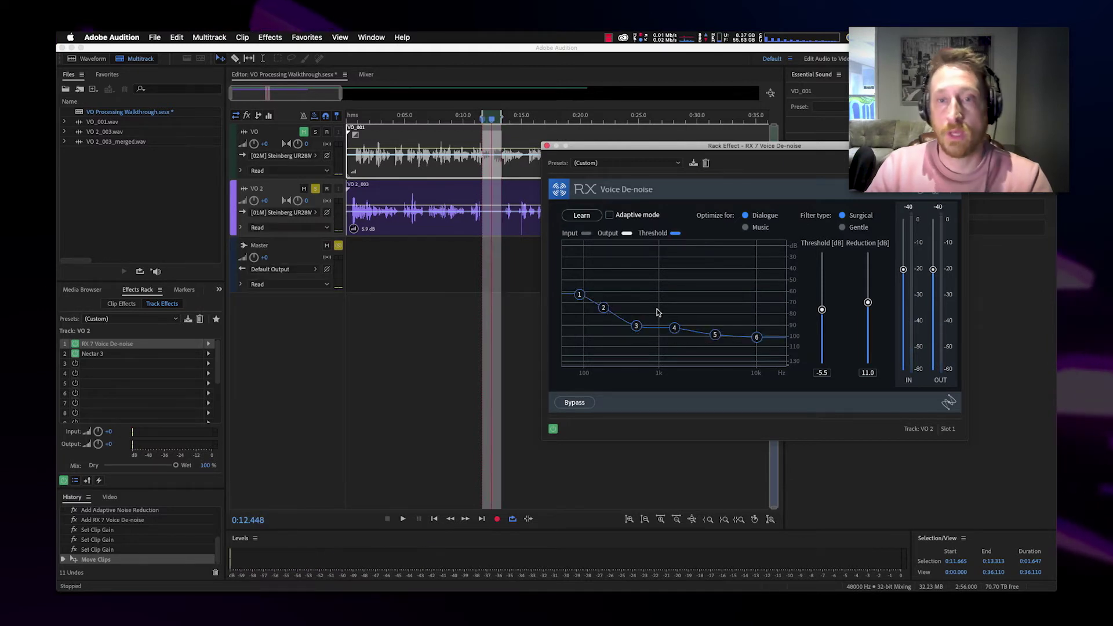
Step: While playing the first 25 seconds, fine-tune Voice De-noise to a 0.7 dB threshold and 5.2 dB reduction, and close its window
drag(704, 145, 595, 289)
key(space)
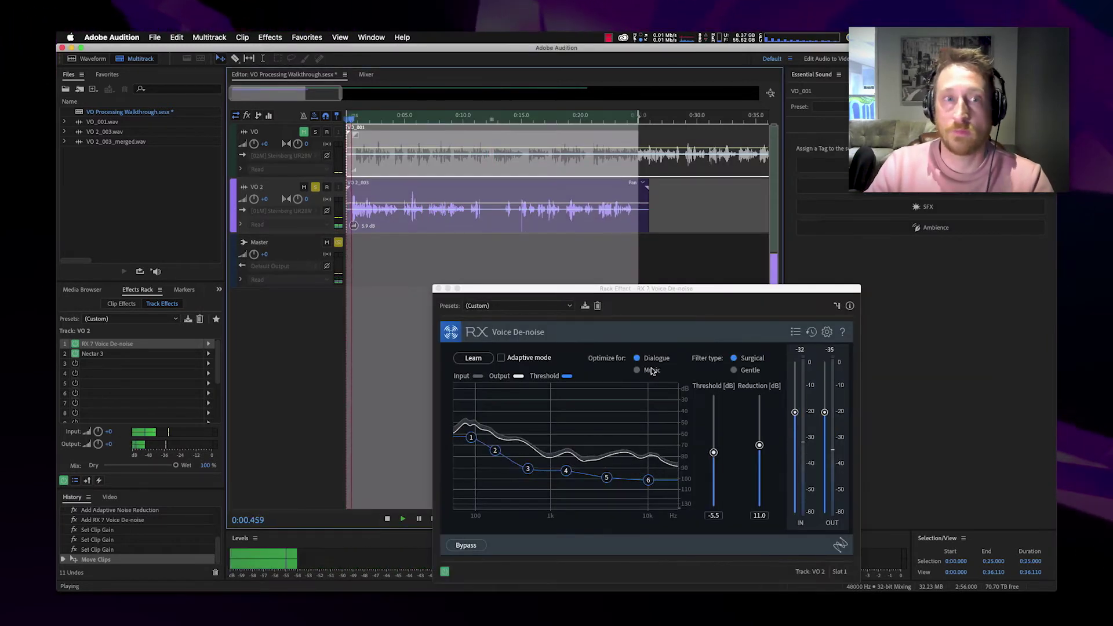
drag(713, 452, 760, 423)
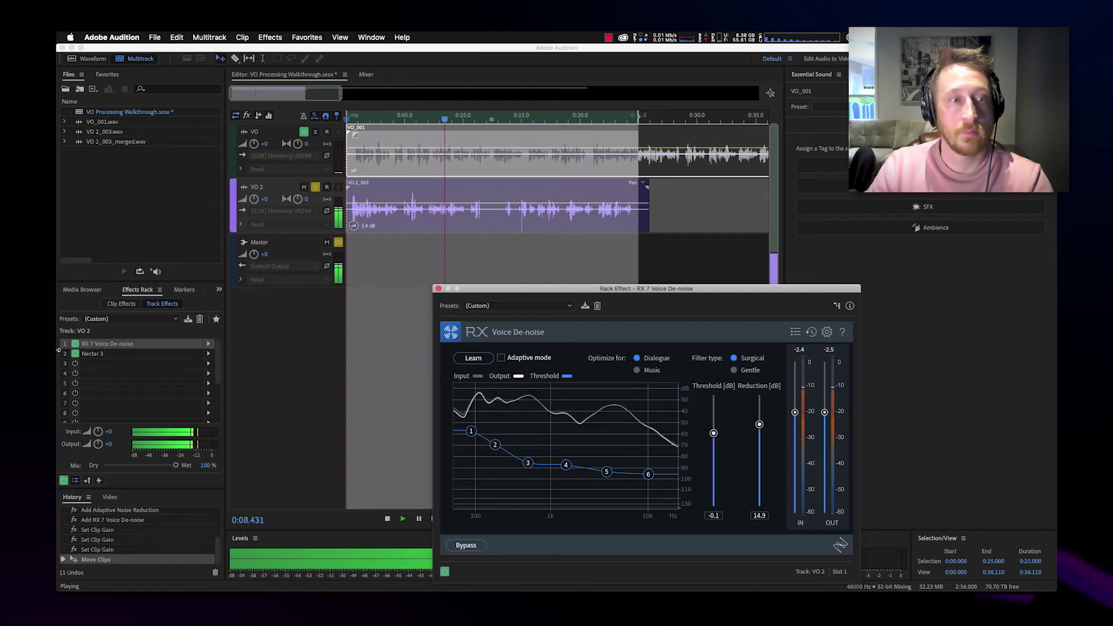
drag(759, 424, 759, 464)
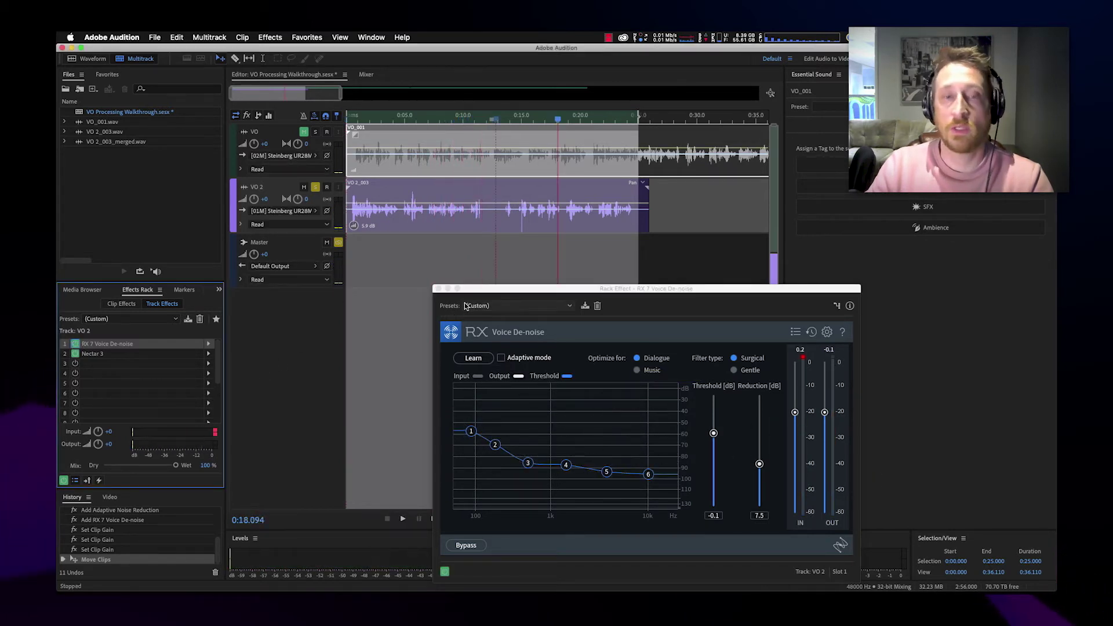
drag(503, 292, 426, 251)
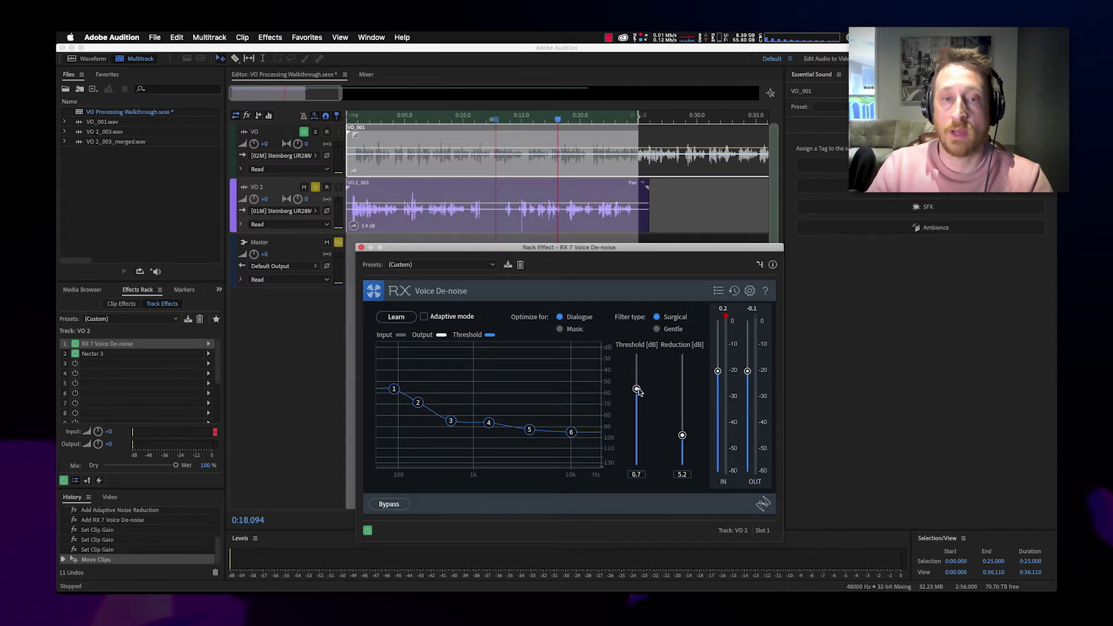
click(361, 248)
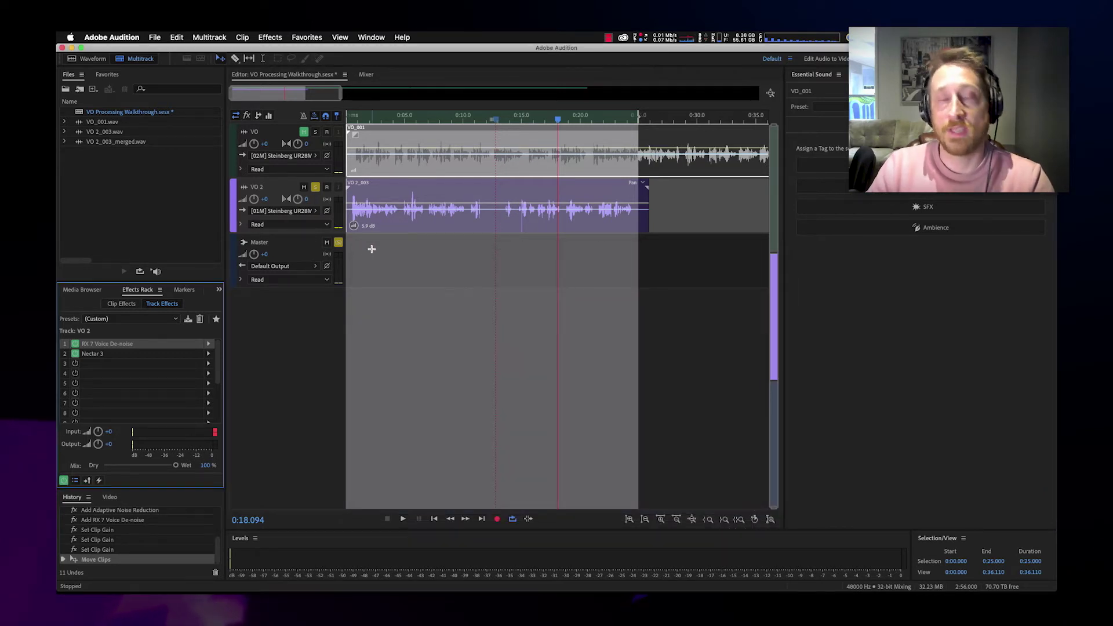
Step: Switch listening to the VO track by soloing and unmuting it, and mute VO 2 with its solo cleared
key(space)
key(space)
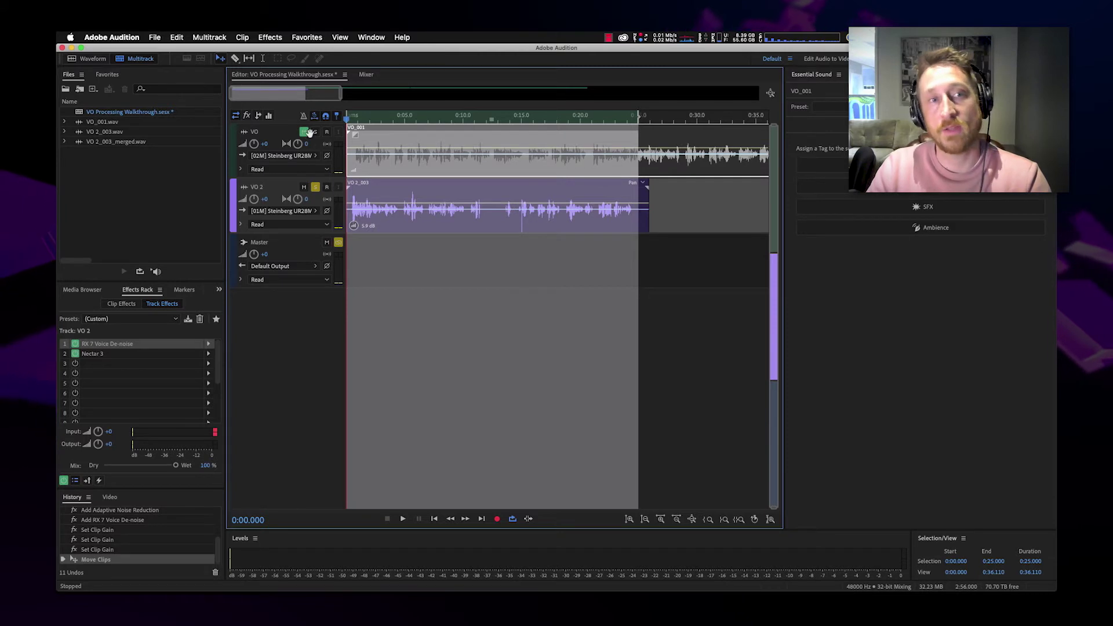
click(314, 172)
click(304, 187)
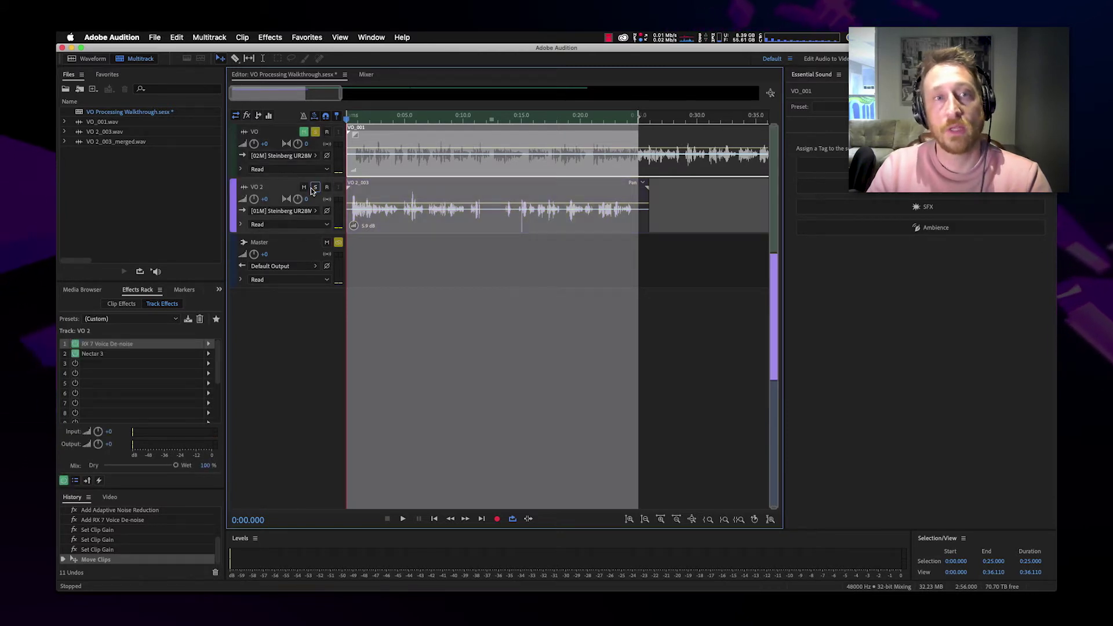
click(304, 132)
Step: Play the VO track and set the time selection from 0:00.667 to 0:10.630
key(space)
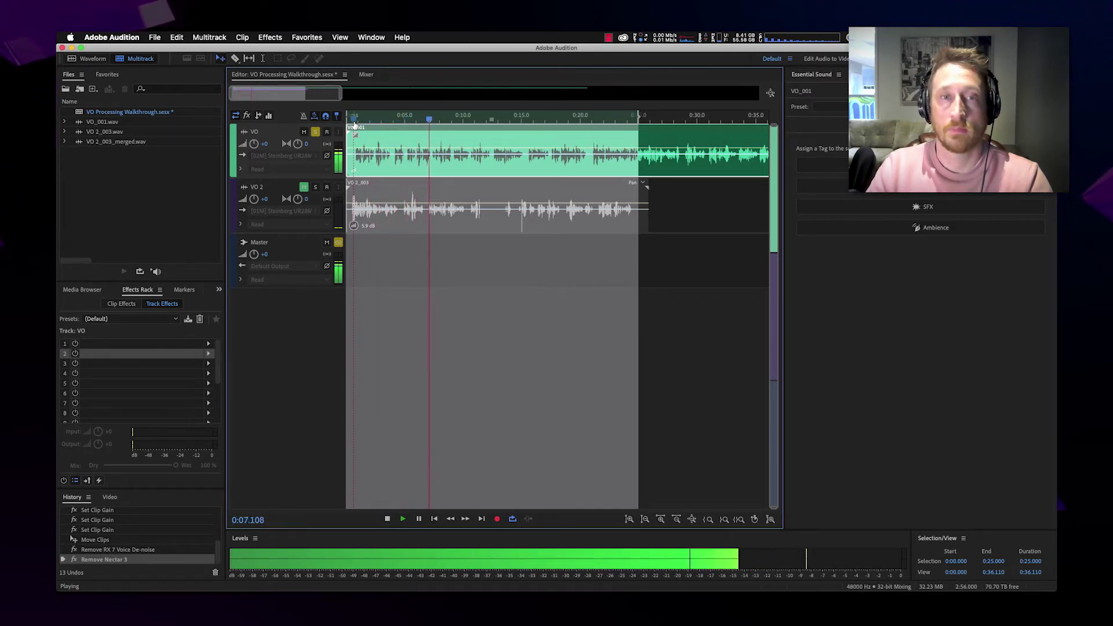
key(space)
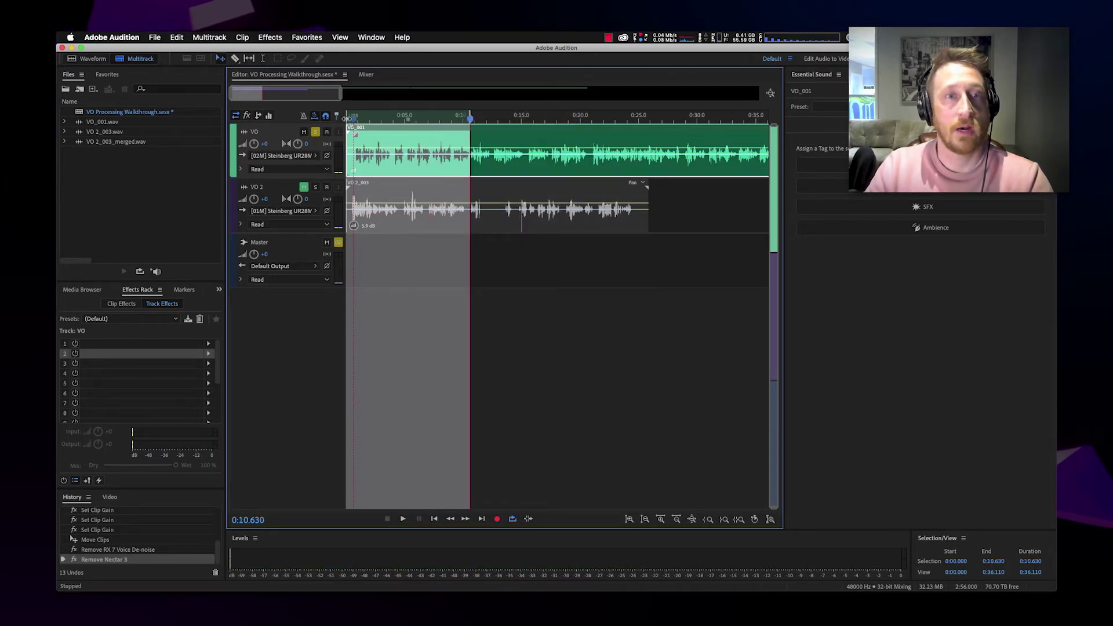
drag(349, 119, 355, 119)
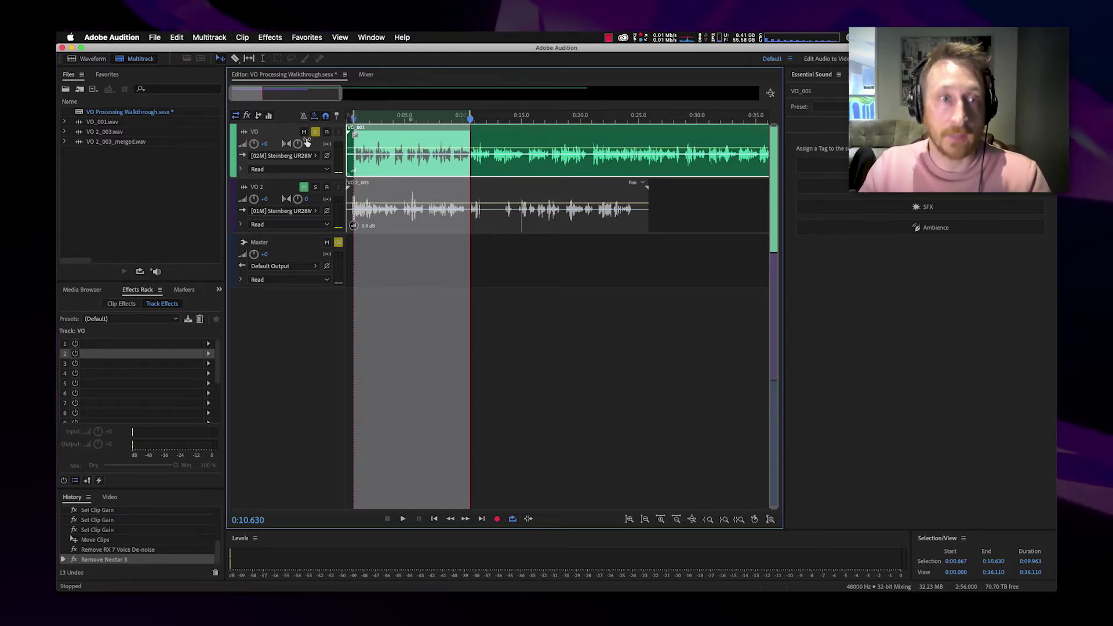
Step: Add the Nectar 3 plug-in to the first effect slot of the VO track
click(209, 344)
mouse_move(280, 475)
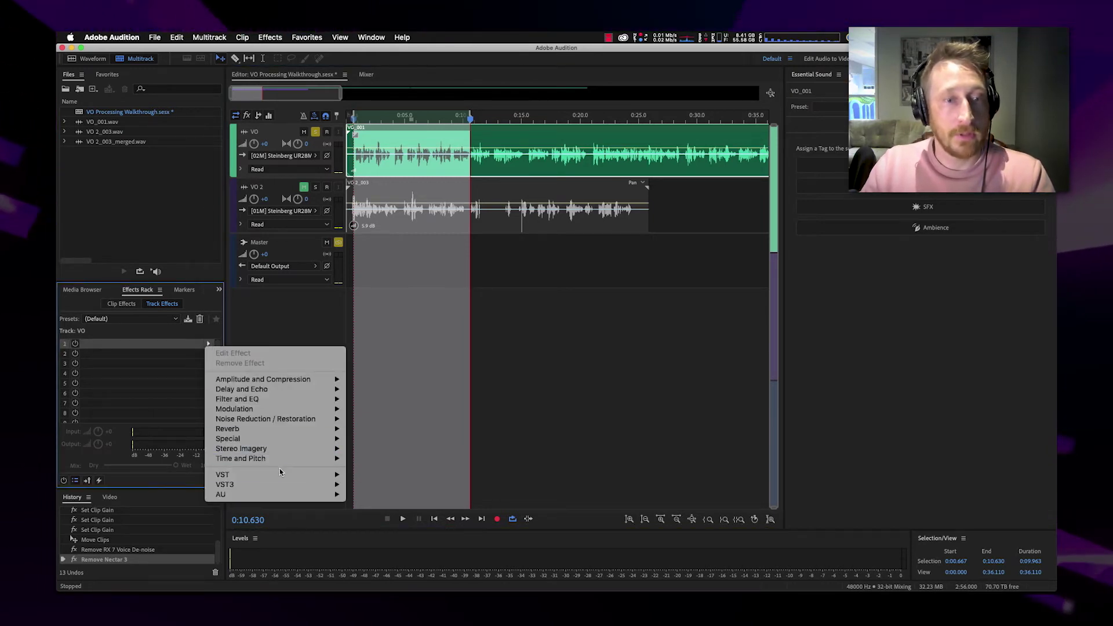
mouse_move(392, 478)
mouse_move(439, 475)
click(557, 475)
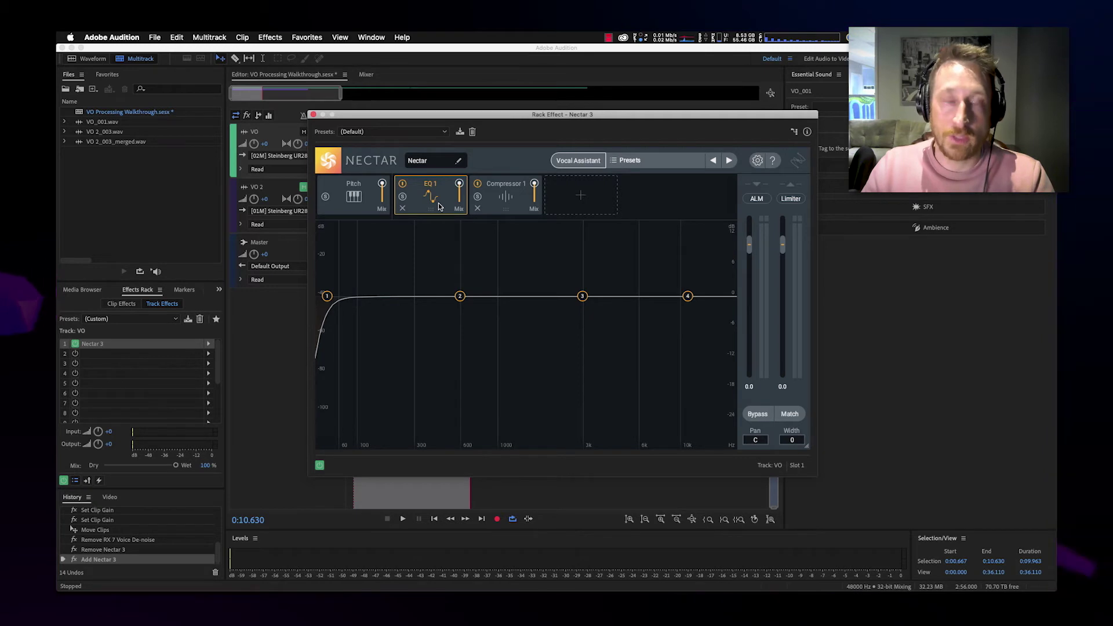
Step: In Nectar 3's EQ 1, set the flat high-pass to about 76 Hz and the analog high shelf to about 9744 Hz
drag(327, 297, 375, 297)
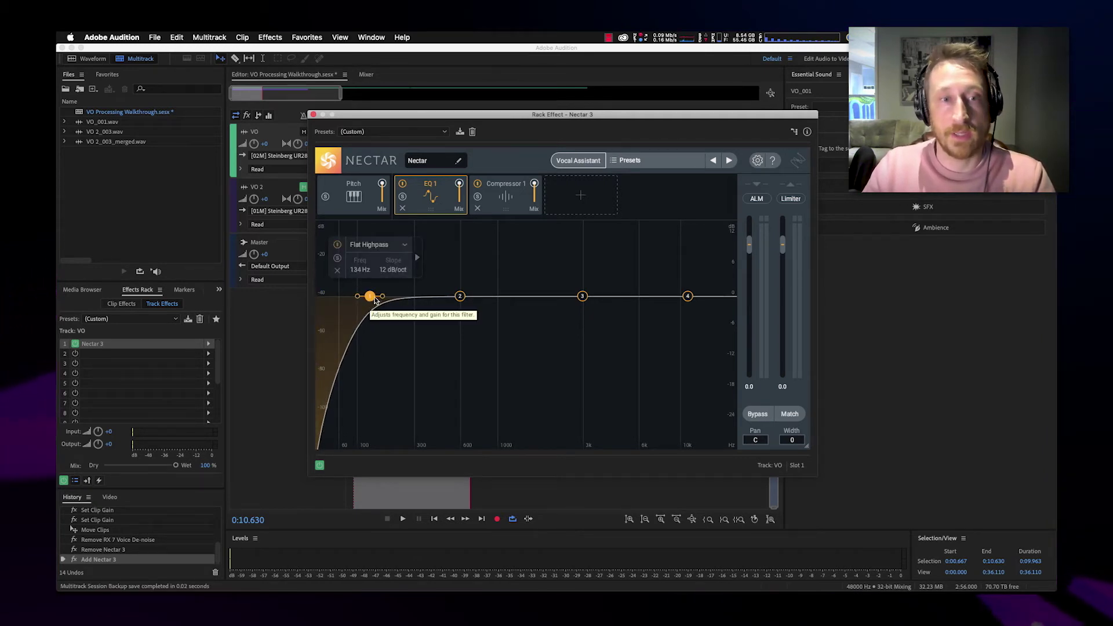
mouse_move(370, 299)
mouse_down()
mouse_move(526, 298)
mouse_move(351, 307)
mouse_up()
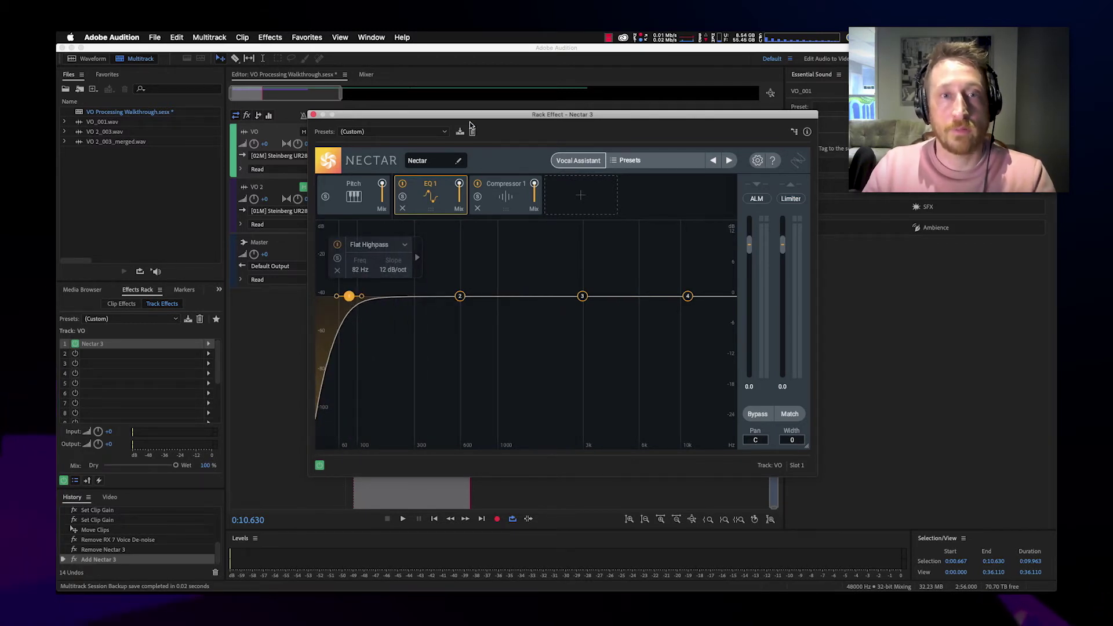
drag(470, 116, 656, 137)
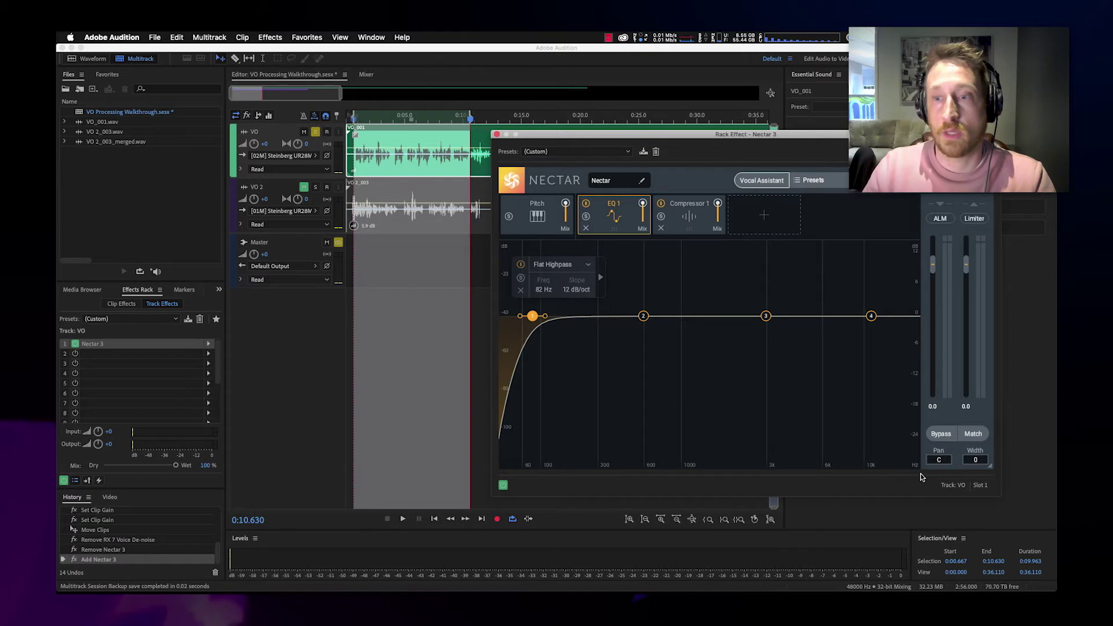
drag(871, 316, 862, 317)
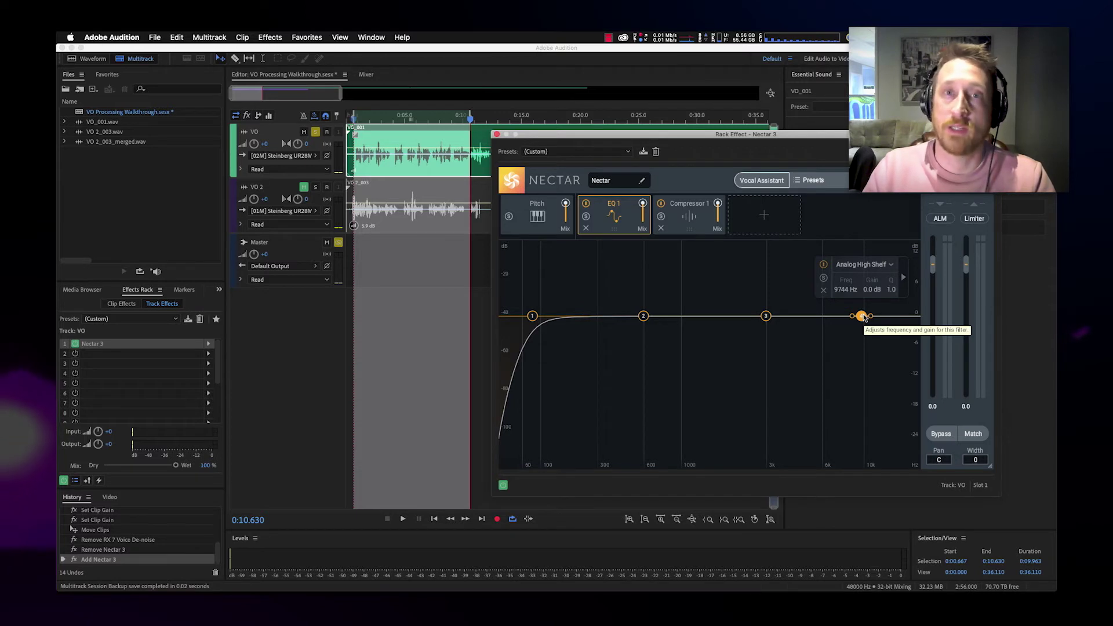
click(532, 316)
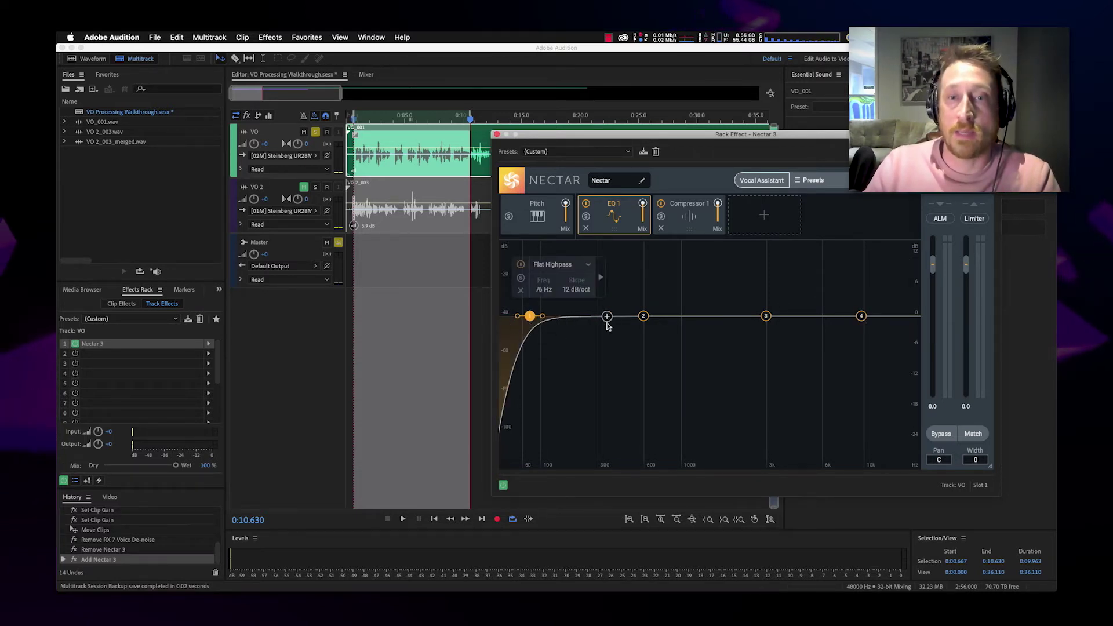
Step: Boost bell band 3 of EQ 1 by about 4.4 dB at about 3043 Hz
mouse_move(767, 316)
mouse_down()
mouse_move(768, 285)
mouse_move(766, 317)
mouse_move(770, 296)
mouse_up()
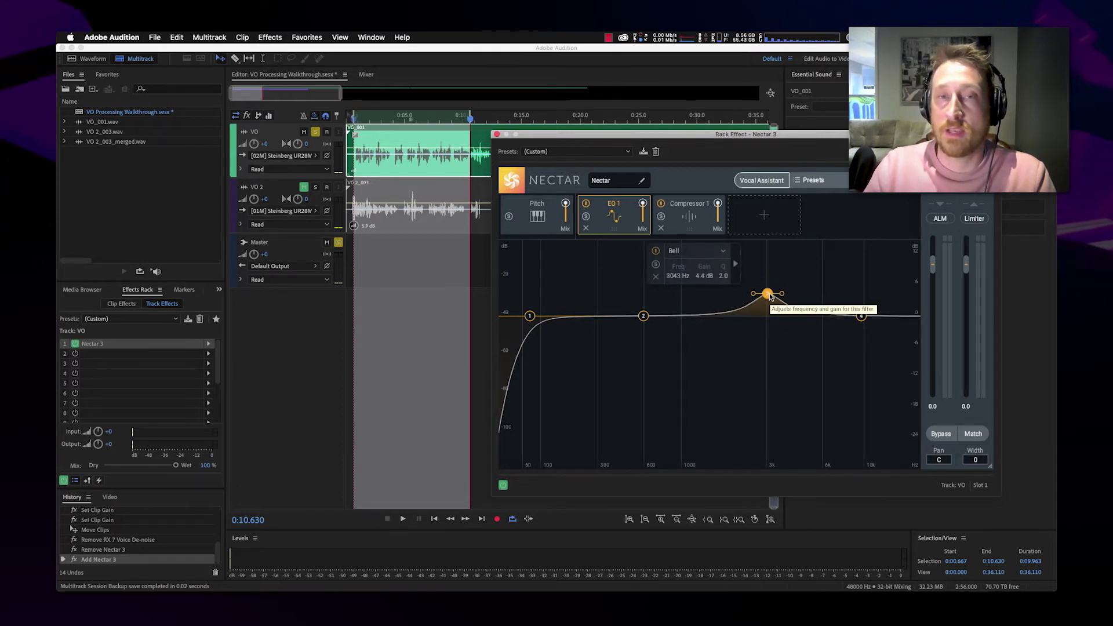
Step: Reset EQ 1's bell band 3 to 0 dB and add a bell band at about 5740 Hz with 0 dB gain
drag(770, 297, 768, 316)
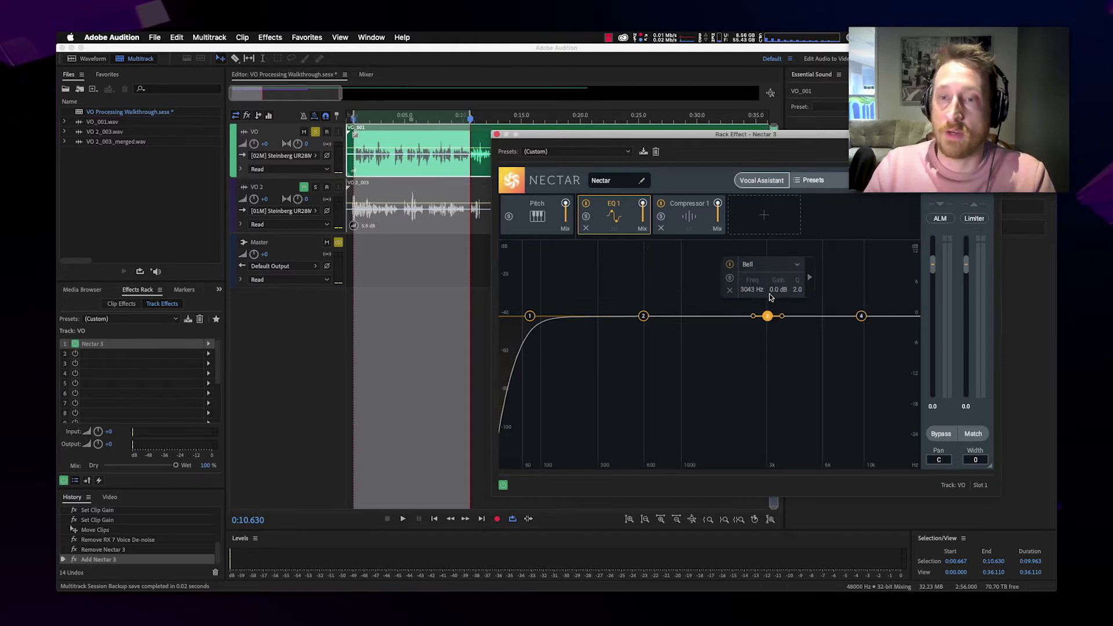
mouse_move(825, 281)
mouse_down()
mouse_move(822, 297)
mouse_move(828, 270)
mouse_move(818, 284)
mouse_up()
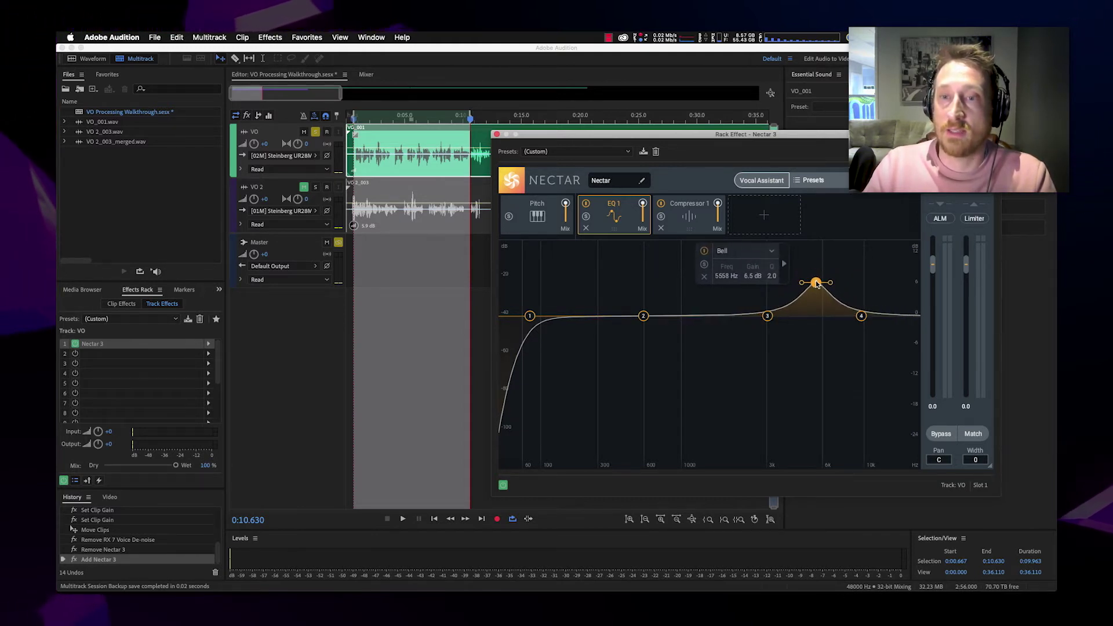
alt+click(818, 284)
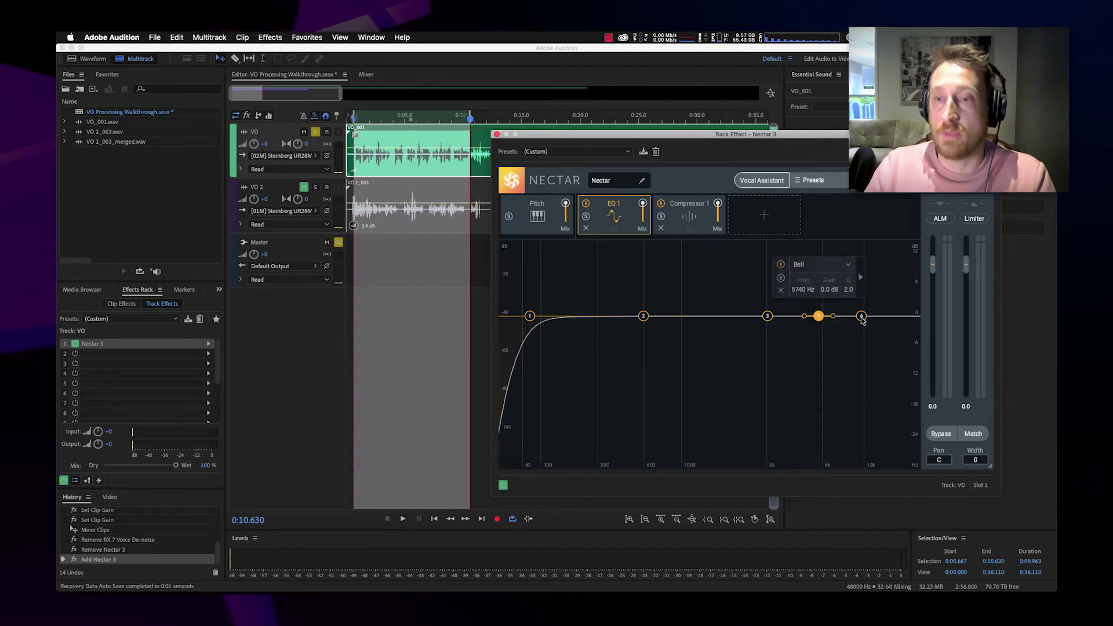
Step: Try an analog high shelf boost of about 5.1 dB at about 11799 Hz, and return its gain to 0 dB
drag(861, 316, 878, 293)
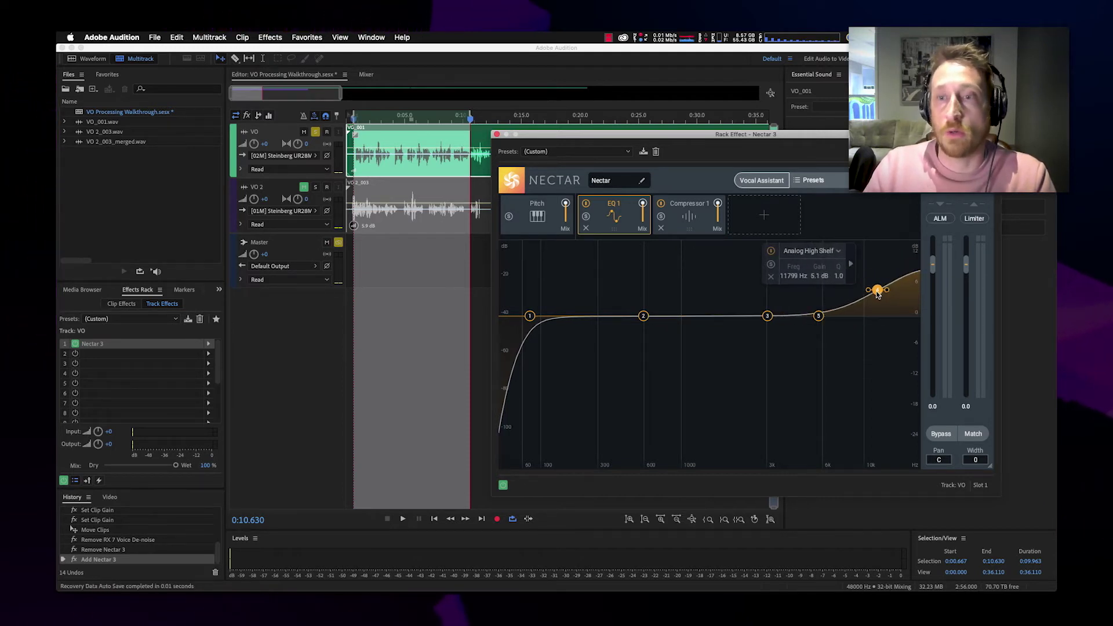
alt+click(877, 292)
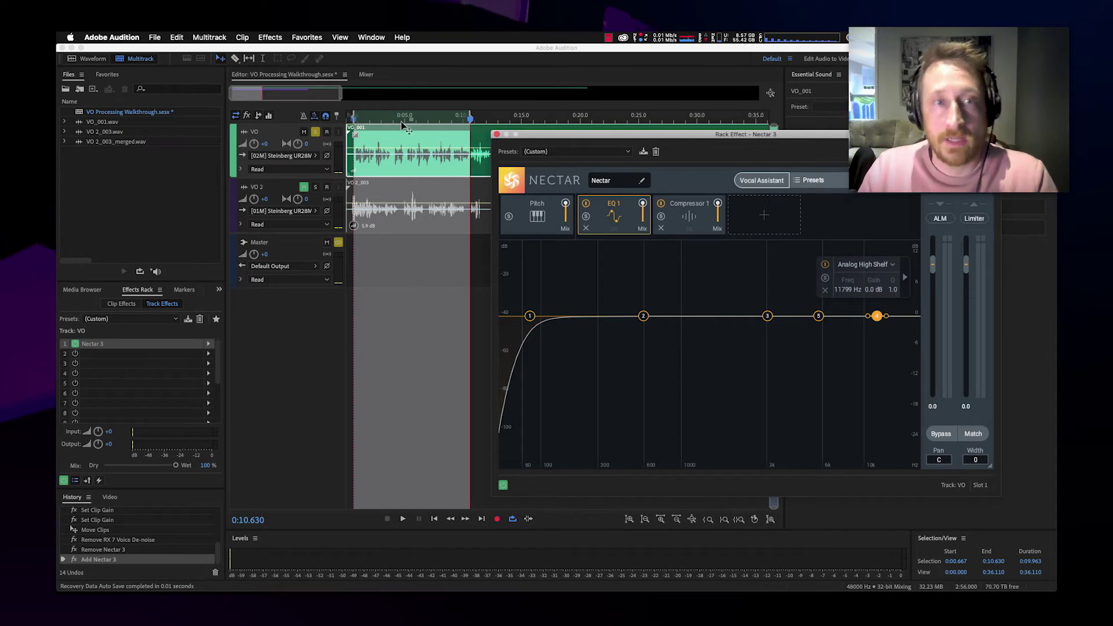
Step: Lower EQ 1's flat high-pass to about 37 Hz, try 48 and 12 dB/oct slopes, and play the VO track
click(530, 316)
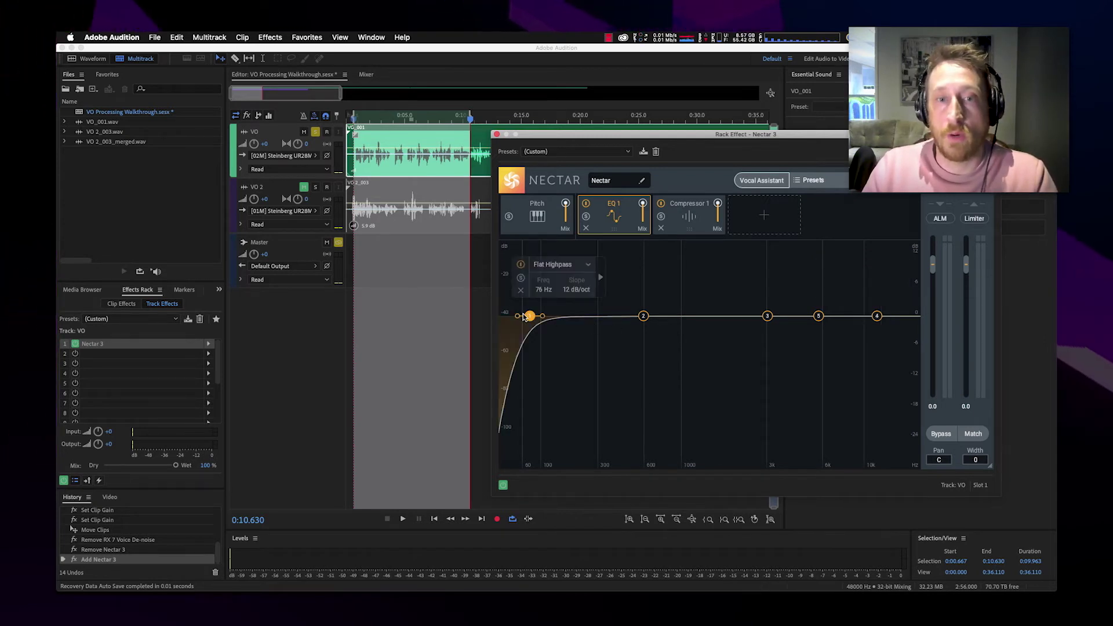
scroll(529, 317, up, 3)
drag(530, 316, 508, 316)
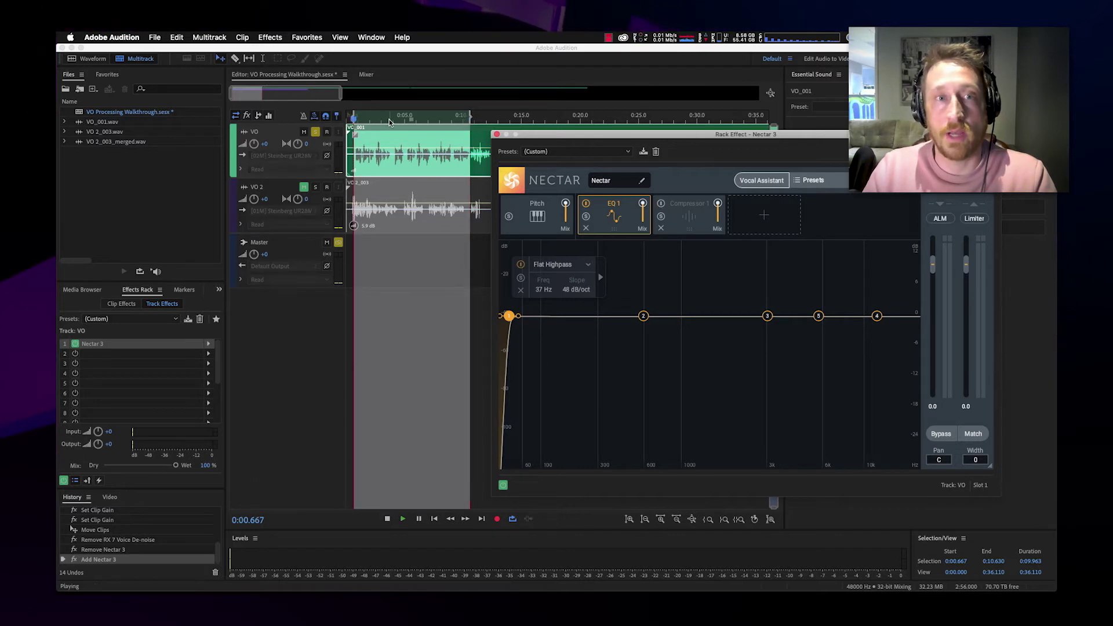
key(space)
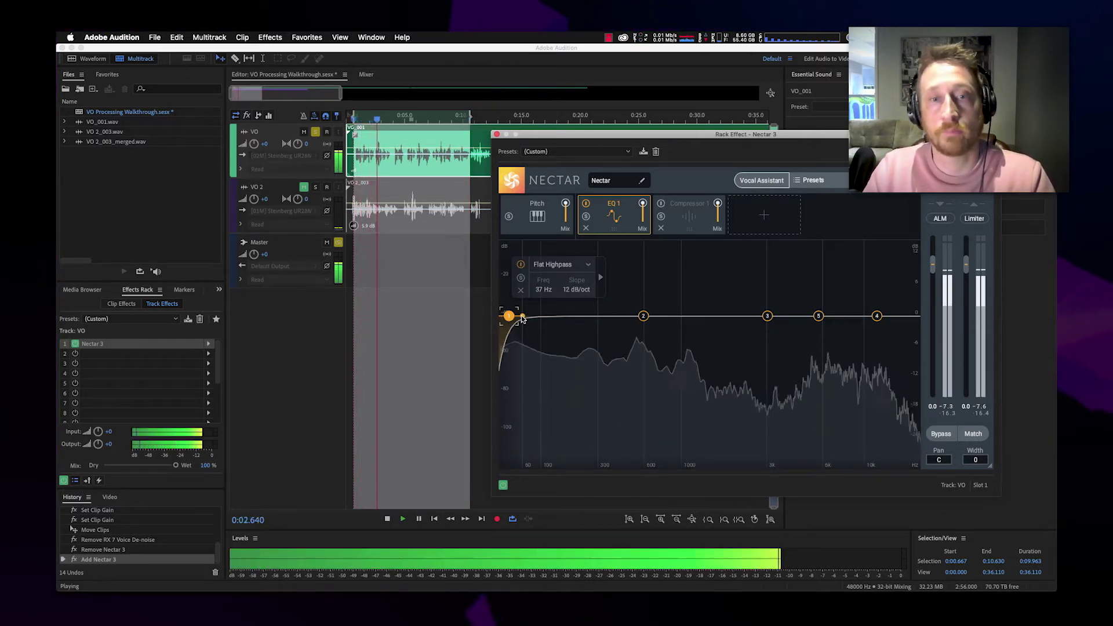
scroll(510, 318, down, 3)
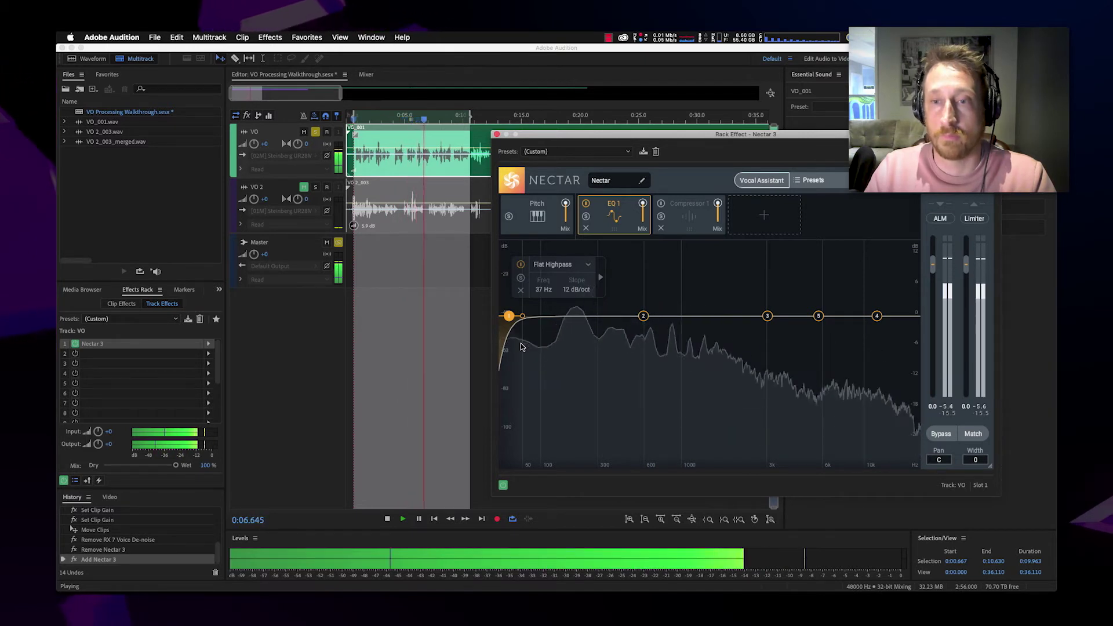
key(space)
Step: Set EQ 1's flat high-pass to about 181 Hz with a 24 dB/oct slope and play the VO track to check it
drag(509, 316, 554, 317)
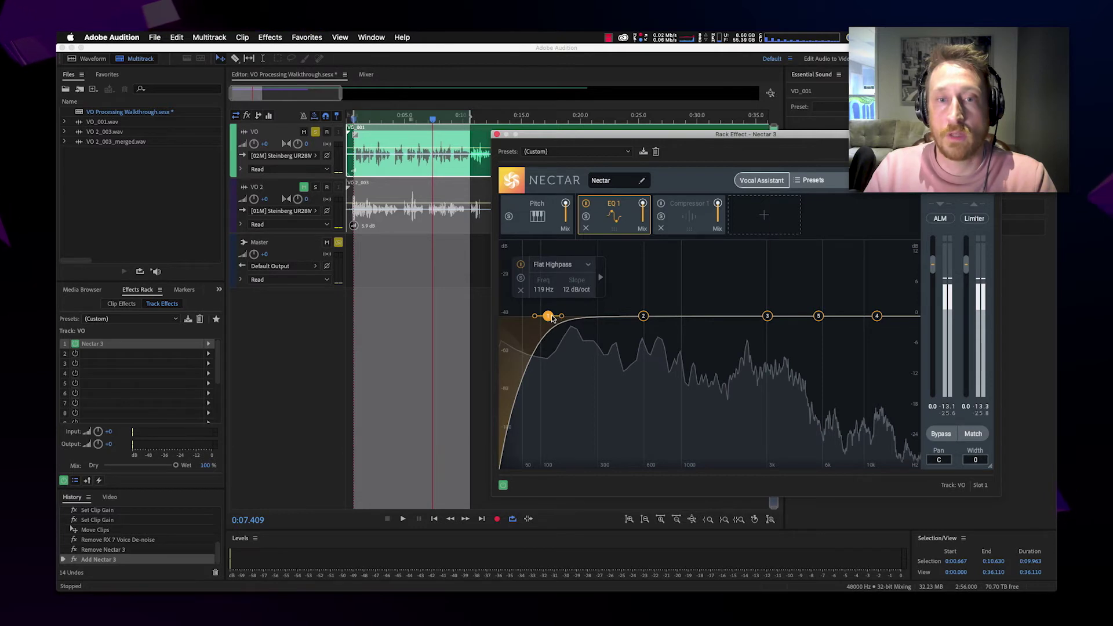
mouse_move(549, 316)
mouse_down()
mouse_move(576, 316)
mouse_move(563, 320)
mouse_up()
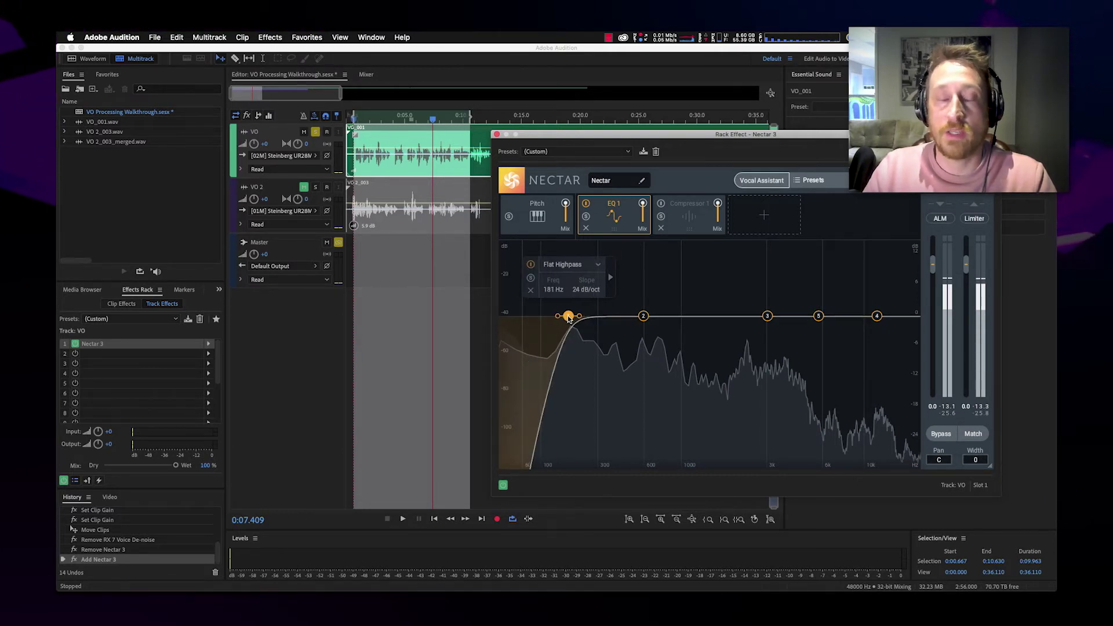
drag(570, 319, 567, 318)
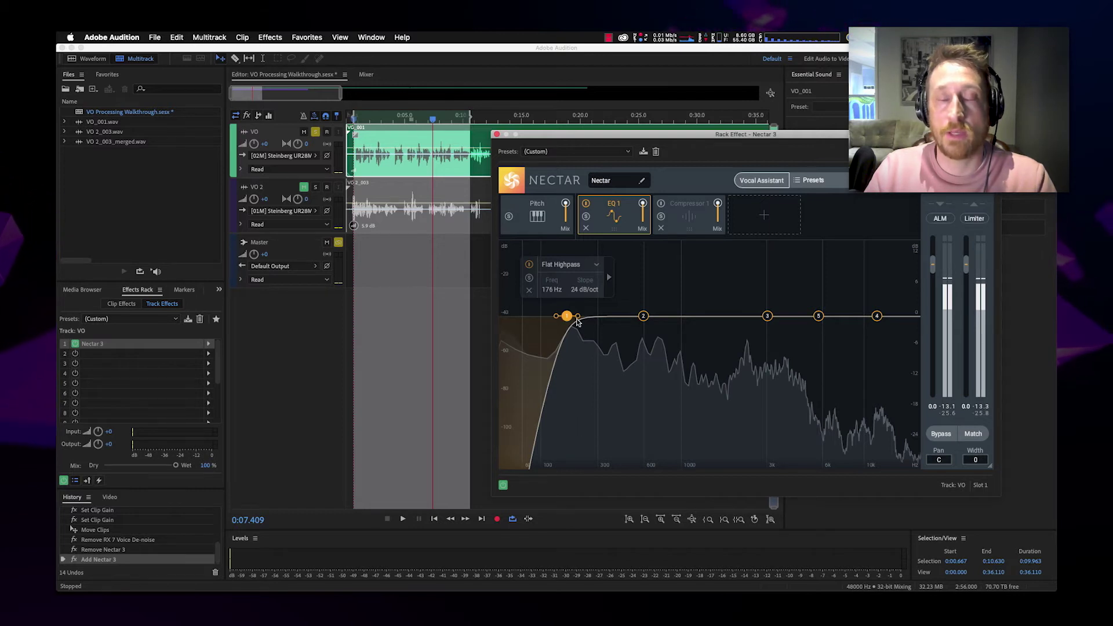
drag(568, 319, 570, 322)
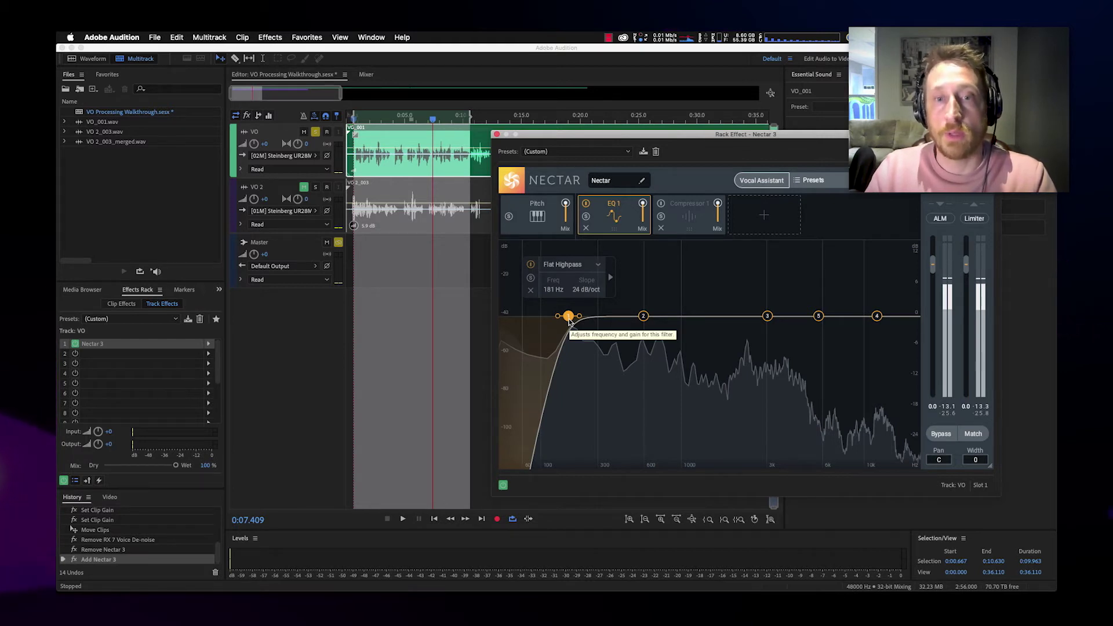
key(space)
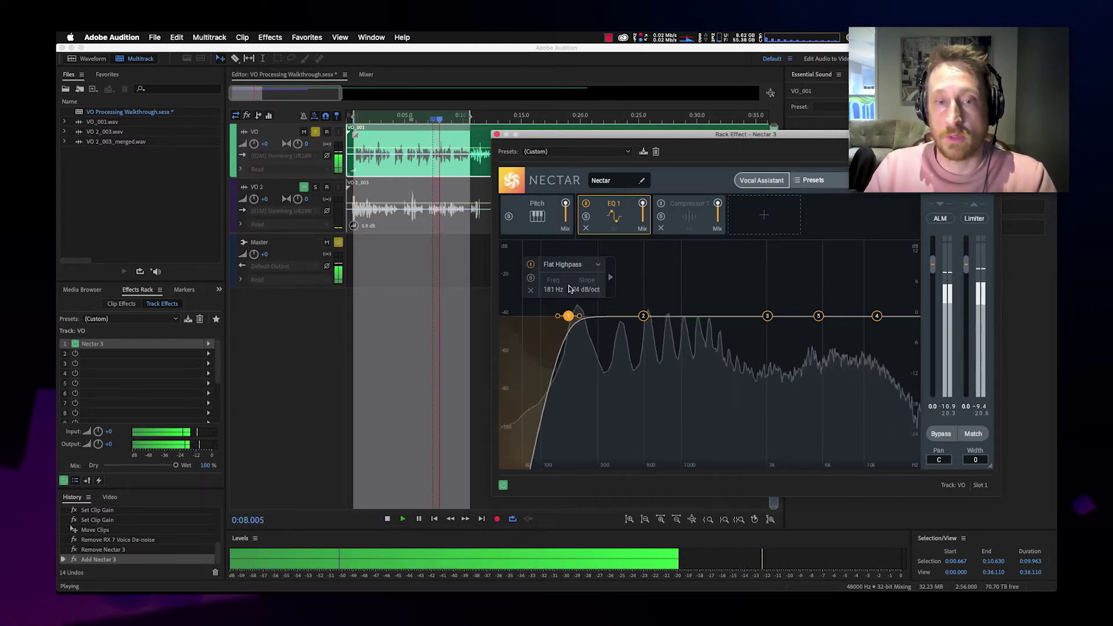
key(space)
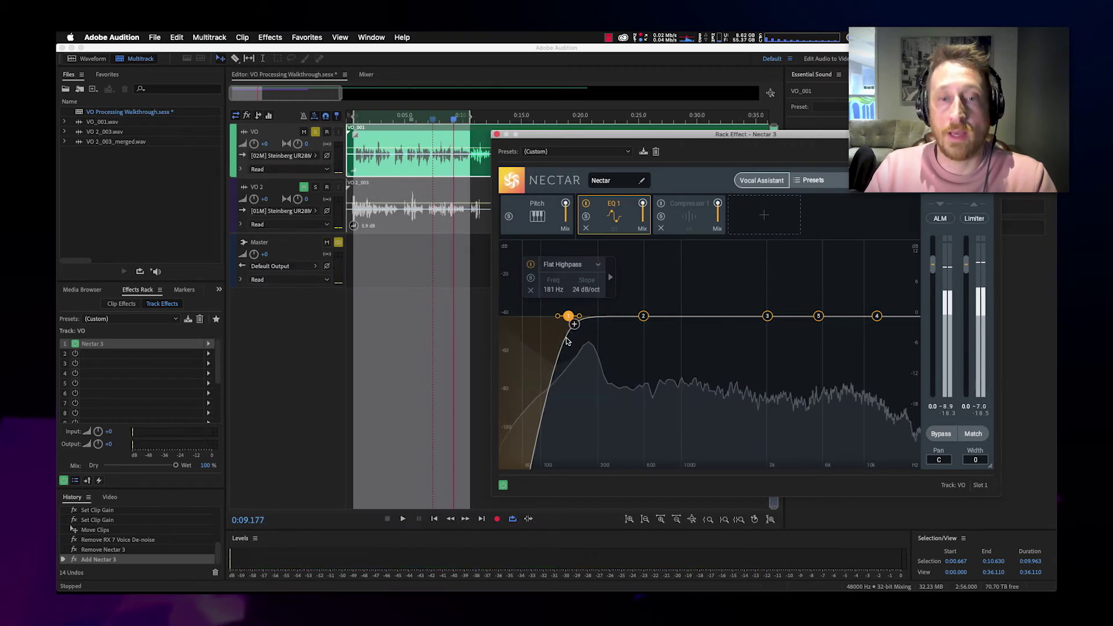
key(space)
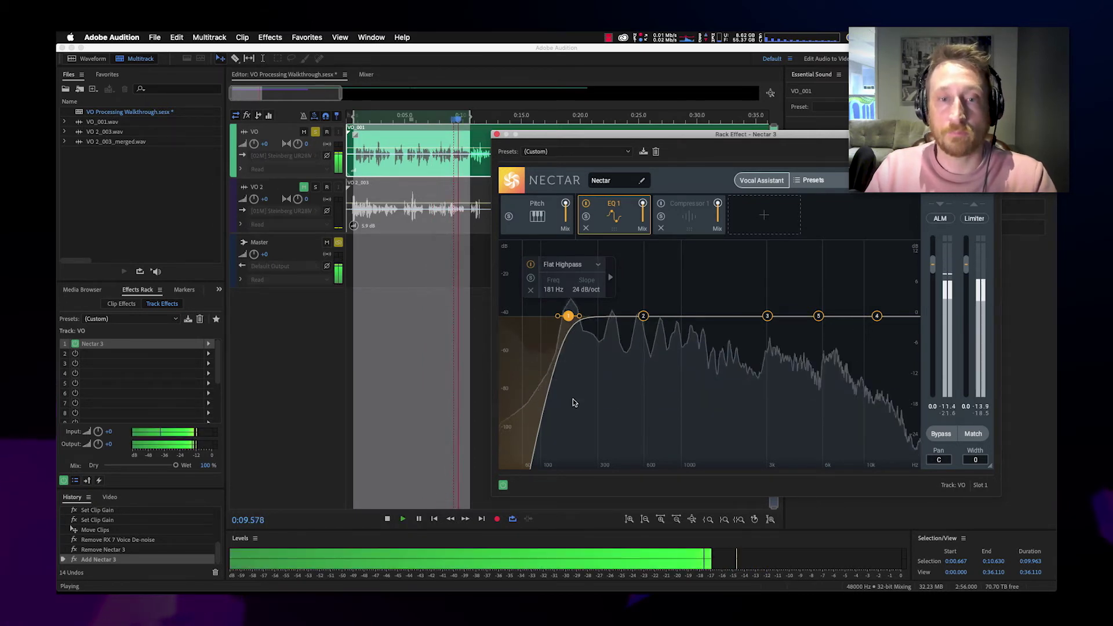
key(space)
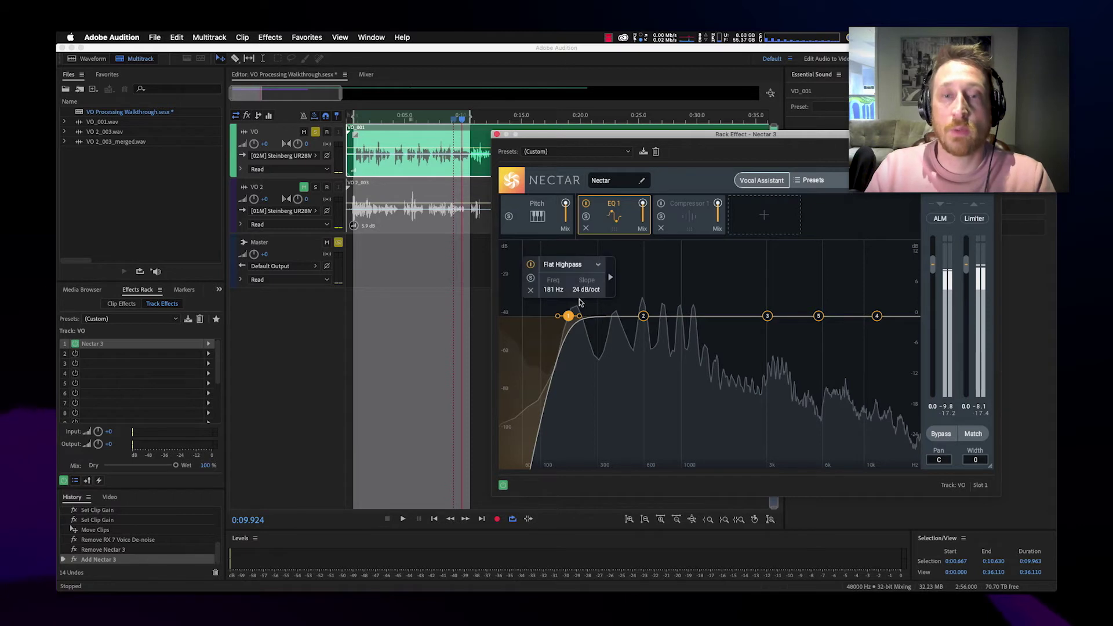
Step: Compare the Compressor 1 and EQ 1 modules in Nectar 3 and return to EQ 1
click(680, 232)
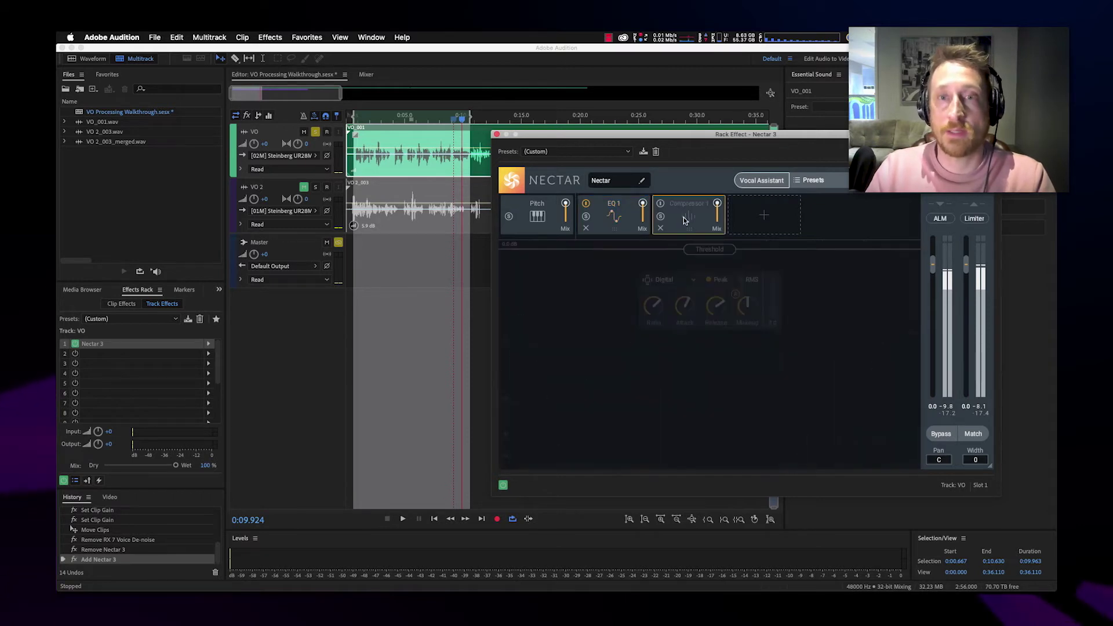
click(617, 215)
click(685, 215)
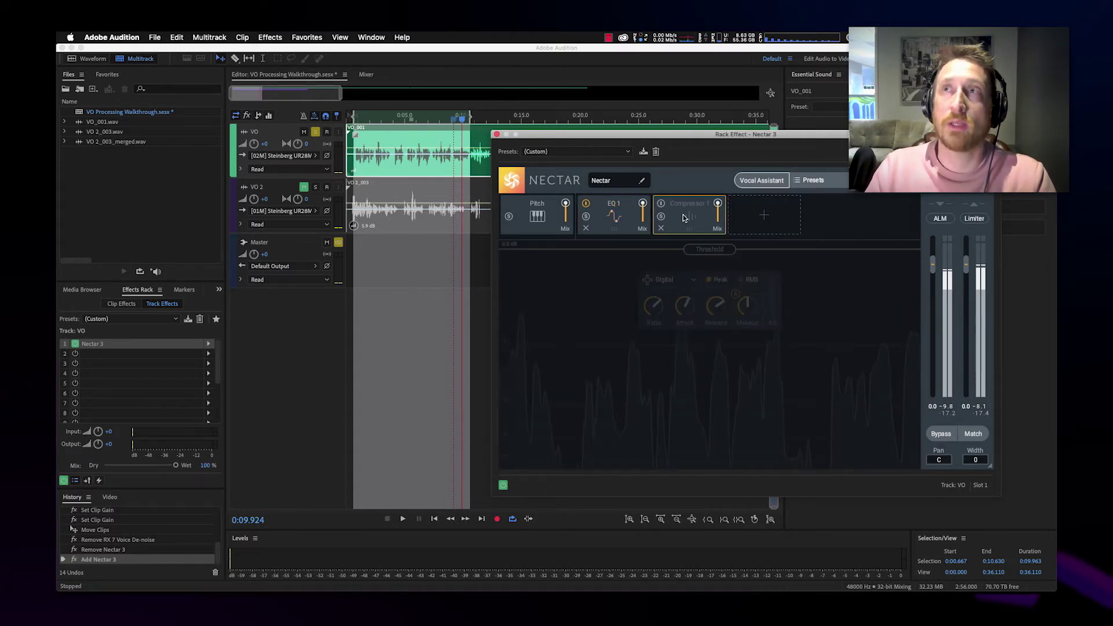
click(616, 216)
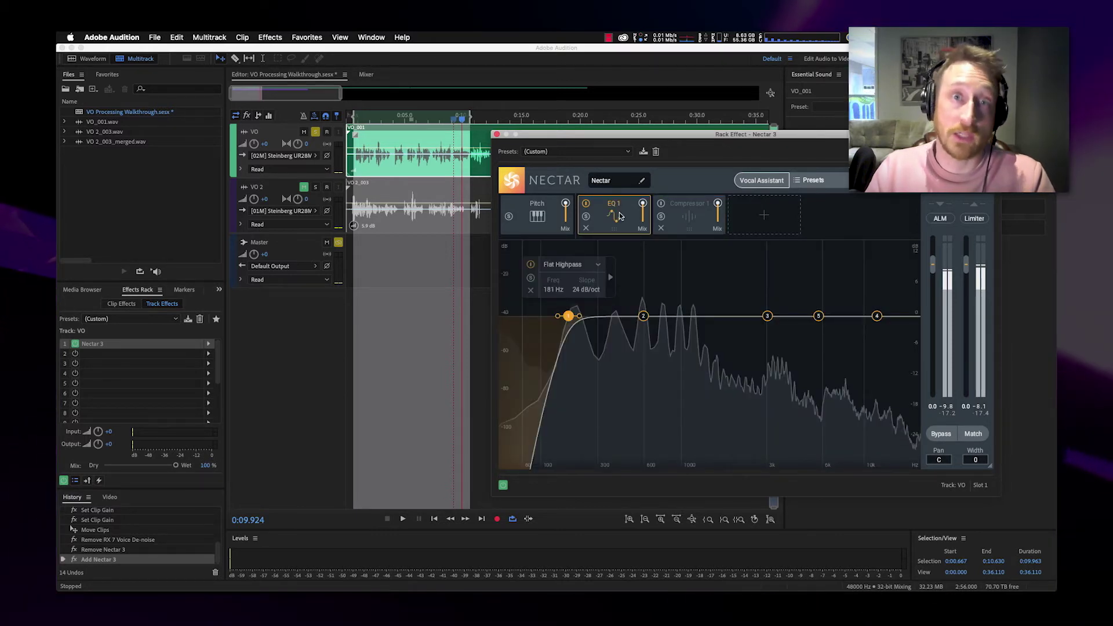
click(687, 214)
click(614, 216)
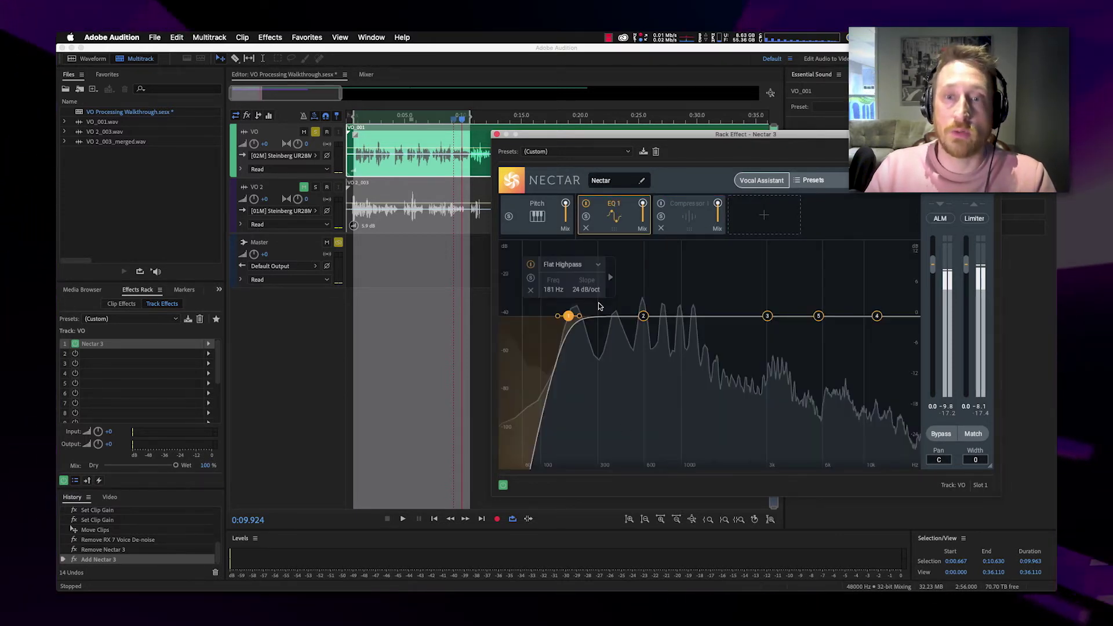
click(657, 216)
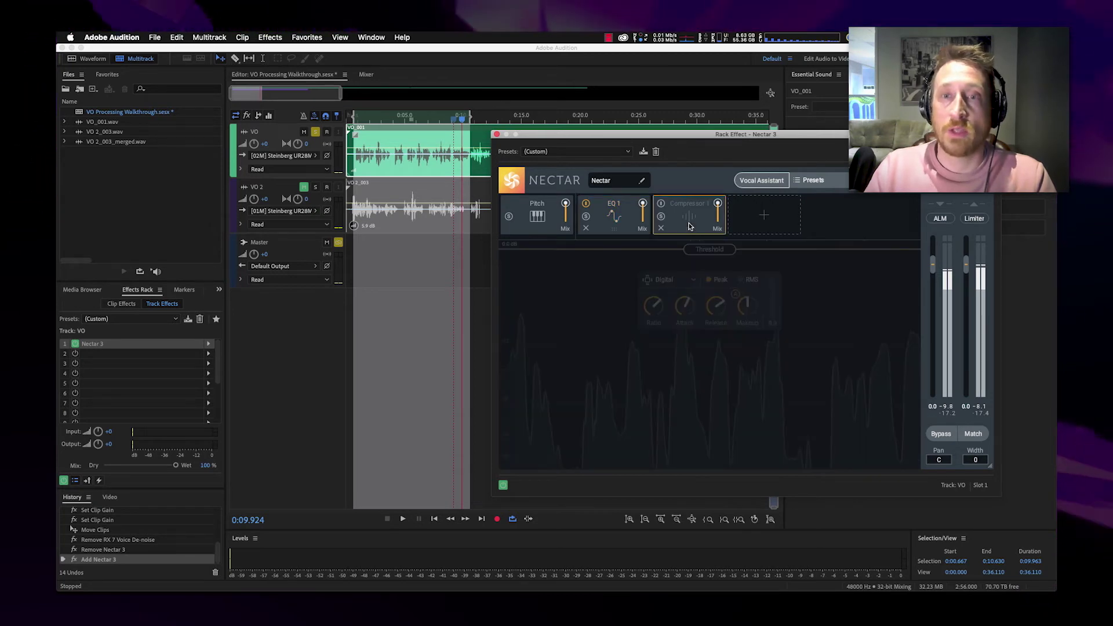
click(648, 219)
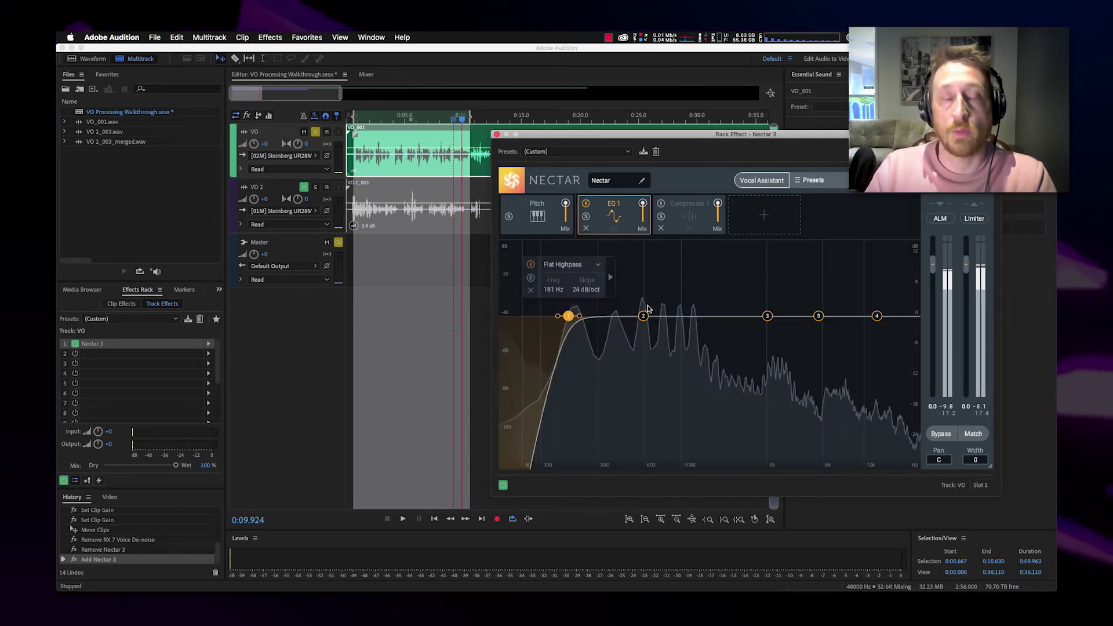
Step: During playback, boost bell 2 by about 1.1 dB at 382 Hz, cut bells 3 and 5, and raise the high shelf 2.7 dB at 10151 Hz
key(space)
drag(644, 315, 613, 312)
drag(876, 315, 666, 323)
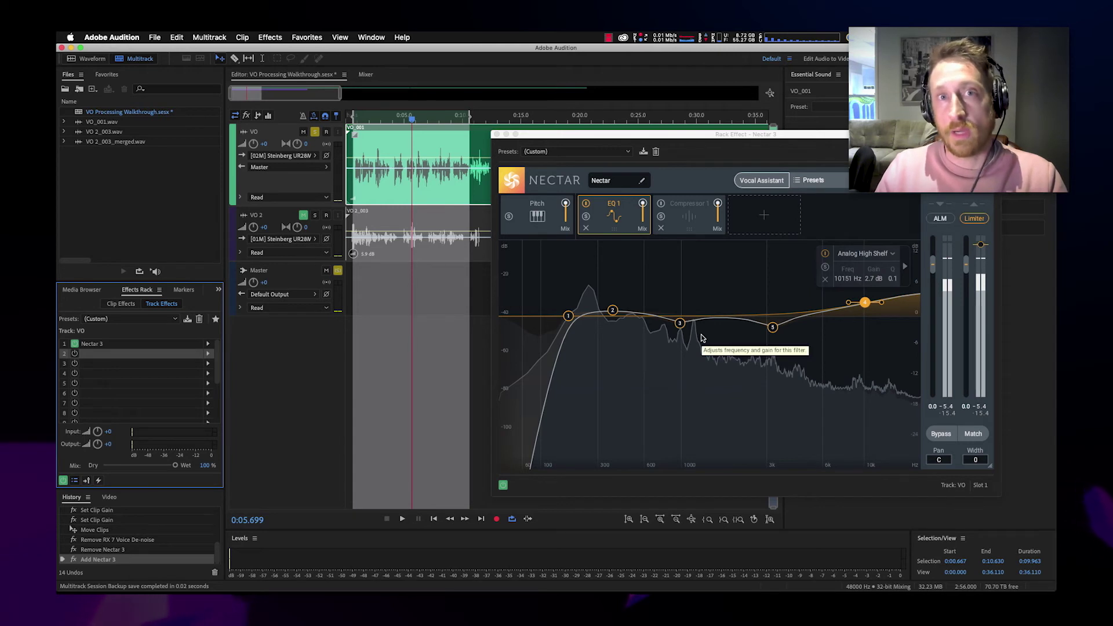
Step: Fine-tune EQ 1 with bell 3 at -1.4 dB (980 Hz), bell 5 at -1.9 dB (3248 Hz) and the analog high shelf at 2.5 dB
click(568, 316)
click(612, 311)
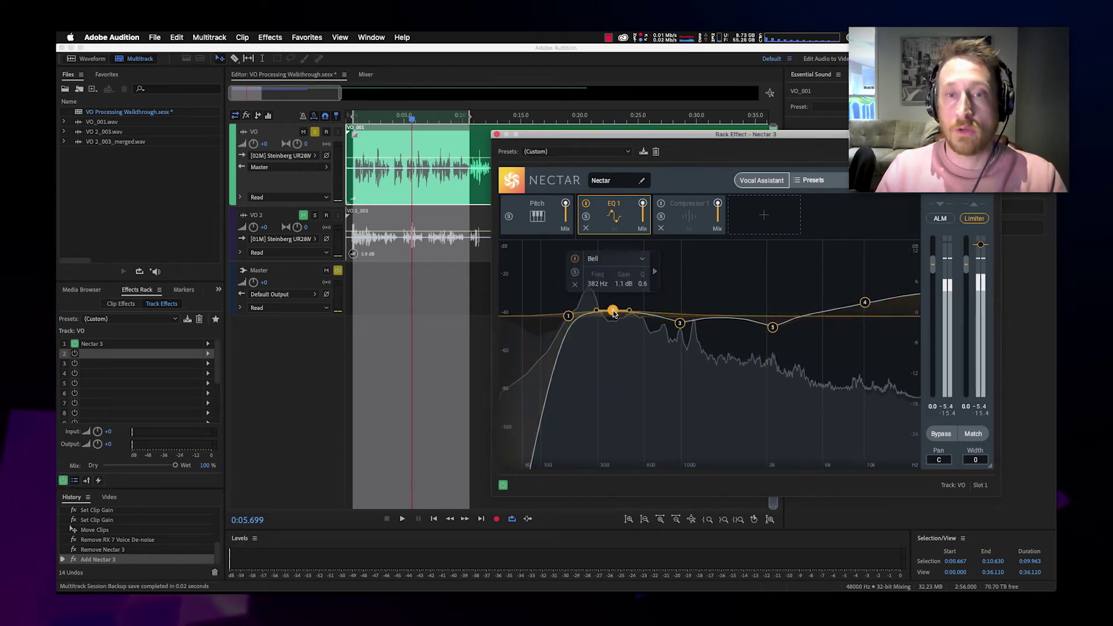
click(681, 323)
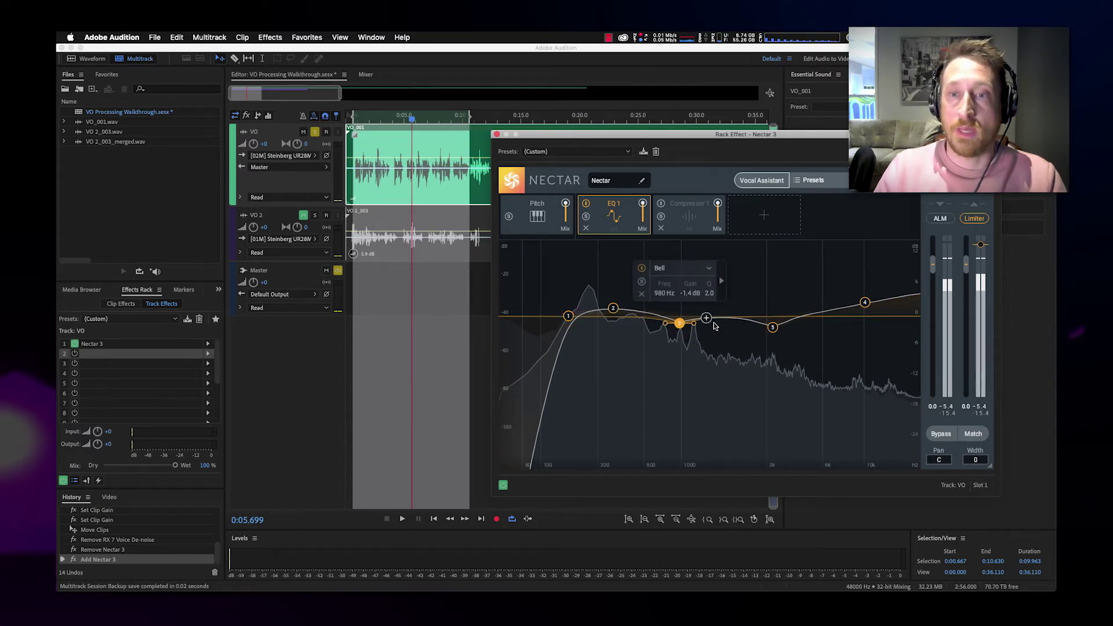
click(778, 328)
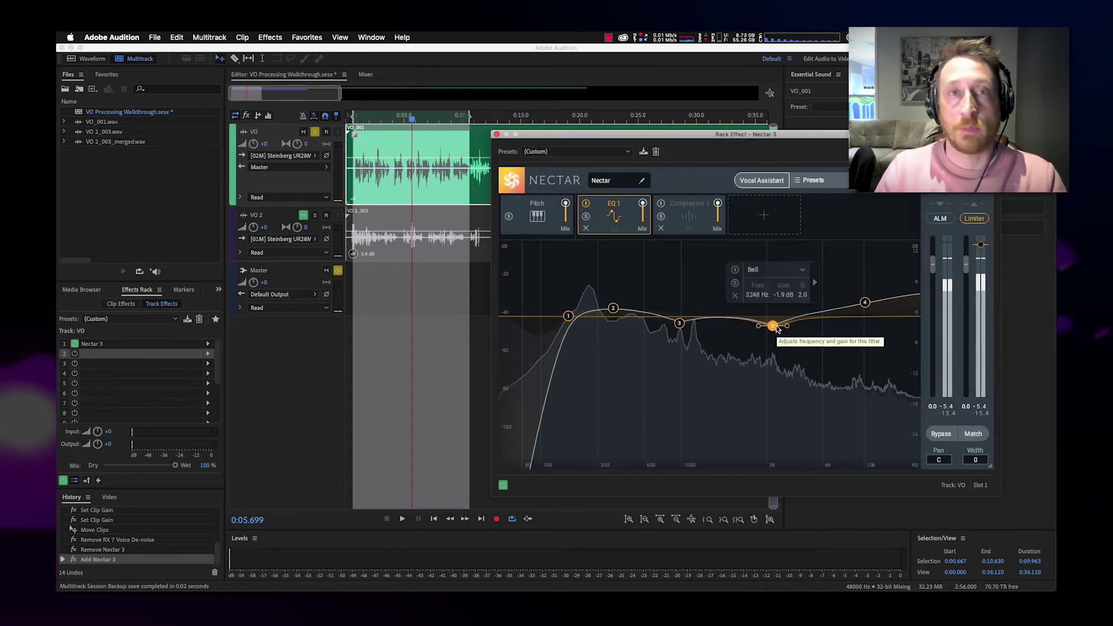
click(866, 303)
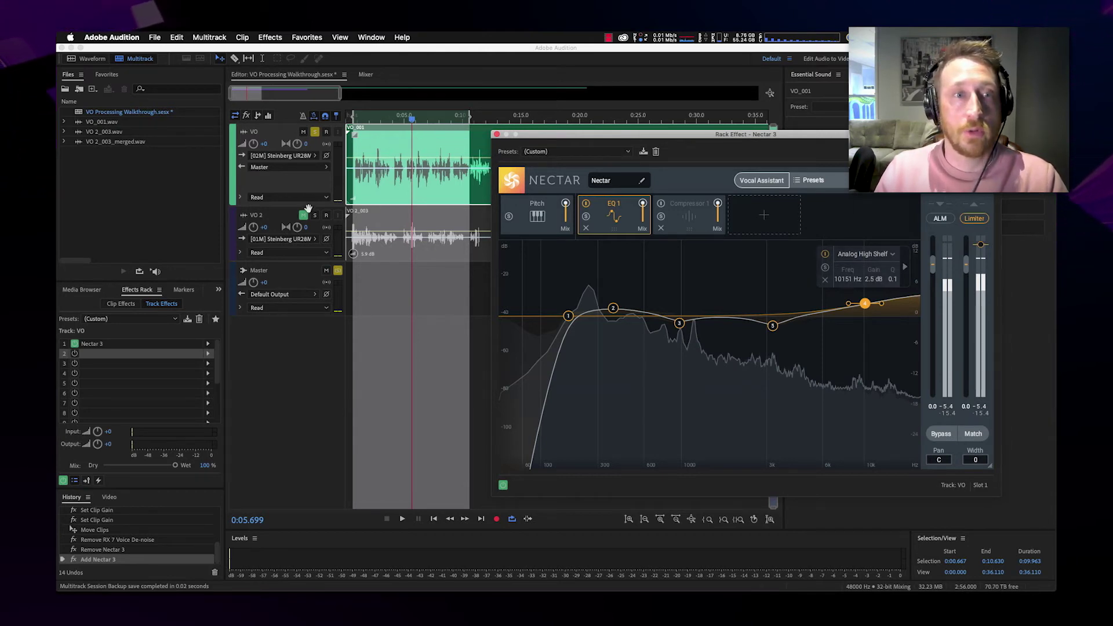
Step: Increase the VO track's height and lower Nectar 3's Limiter ceiling to about -1.1 dB
drag(310, 206, 310, 261)
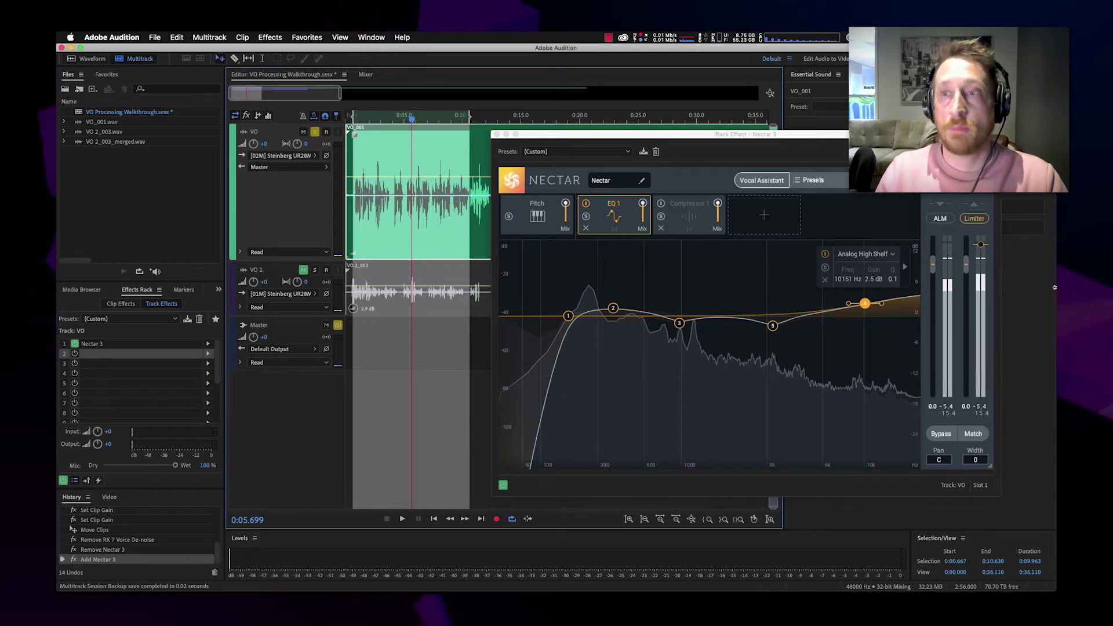
drag(981, 244, 982, 250)
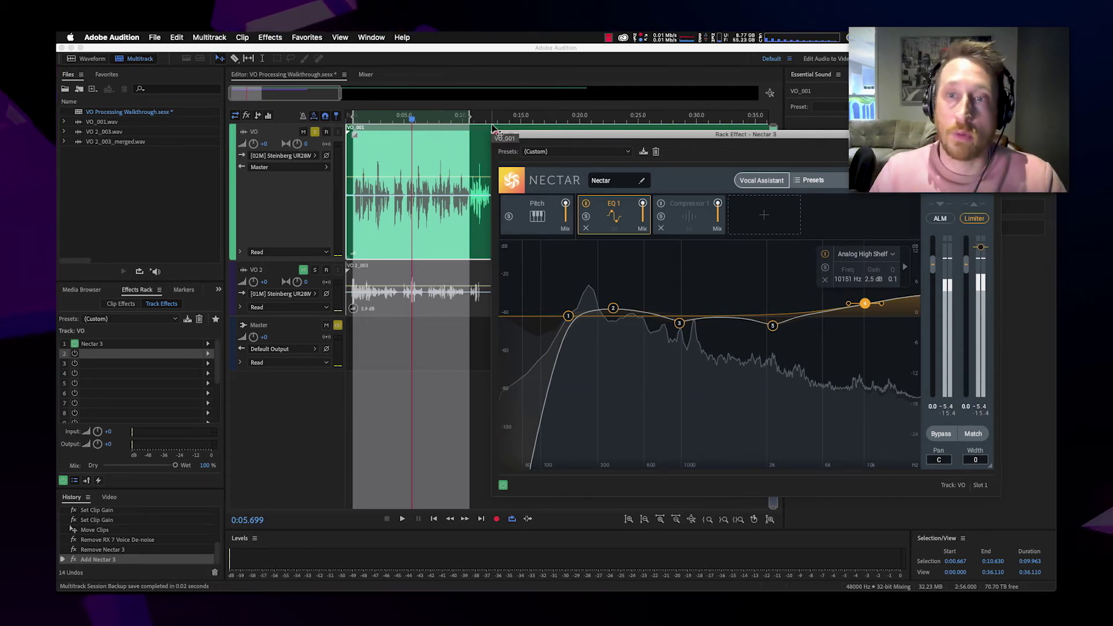
click(974, 218)
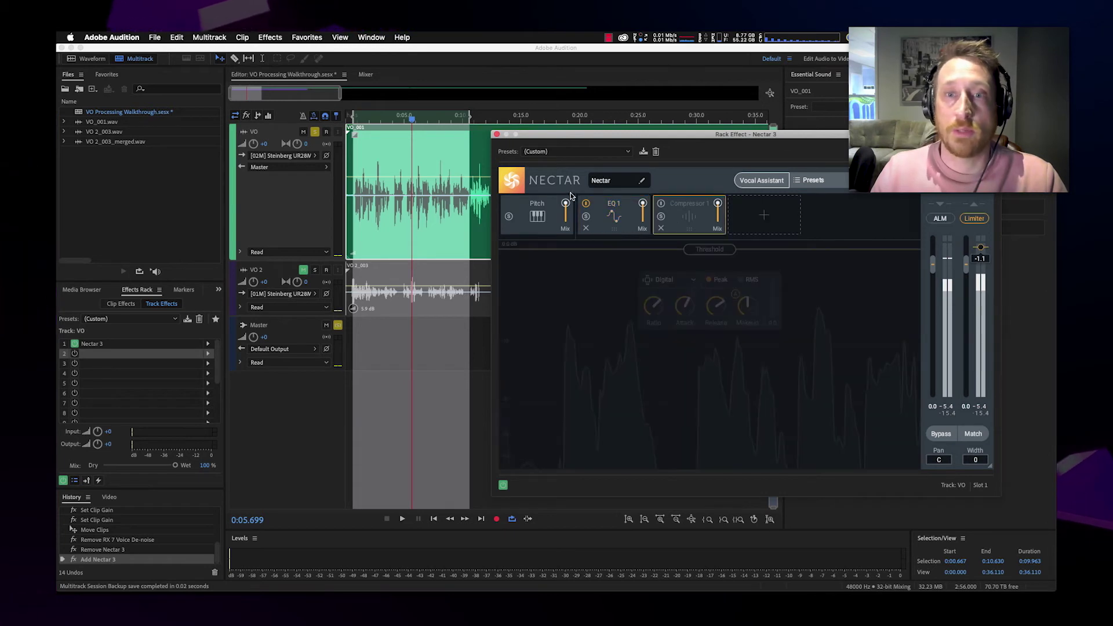
Step: Add a De-esser module between EQ 1 and Compressor 1 in Nectar 3, and move the playhead to about 0:02.4
click(601, 215)
click(689, 217)
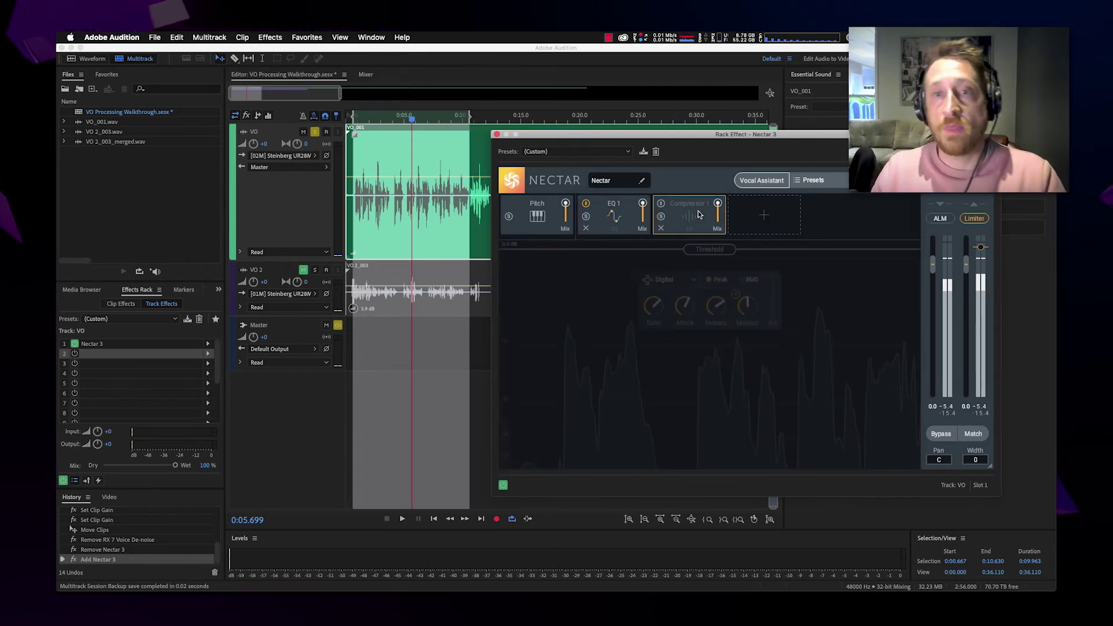
click(748, 228)
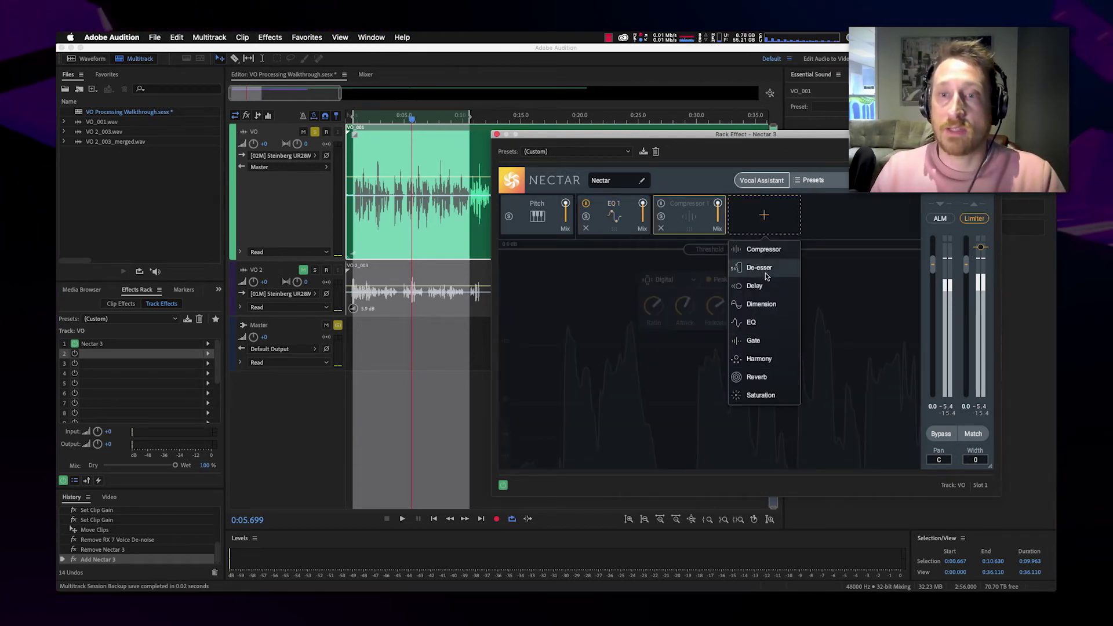
click(760, 267)
drag(774, 229, 703, 220)
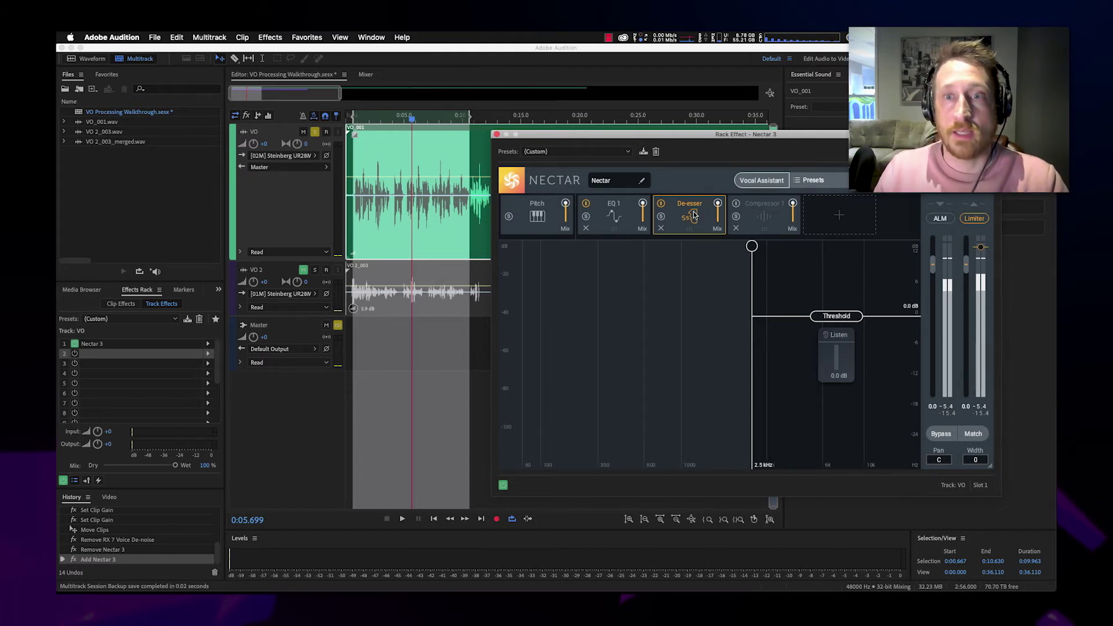
drag(410, 127, 375, 123)
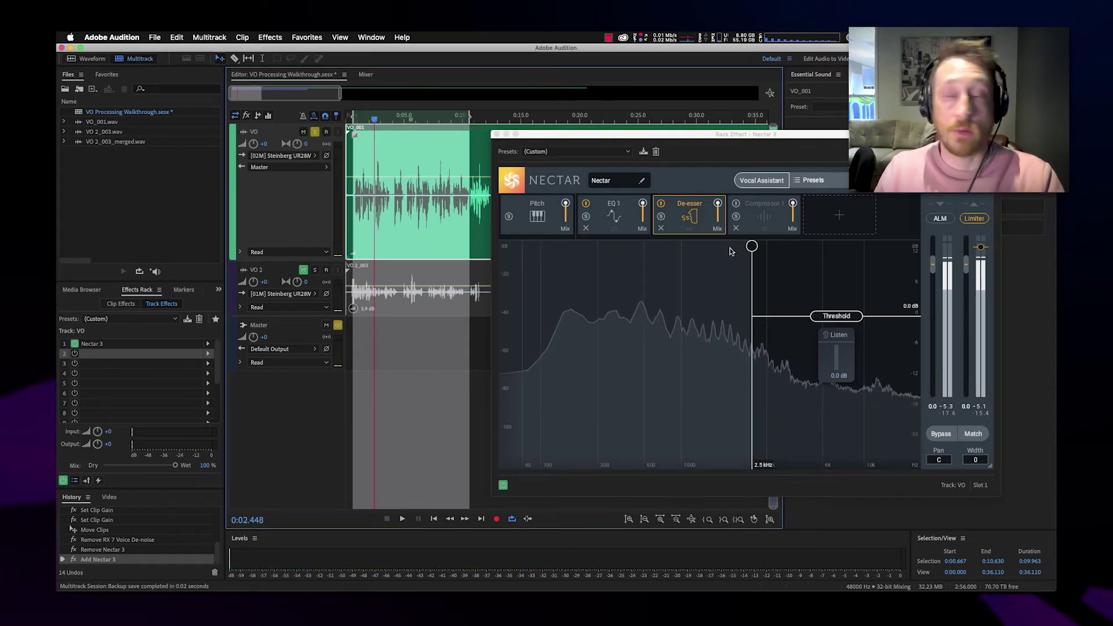
Step: During playback, lower the De-esser threshold to about -10.5 dB and raise its cutoff frequency to 4.4 kHz
click(864, 348)
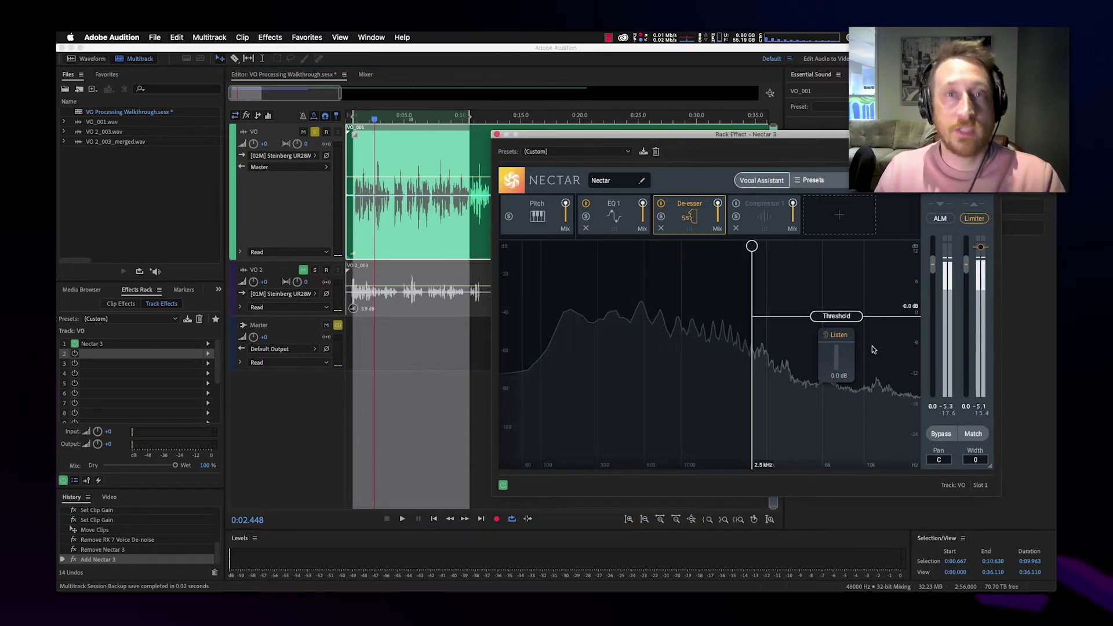
key(space)
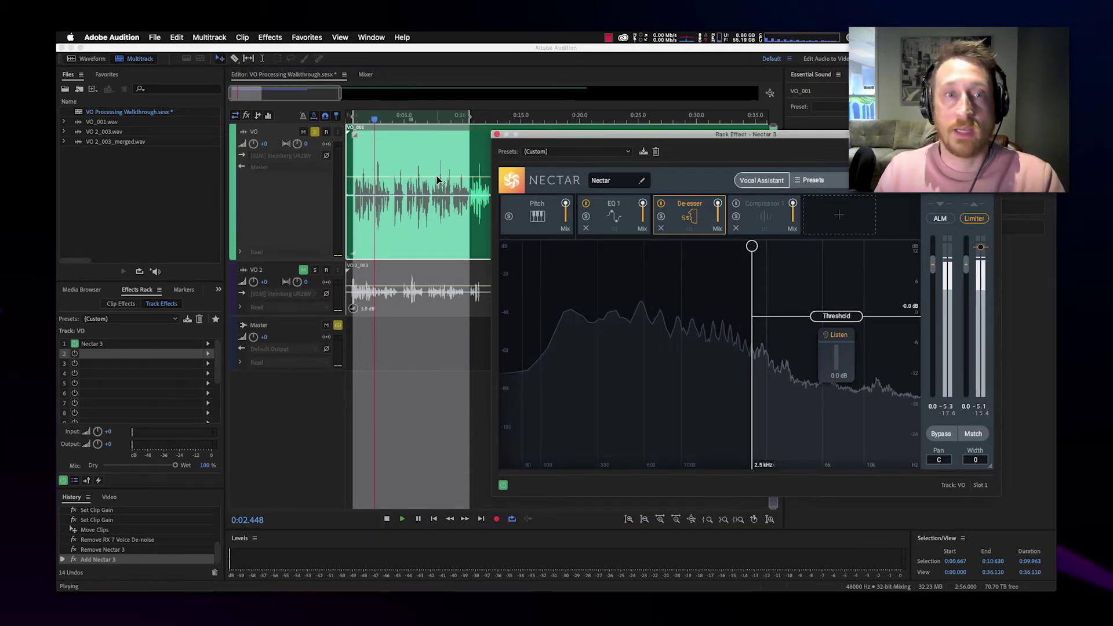
drag(831, 316, 829, 377)
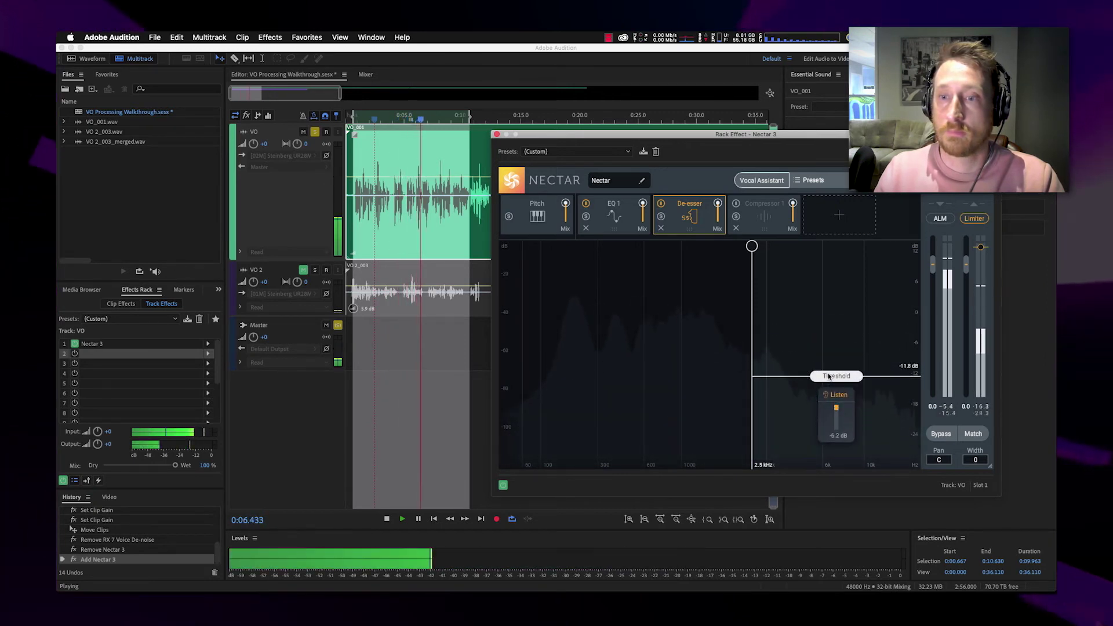
drag(752, 247, 800, 248)
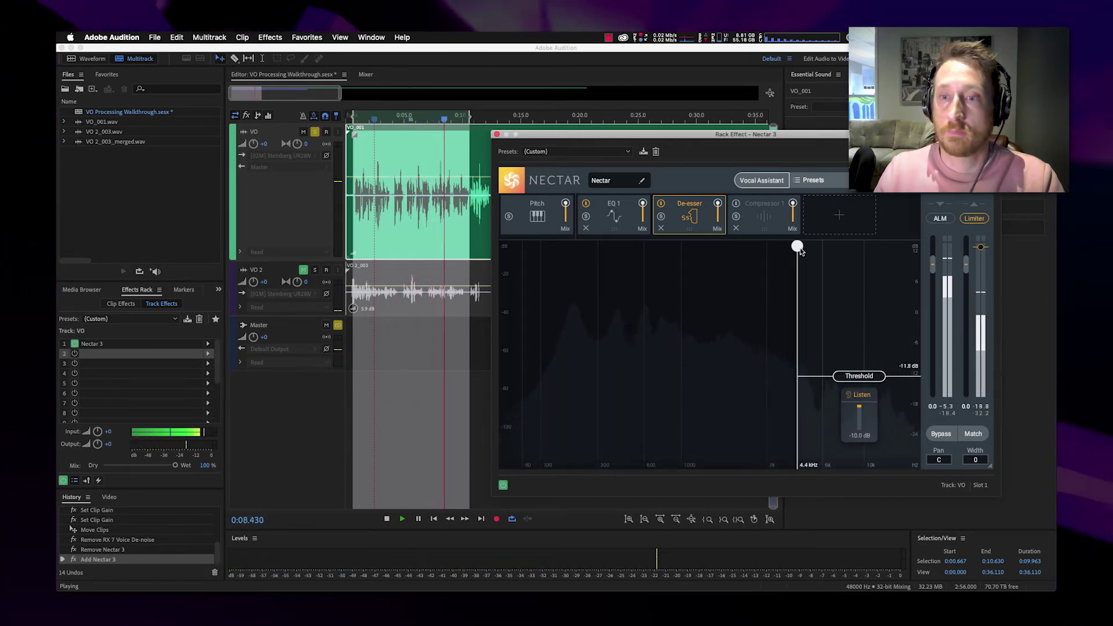
drag(850, 380, 856, 374)
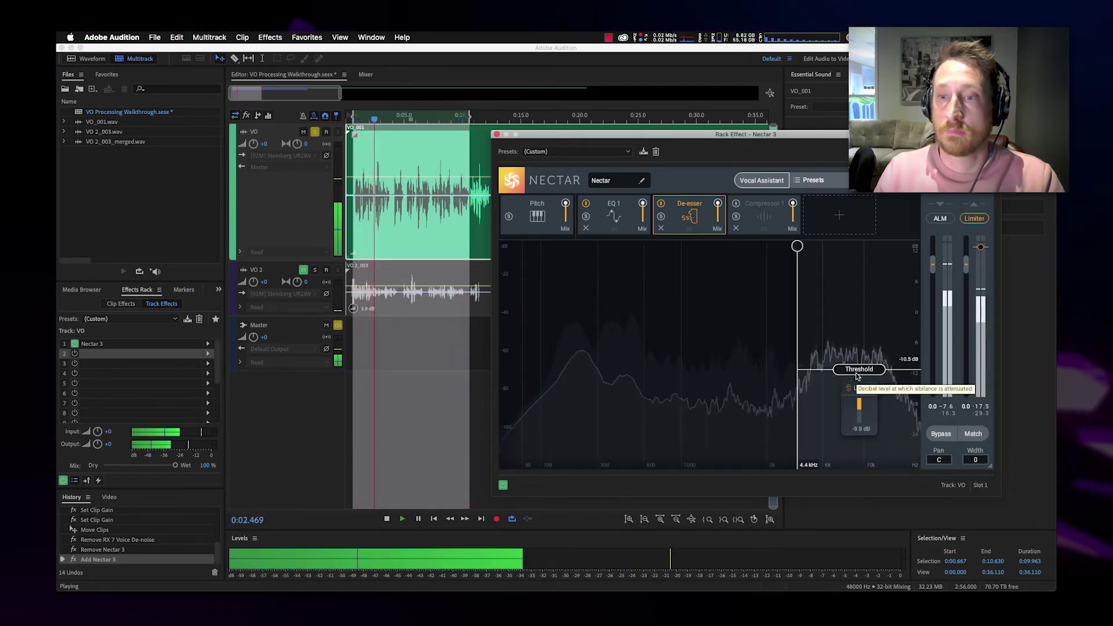
key(space)
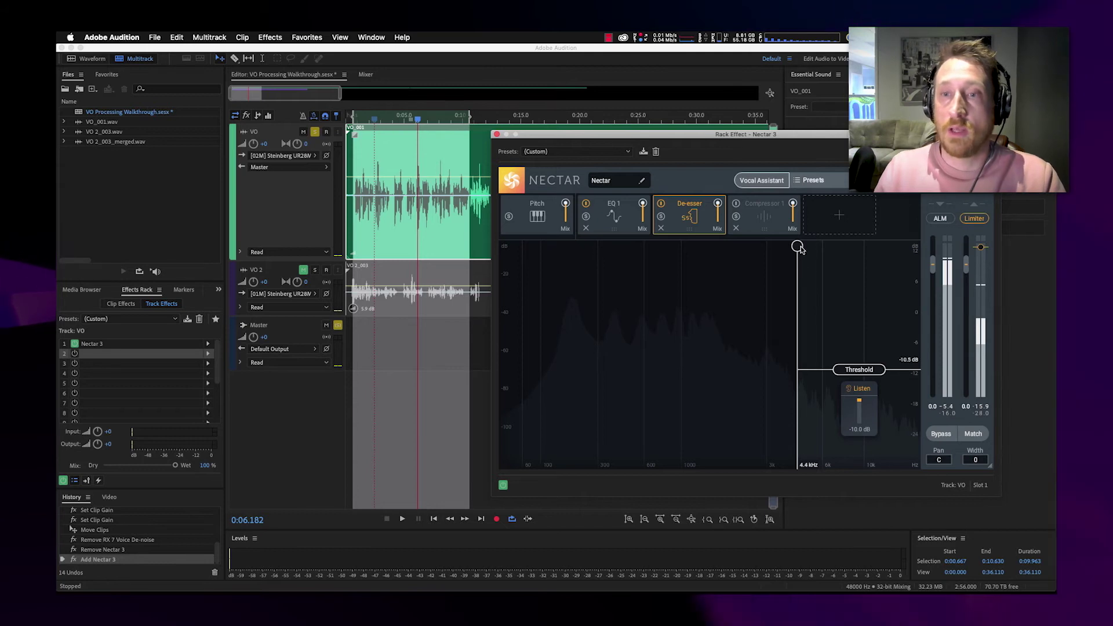
Step: Raise the De-esser cutoff frequency to about 5.0 kHz and audition the VO track with it
mouse_move(797, 246)
mouse_down()
mouse_move(836, 247)
mouse_move(810, 247)
mouse_up()
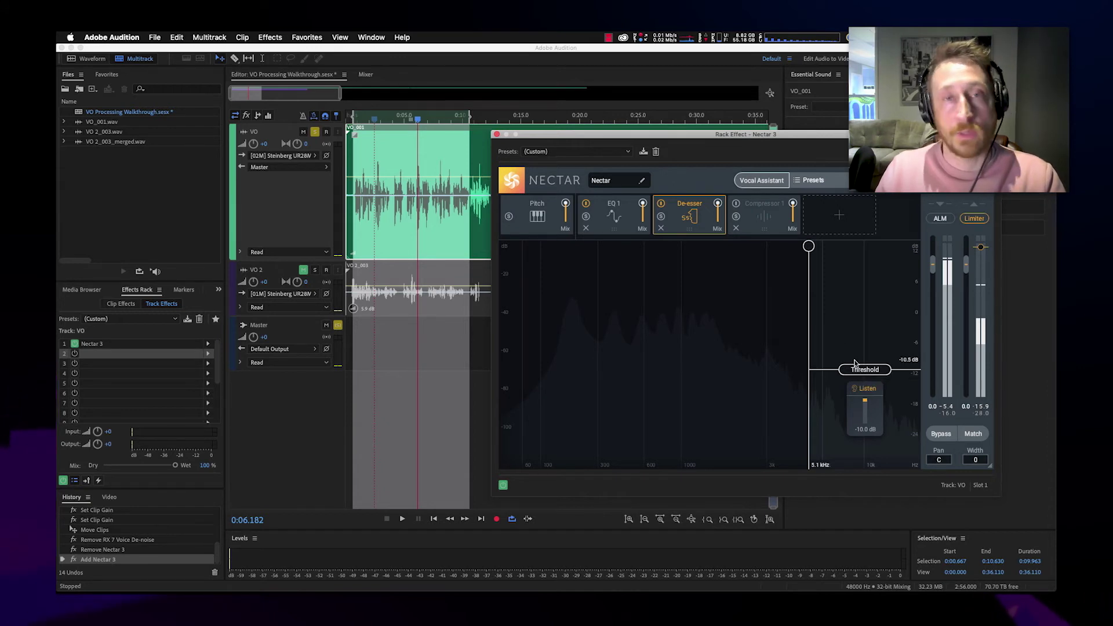
key(space)
drag(809, 245, 808, 277)
key(space)
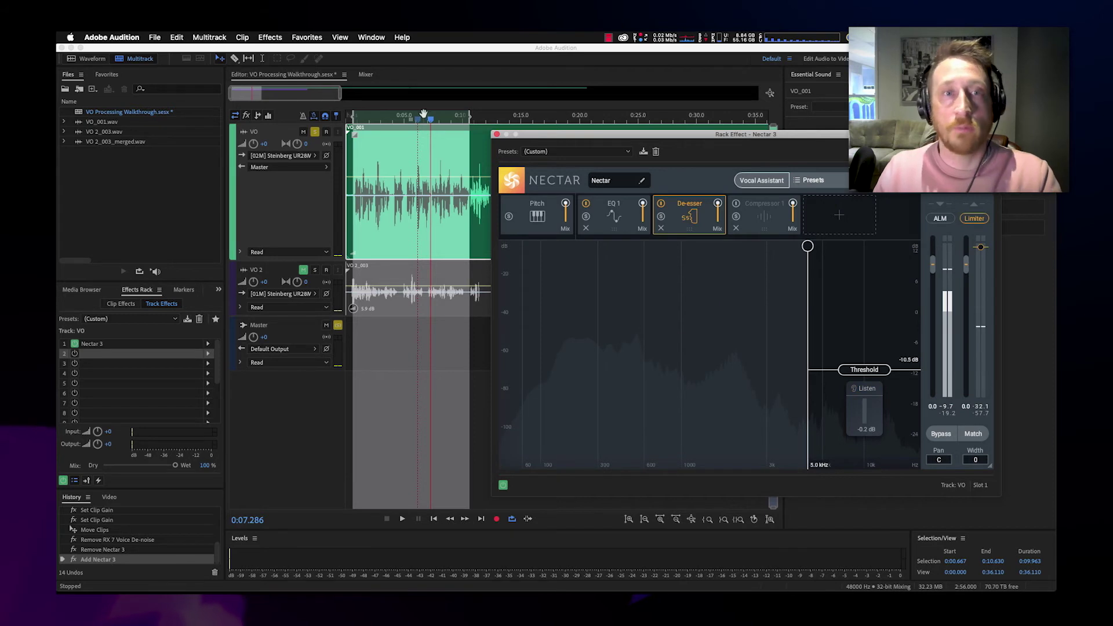
click(377, 124)
key(space)
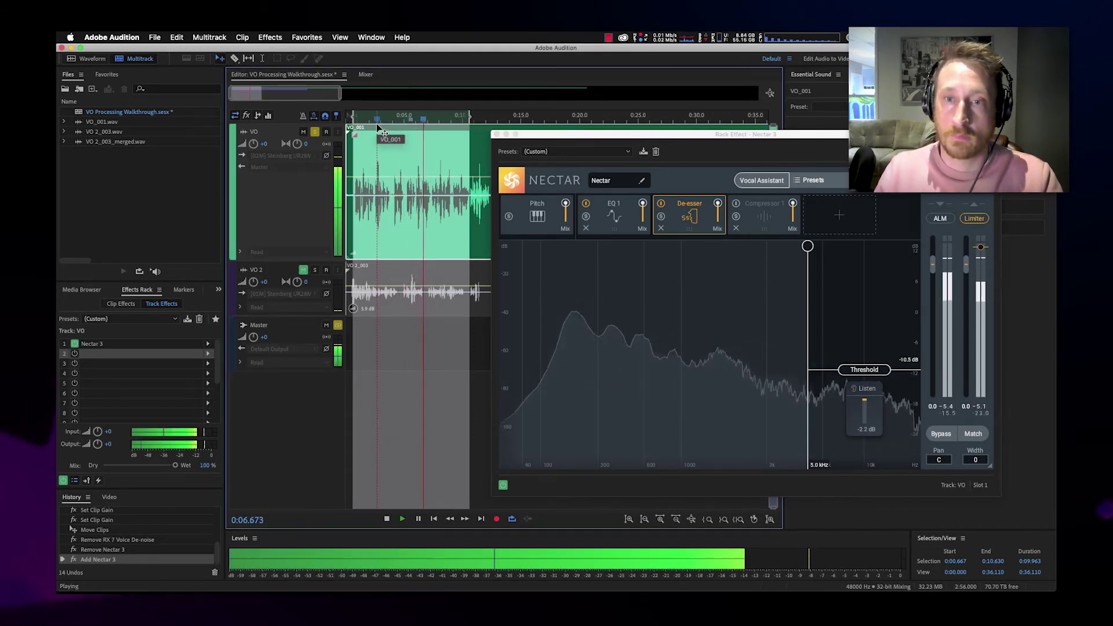
key(space)
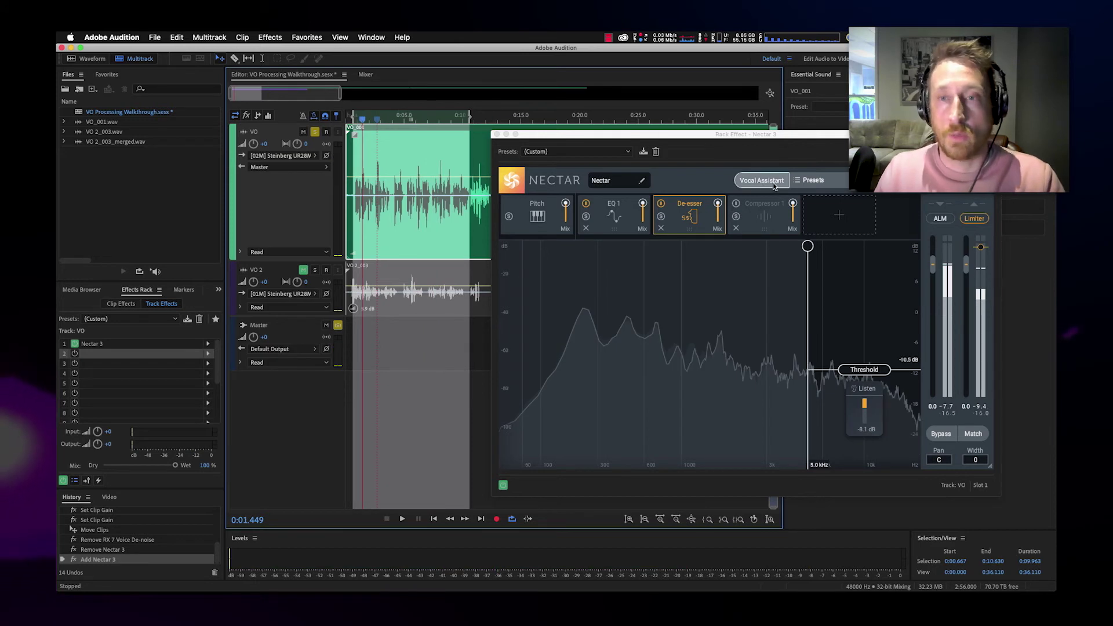
Step: Open Compressor 1 and set its threshold to about -19.3 dB, ratio to 3.34:1 and attack to 18.5 ms
click(752, 216)
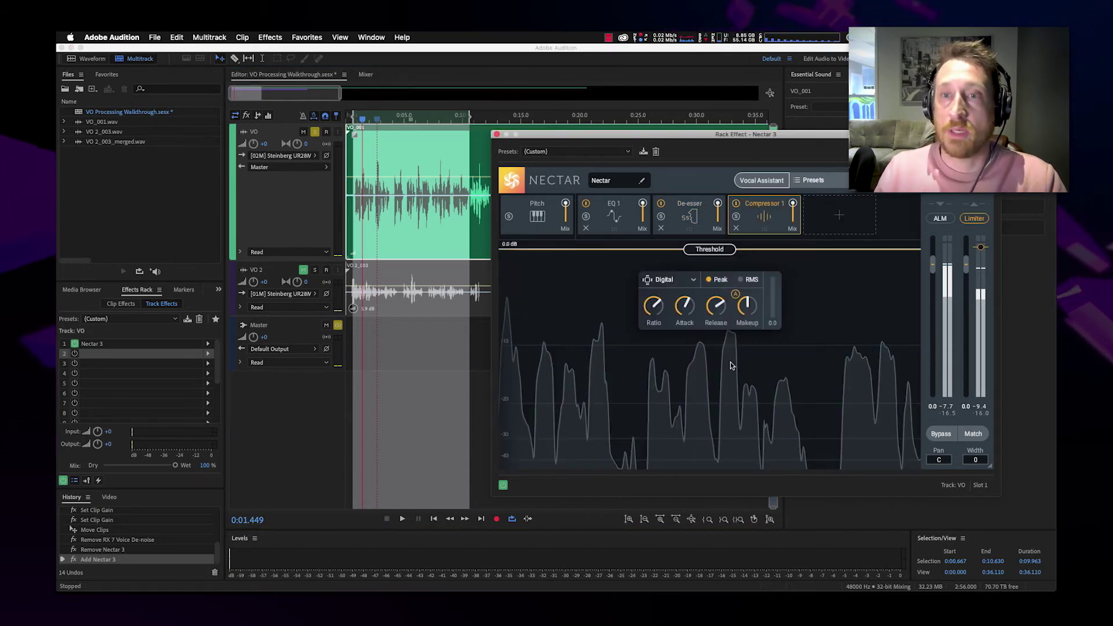
drag(710, 250, 696, 384)
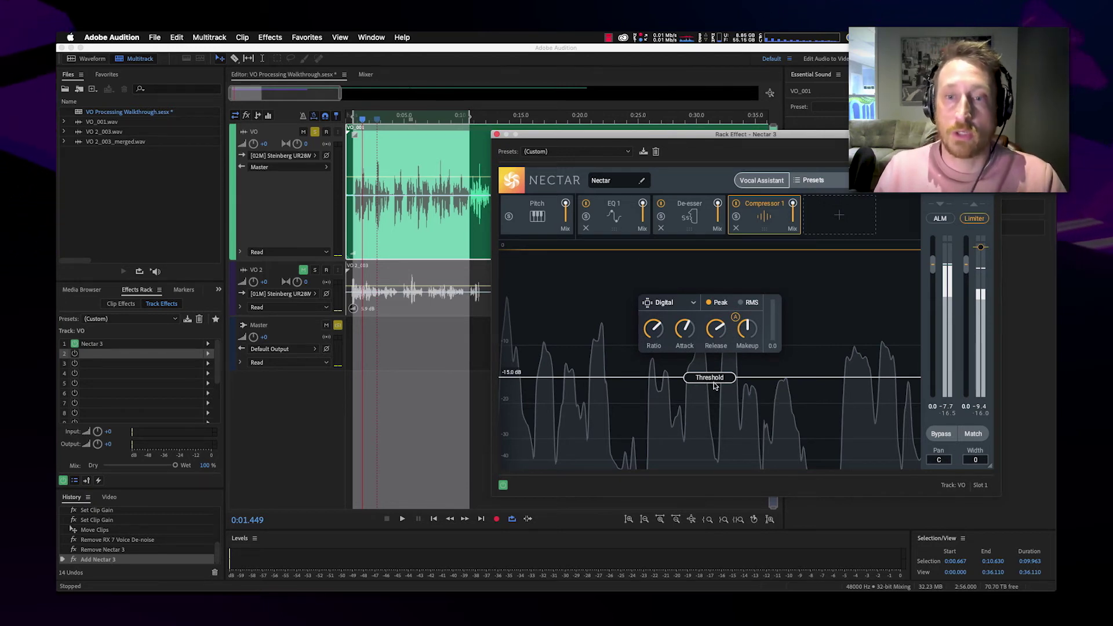
mouse_move(715, 387)
mouse_down()
mouse_move(708, 421)
mouse_move(709, 378)
mouse_move(712, 401)
mouse_up()
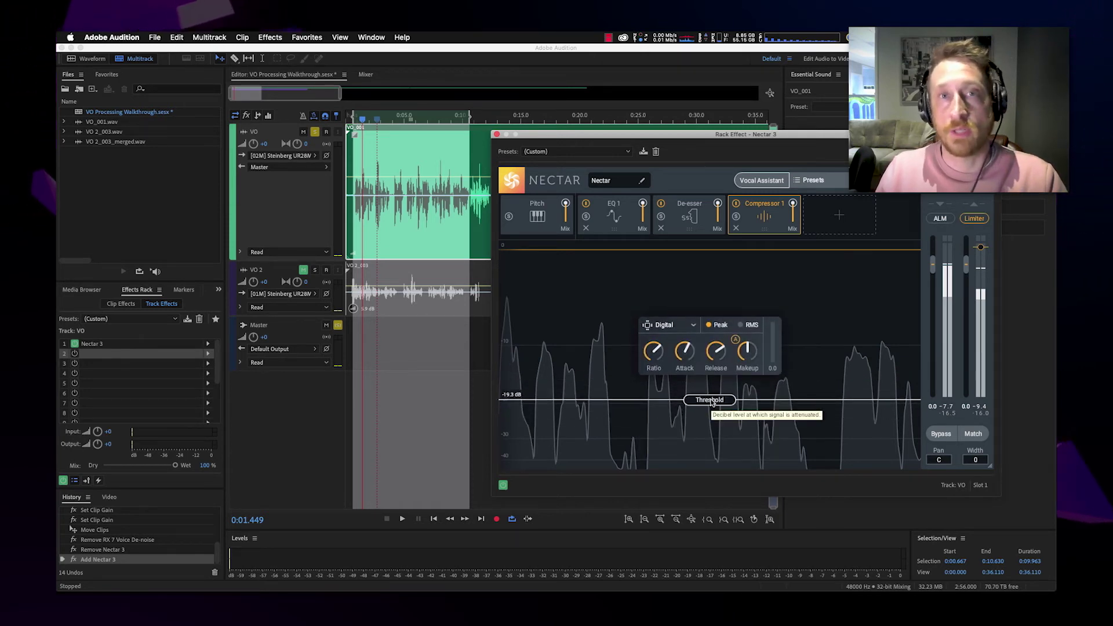
mouse_move(655, 360)
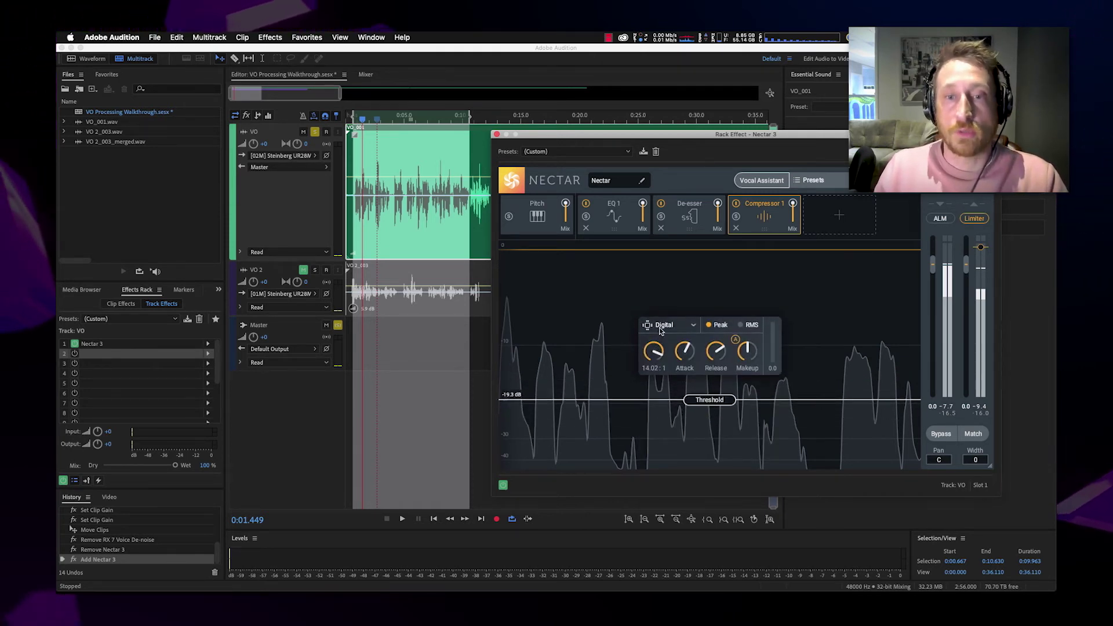
drag(655, 360, 656, 392)
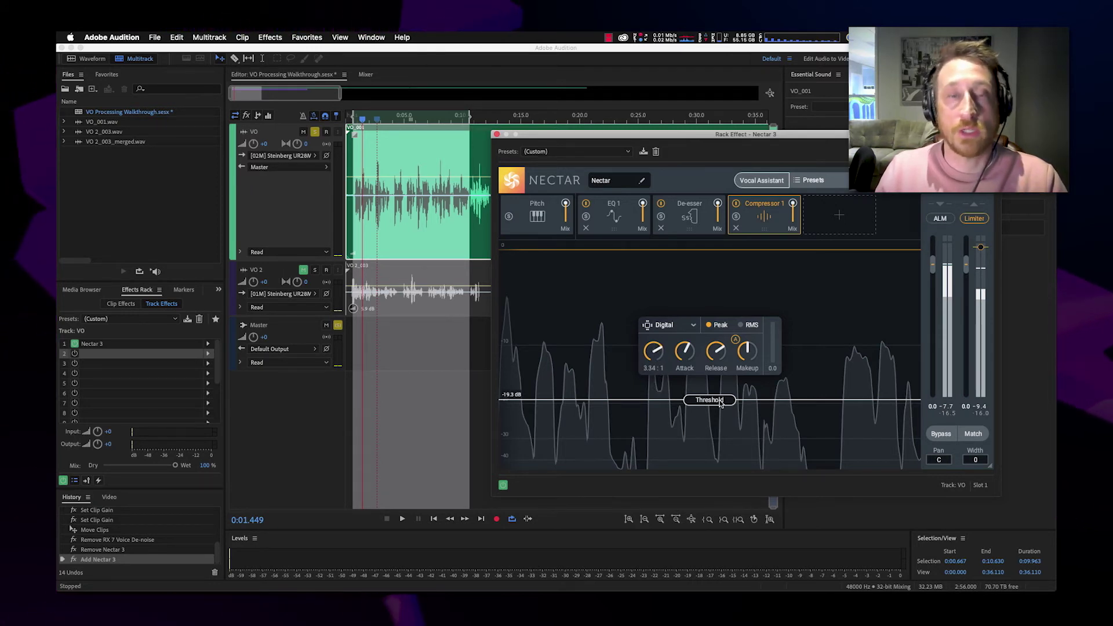
drag(685, 351, 680, 422)
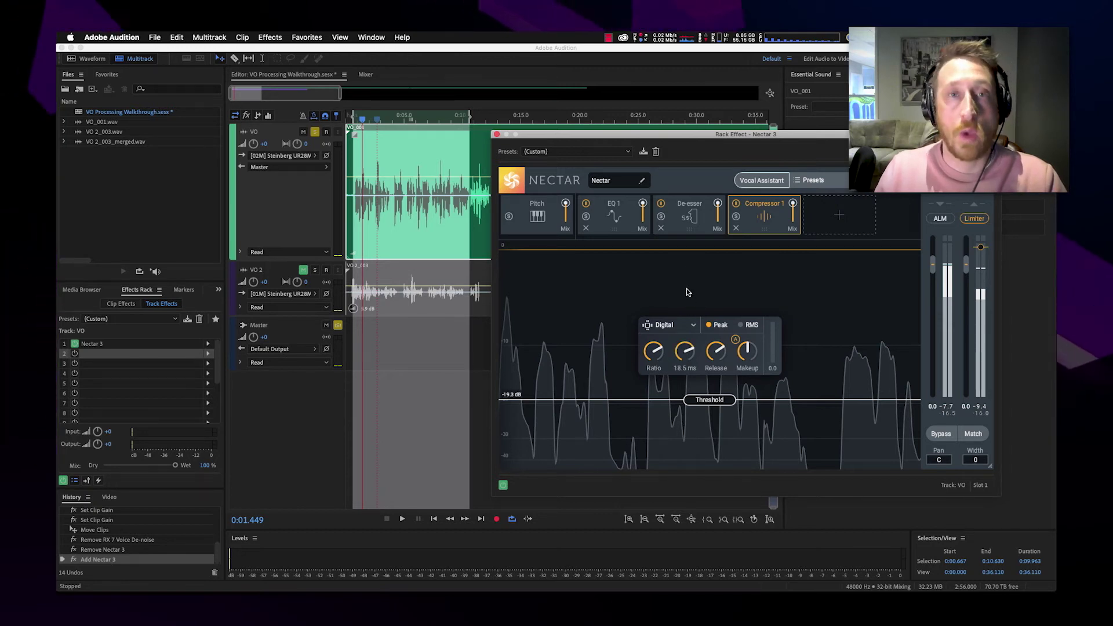
scroll(694, 362, up, 5)
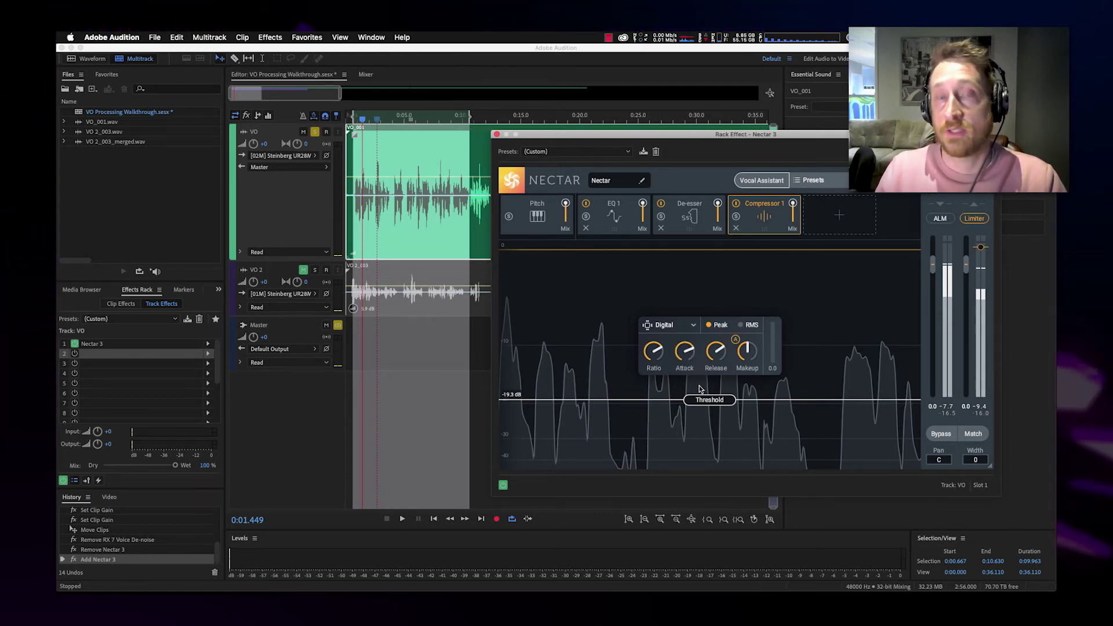
scroll(717, 350, down, 2)
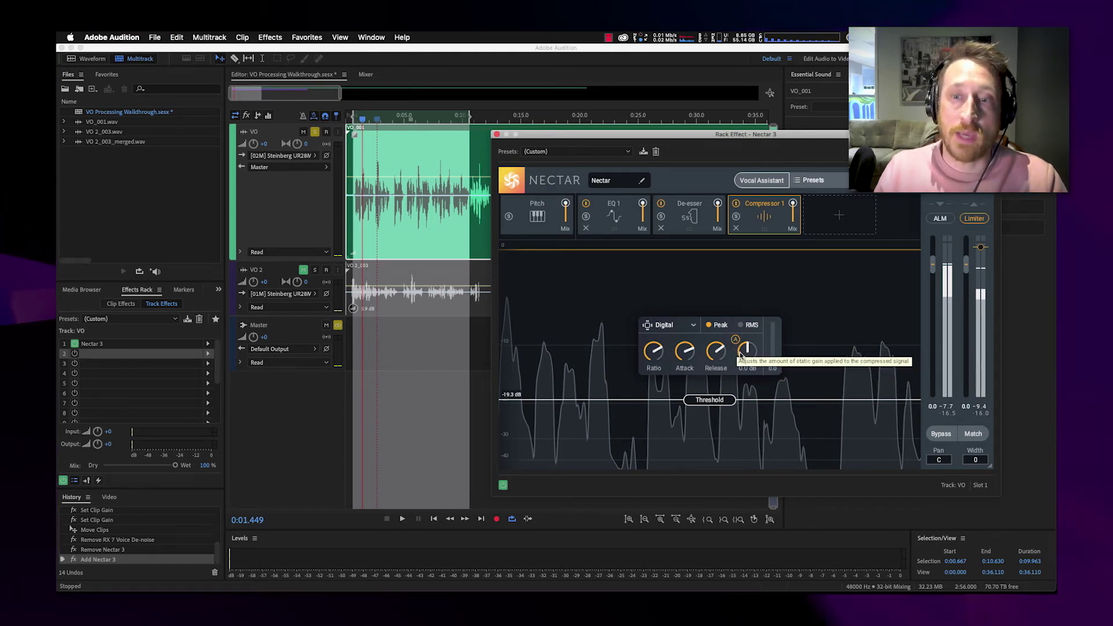
Step: Readjust Compressor 1 to a ratio of about 4.23:1, an attack of 9.0 ms and a threshold of about -18.0 dB
mouse_move(747, 374)
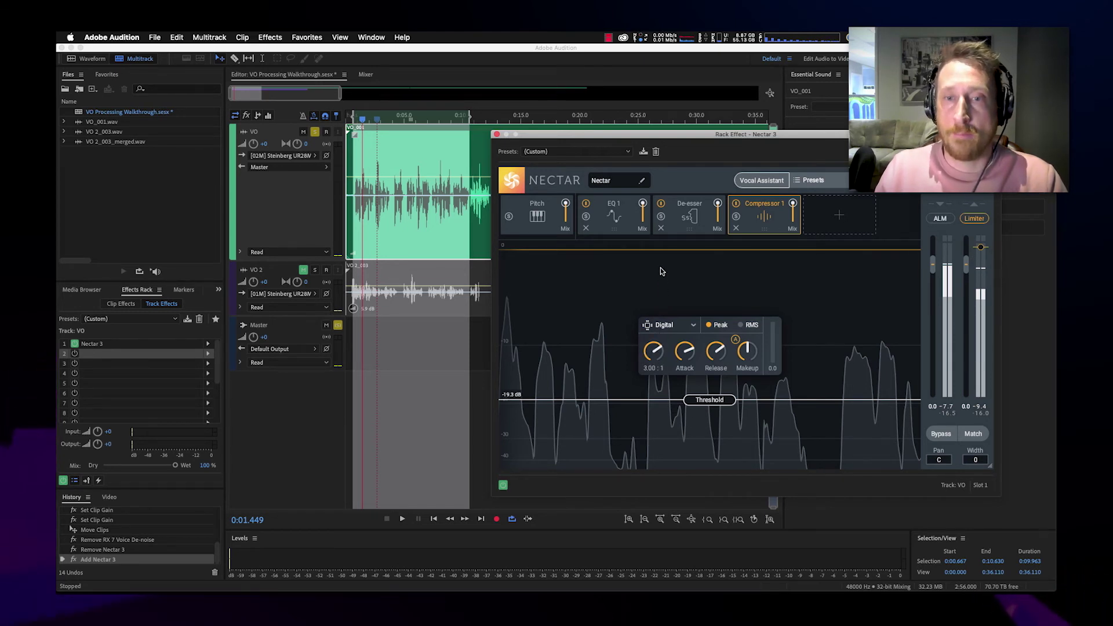
drag(661, 268, 666, 241)
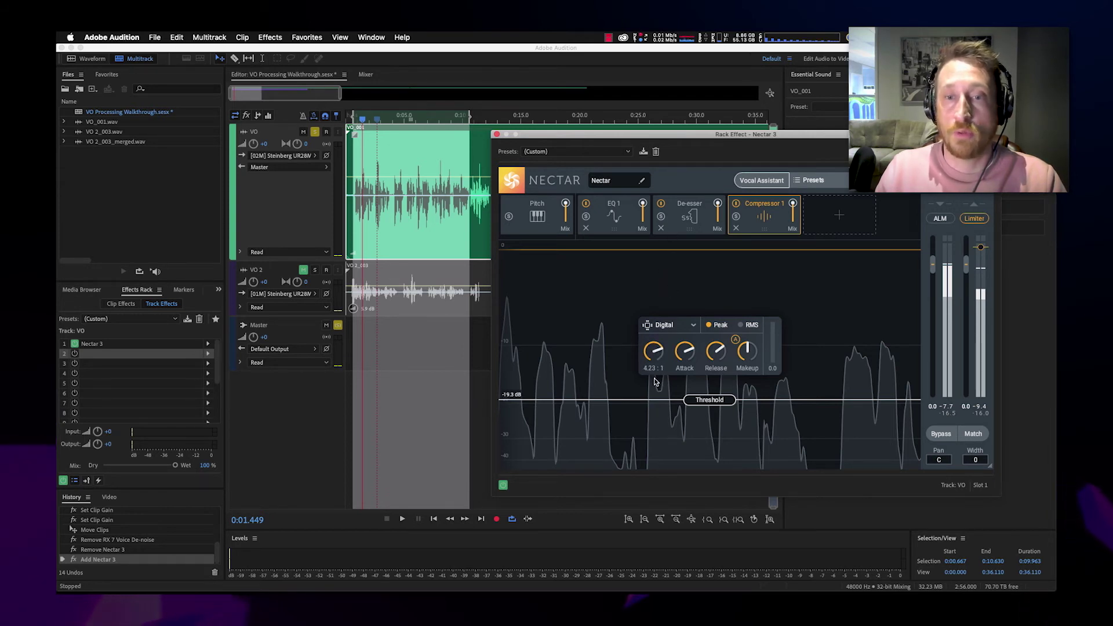
drag(709, 400, 713, 397)
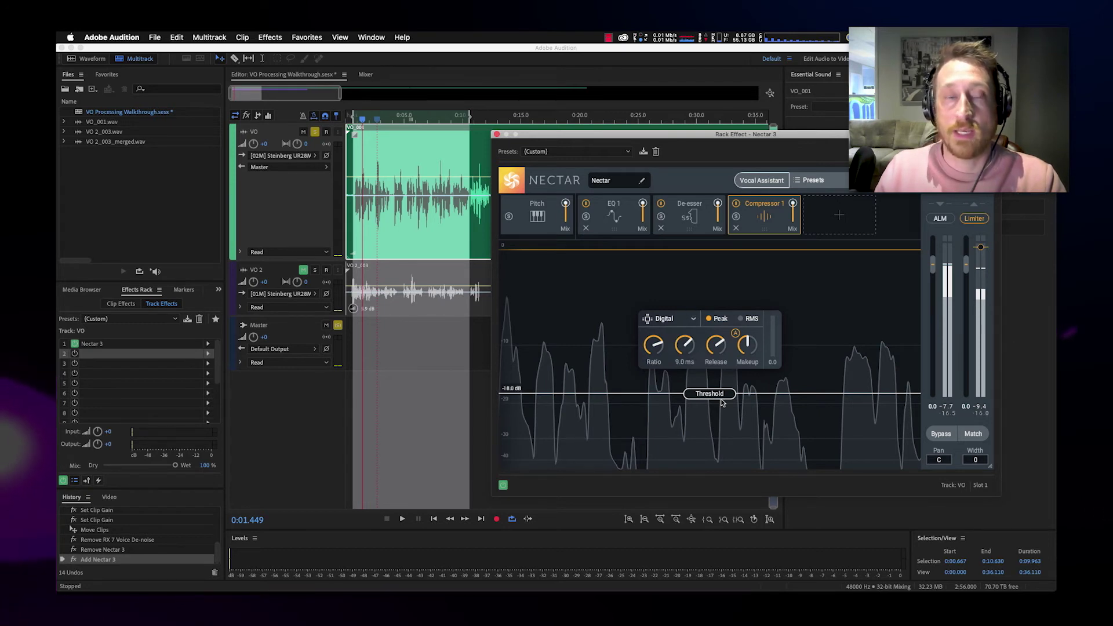
Step: Raise the Compressor 1 threshold to about -16.4 dB while playing back the selection
key(space)
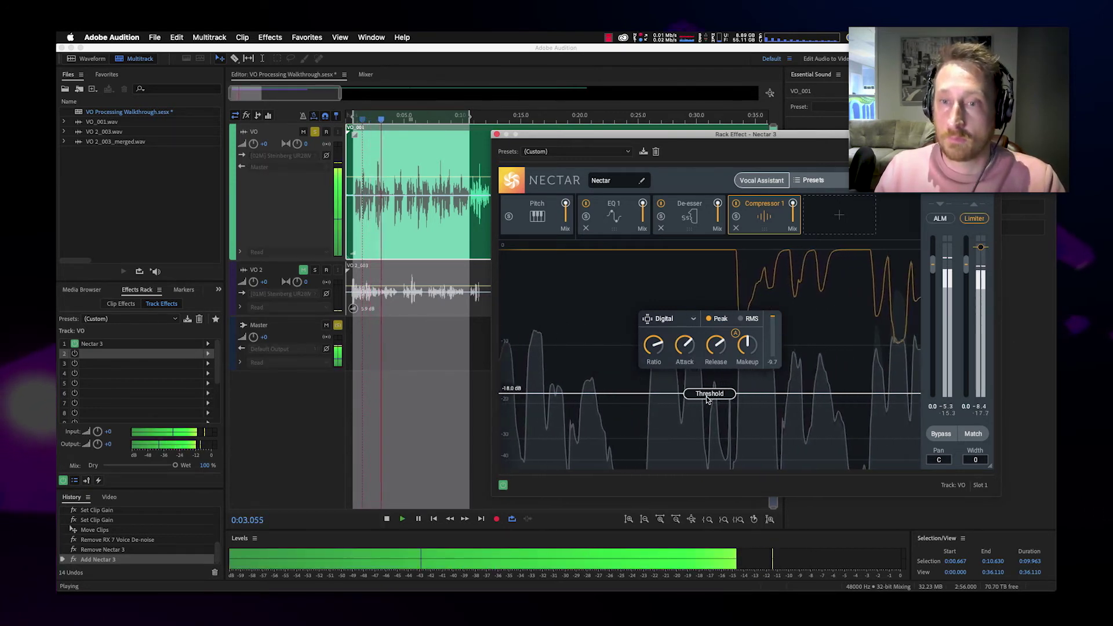
drag(707, 400, 709, 384)
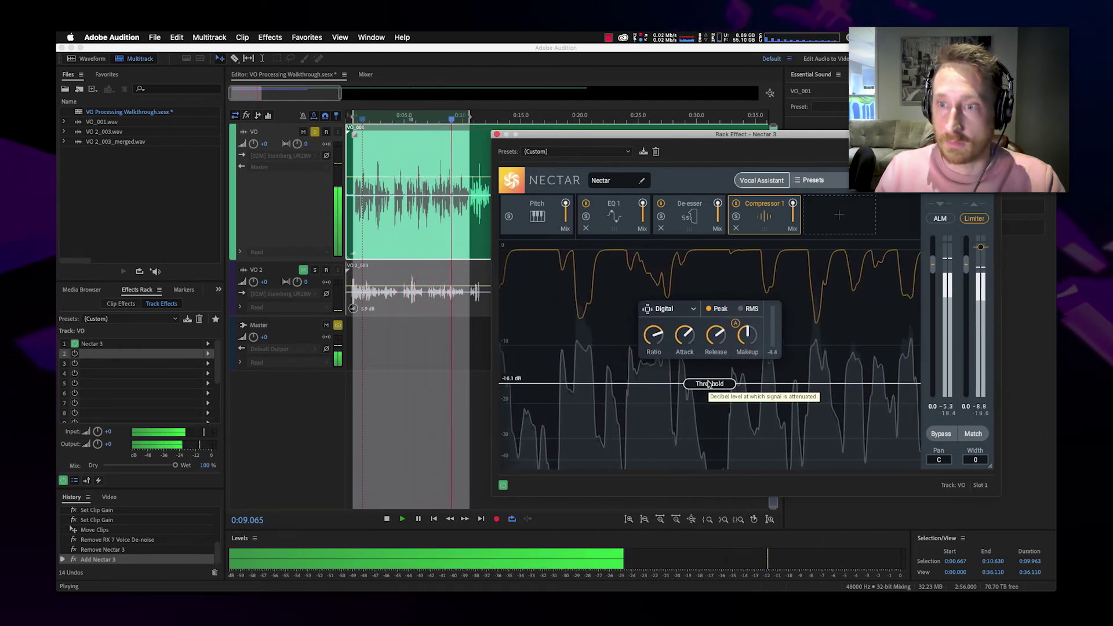
drag(710, 384, 714, 388)
key(space)
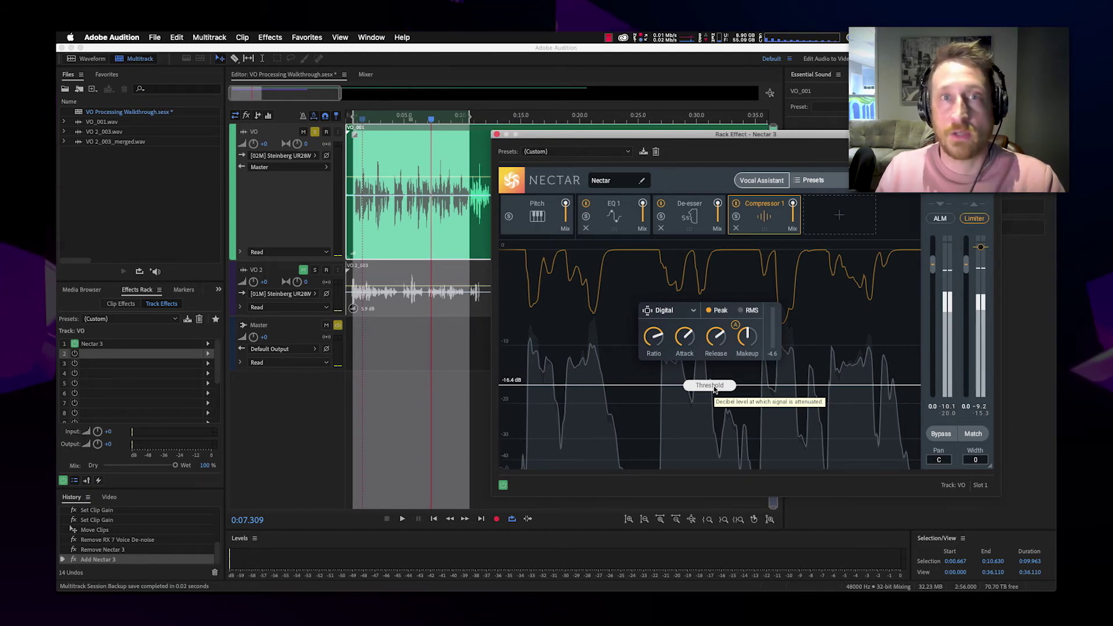
Step: Audition extreme compression with the threshold lowered to about -28.5 dB and the ratio raised to 50:1
drag(714, 391, 712, 435)
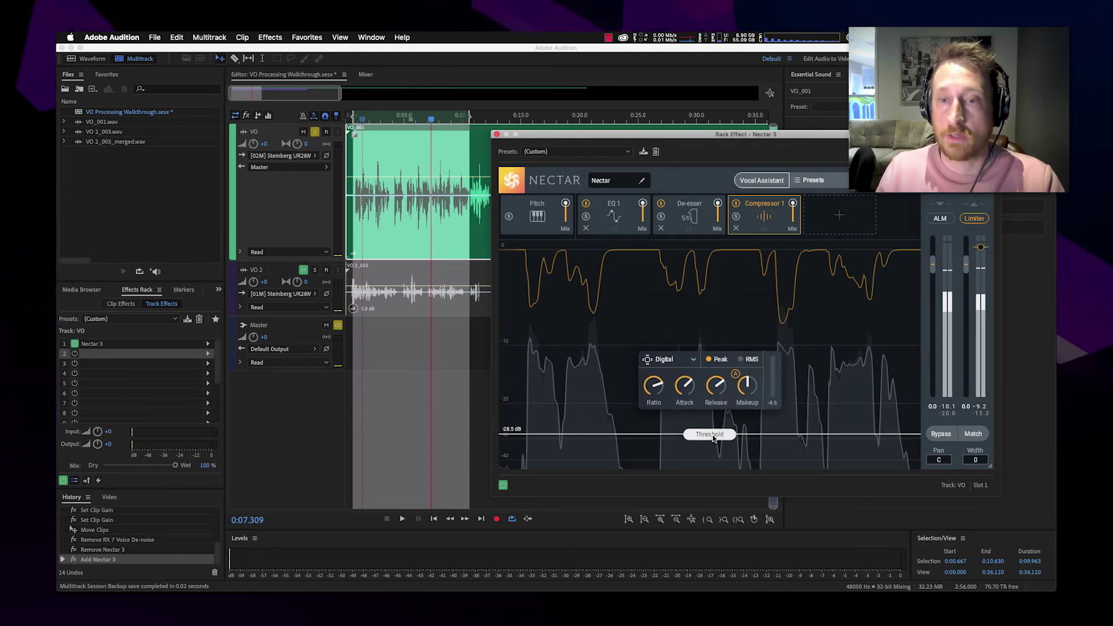
key(space)
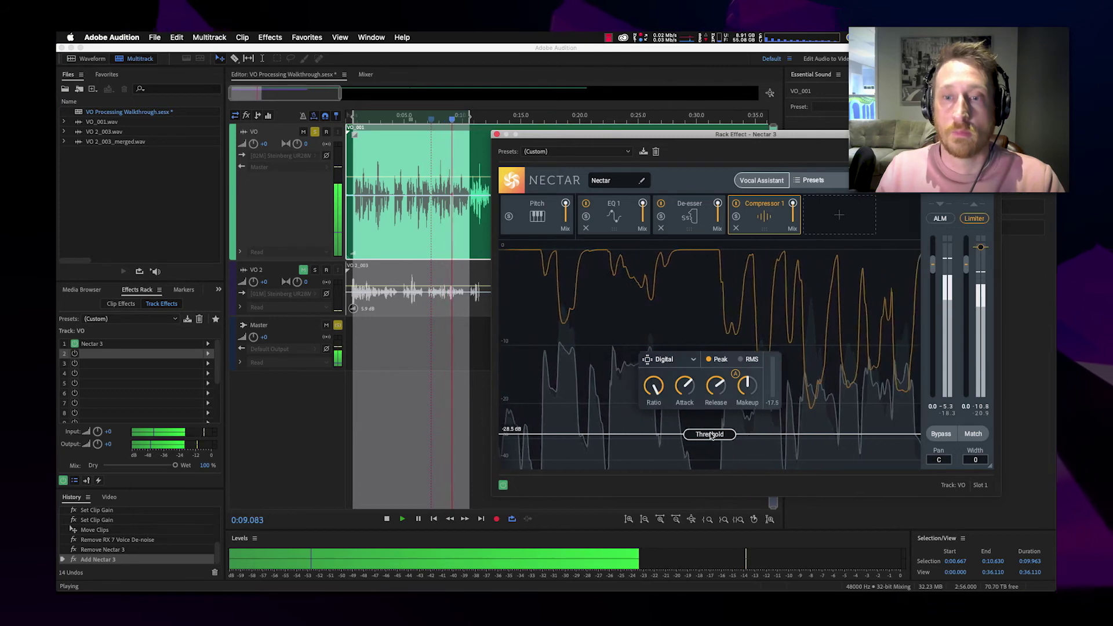
mouse_move(707, 441)
mouse_down()
mouse_move(707, 459)
mouse_move(709, 442)
mouse_up()
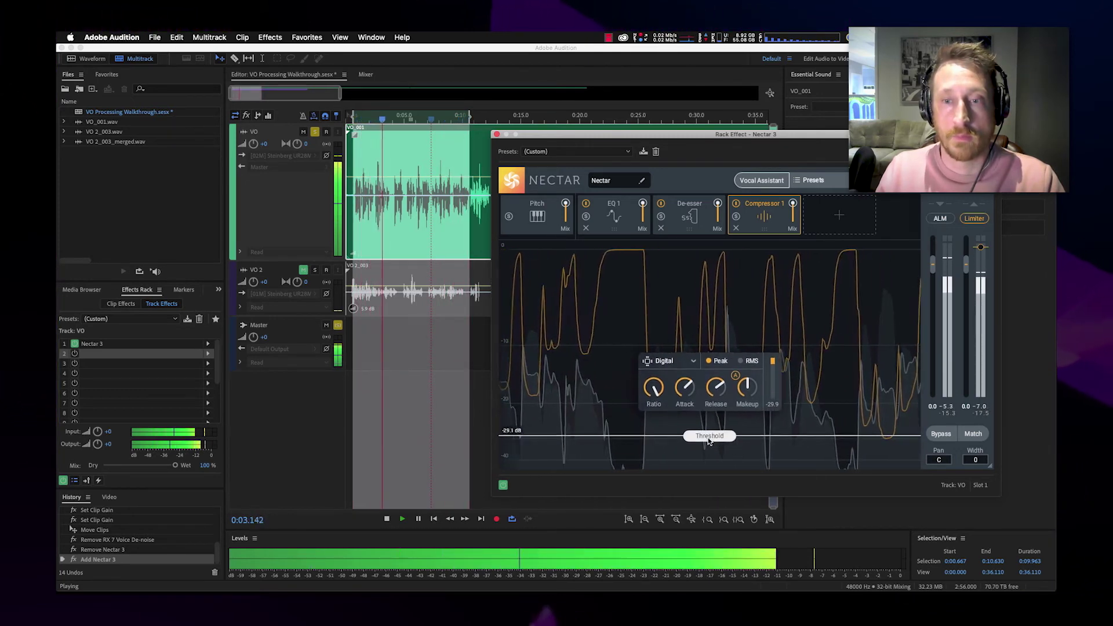
mouse_move(654, 394)
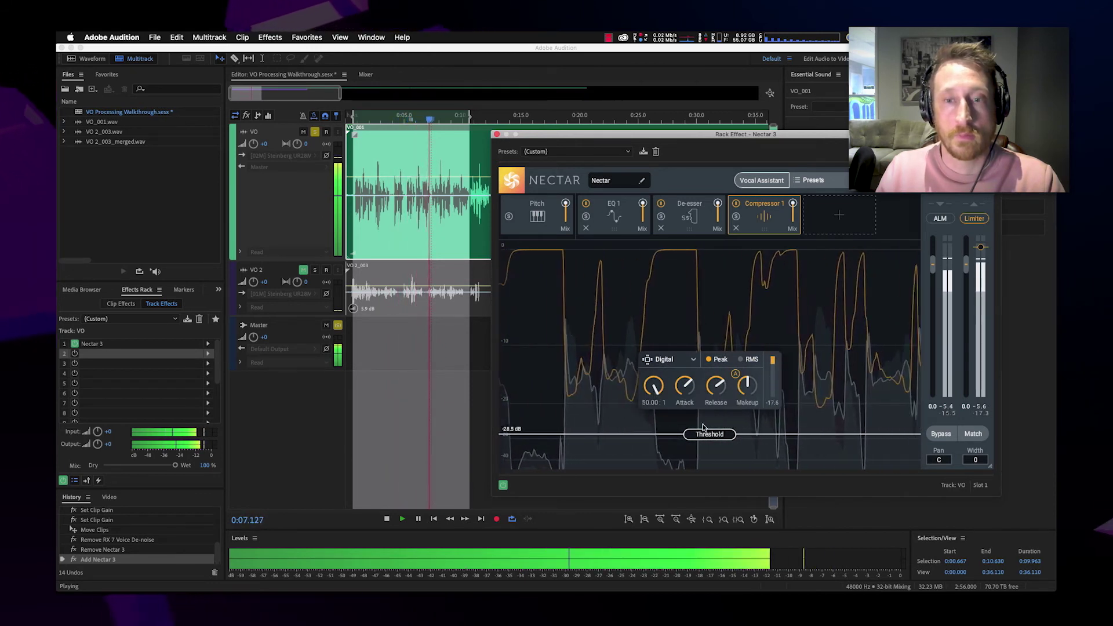
key(space)
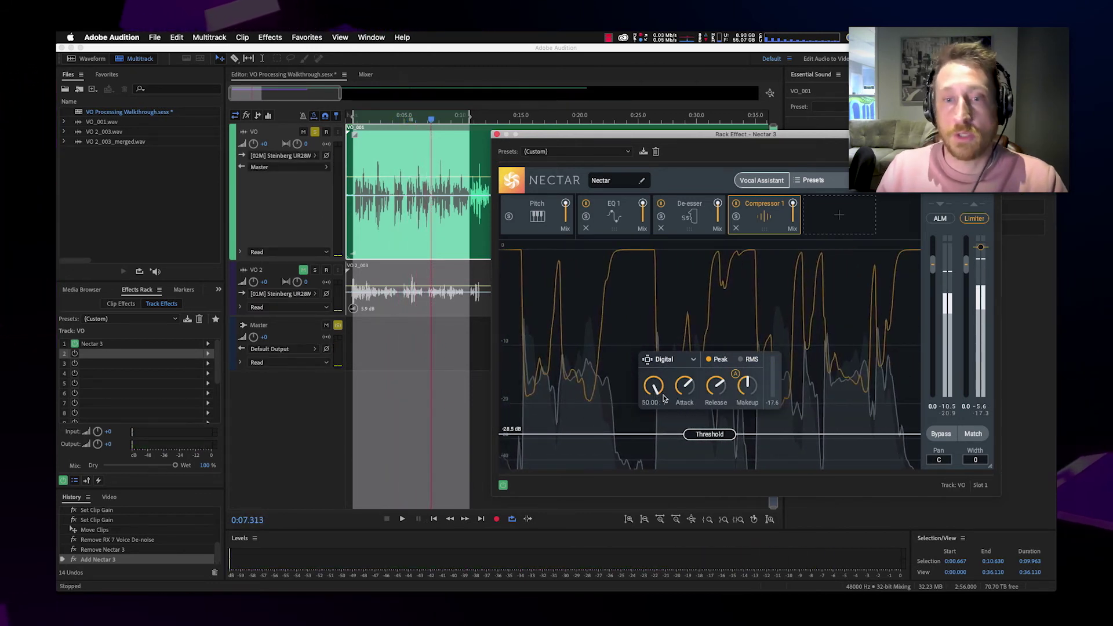
Step: Bring Compressor 1 back to a moderate ratio, set its threshold to about -16.6 dB and audition the result
drag(658, 449, 716, 395)
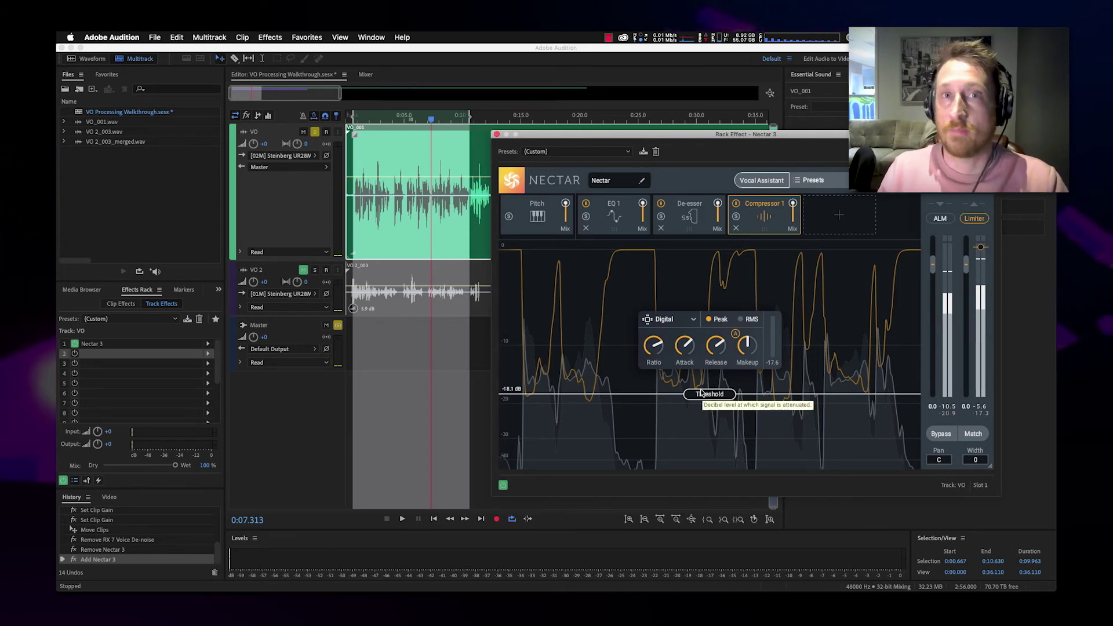
drag(711, 397, 717, 387)
key(space)
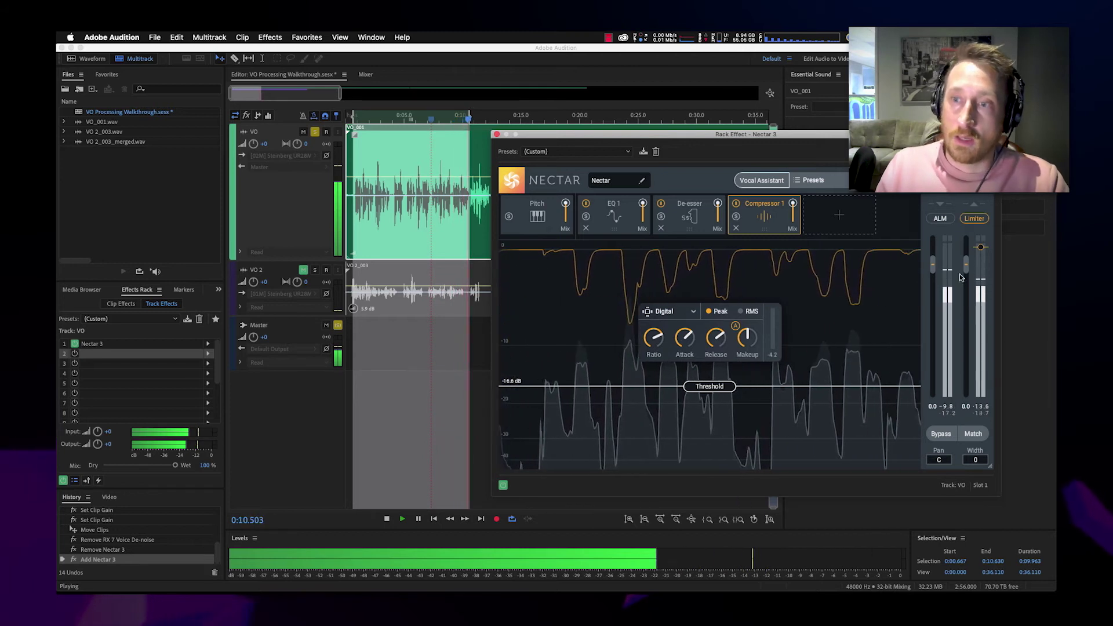
key(space)
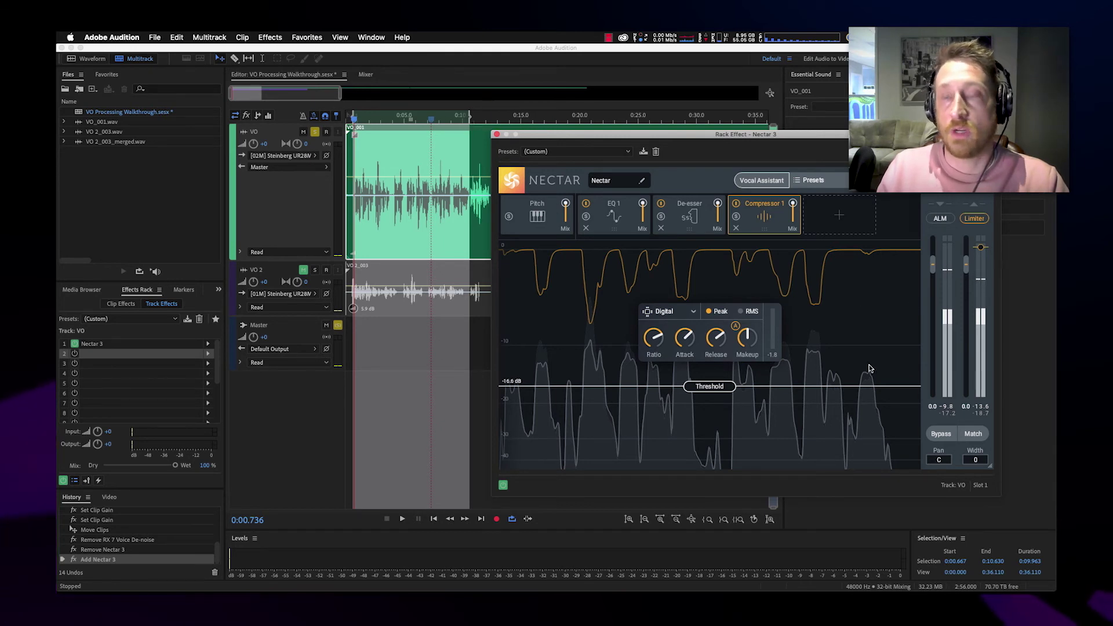
Step: Adjust the time selection to run from 0:00.667 to 0:09.963 and play briefly from about 0:03
drag(413, 117, 405, 118)
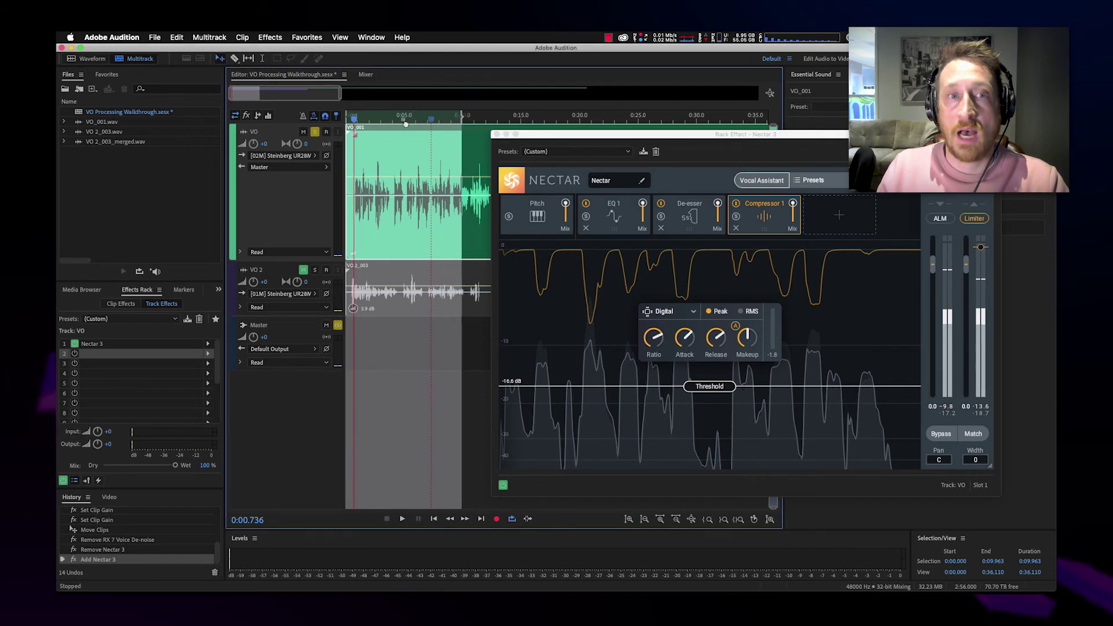
click(383, 120)
key(space)
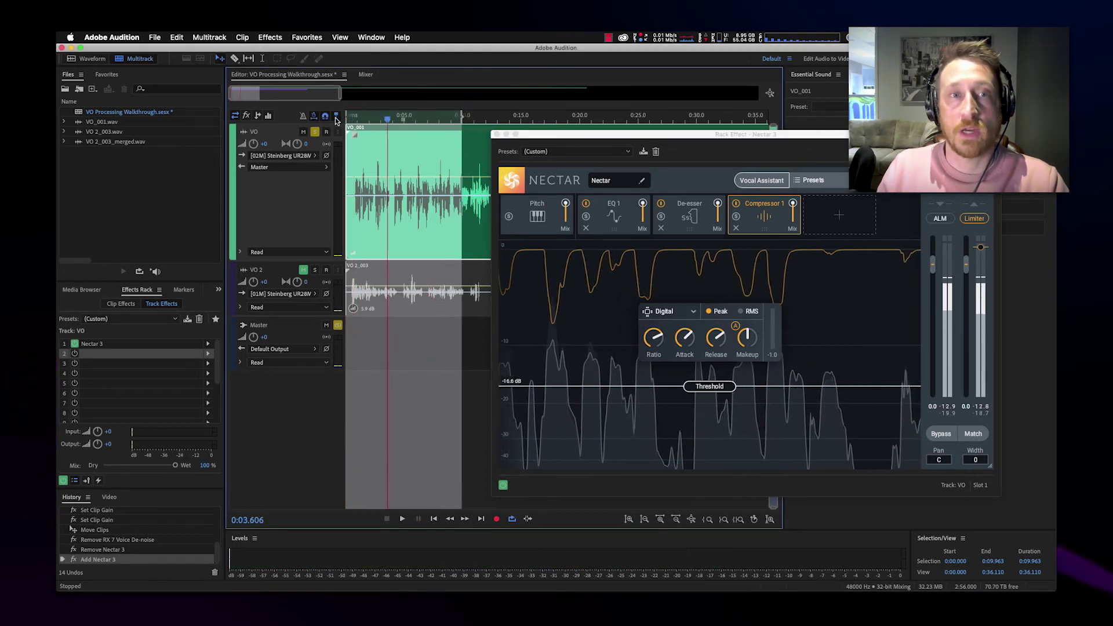
drag(346, 115, 353, 116)
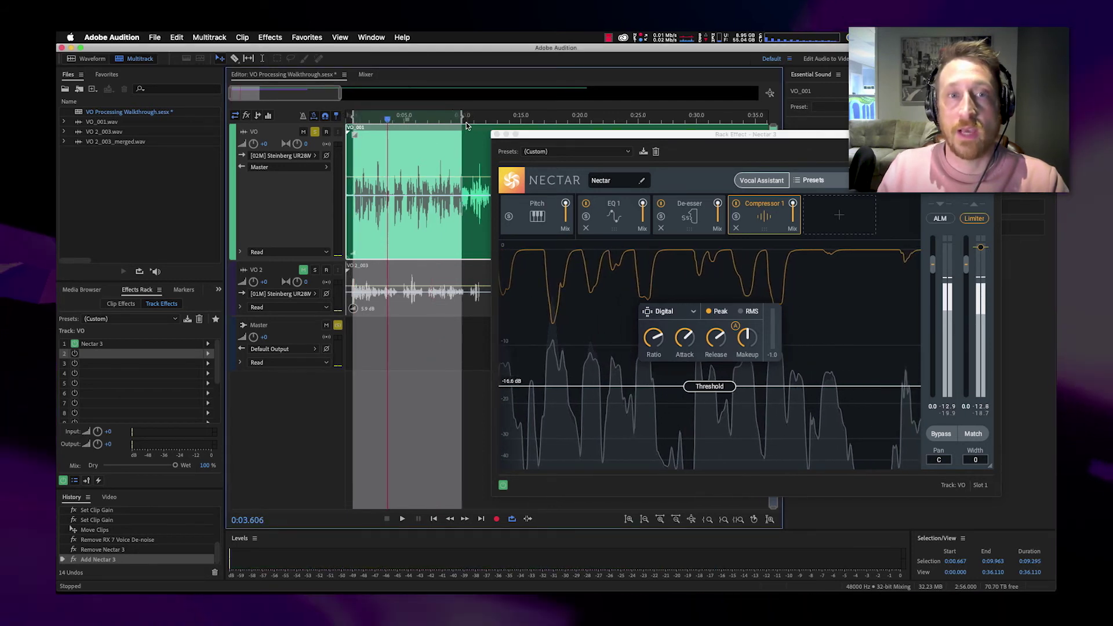
Step: Extend the time selection to 0:10.552 and, during playback, retune Compressor 1: ratio about 4.36:1, new attack and release, threshold about -17.4 dB
drag(461, 118, 468, 119)
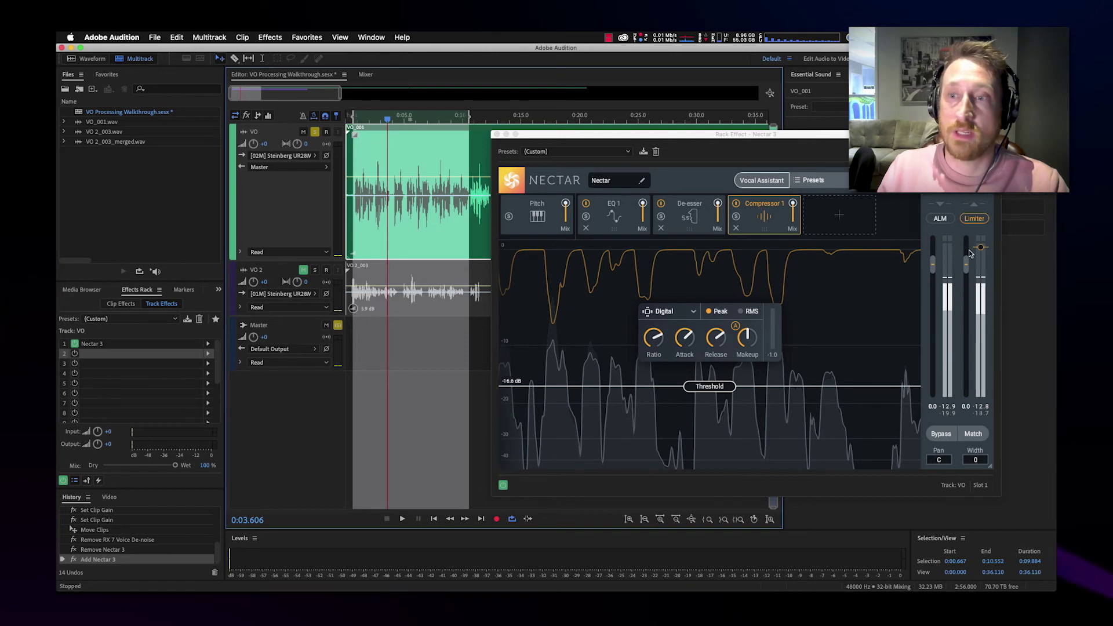
key(space)
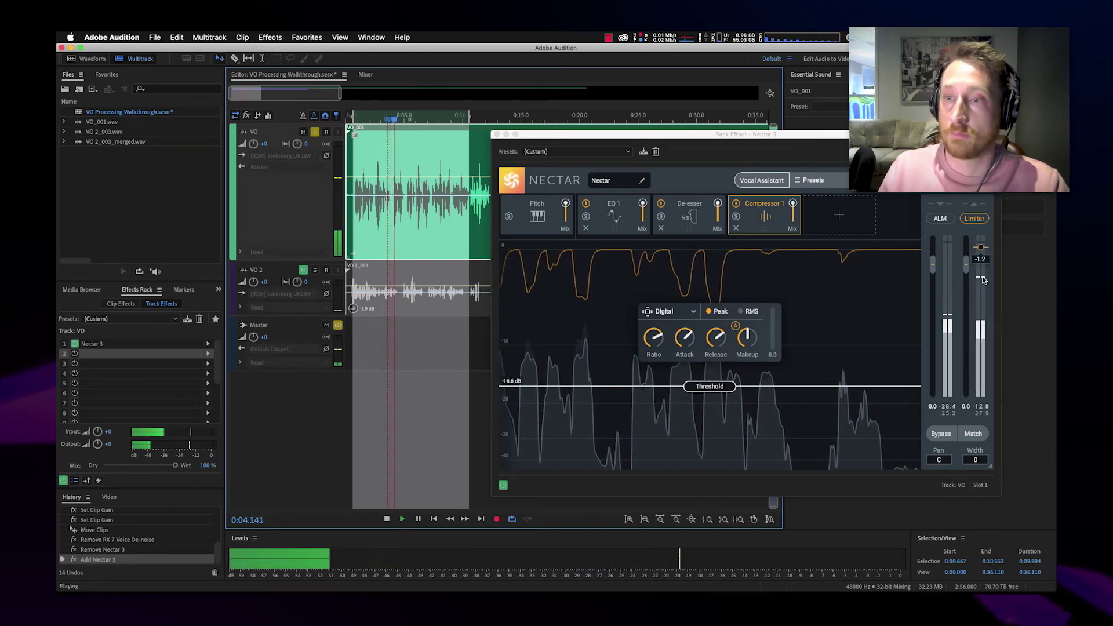
click(659, 341)
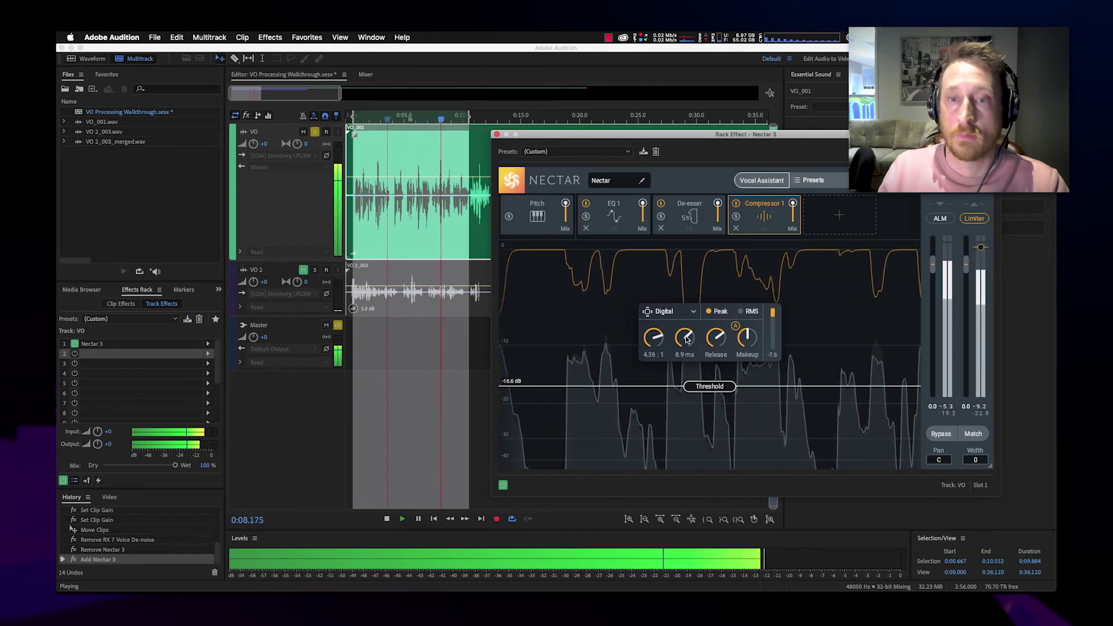
drag(685, 339, 722, 359)
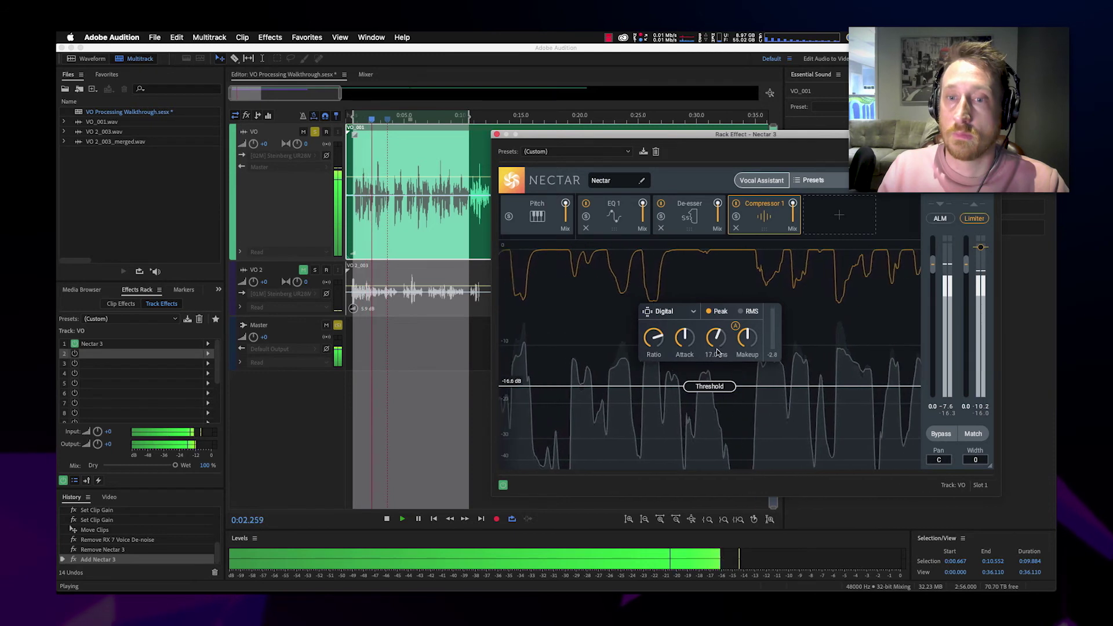
key(space)
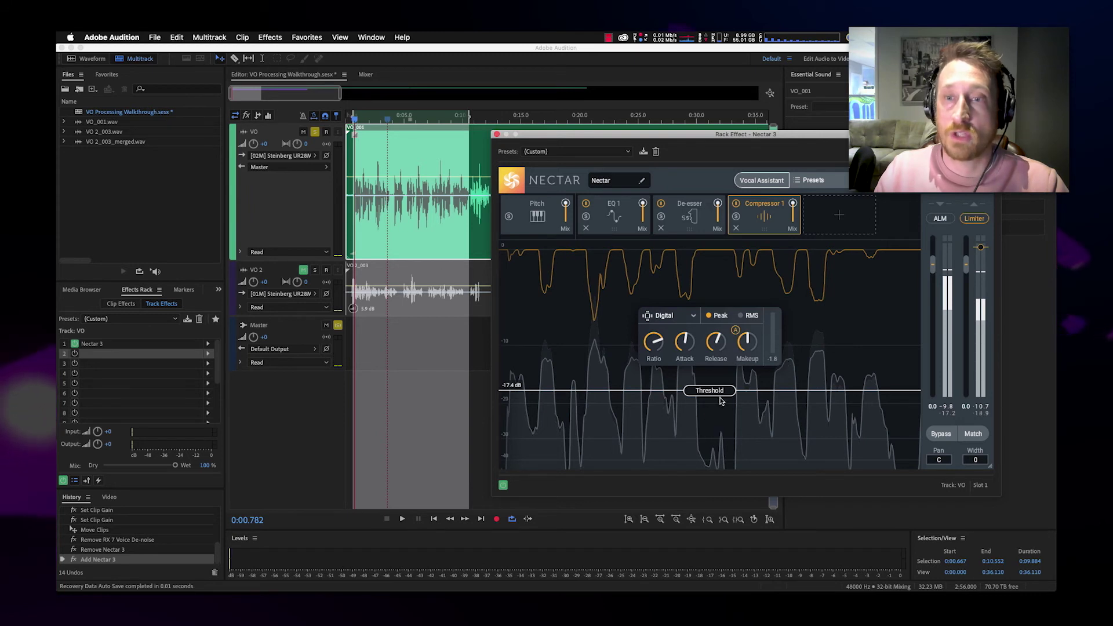
Step: Audition the compression on the selection and lower the Compressor 1 threshold to about -17.7 dB
key(space)
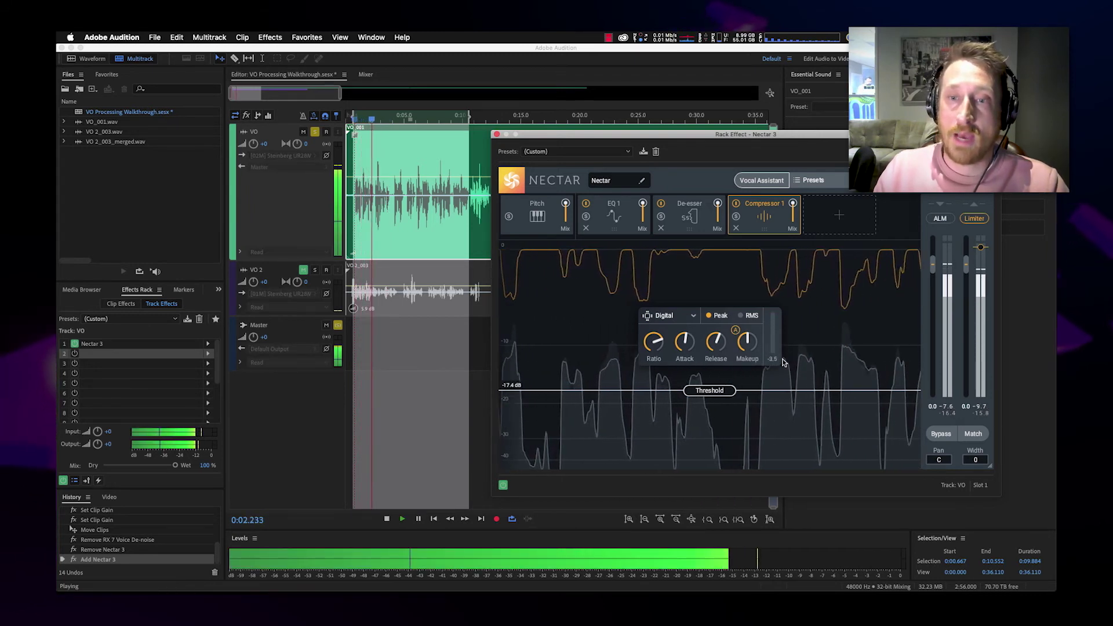
key(space)
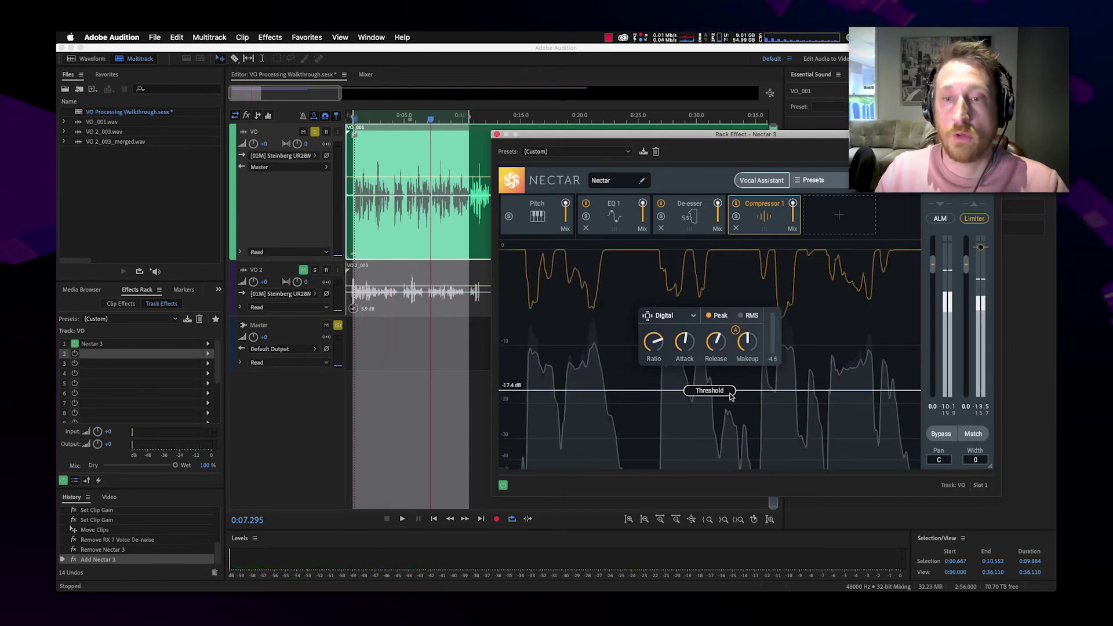
drag(719, 394, 719, 395)
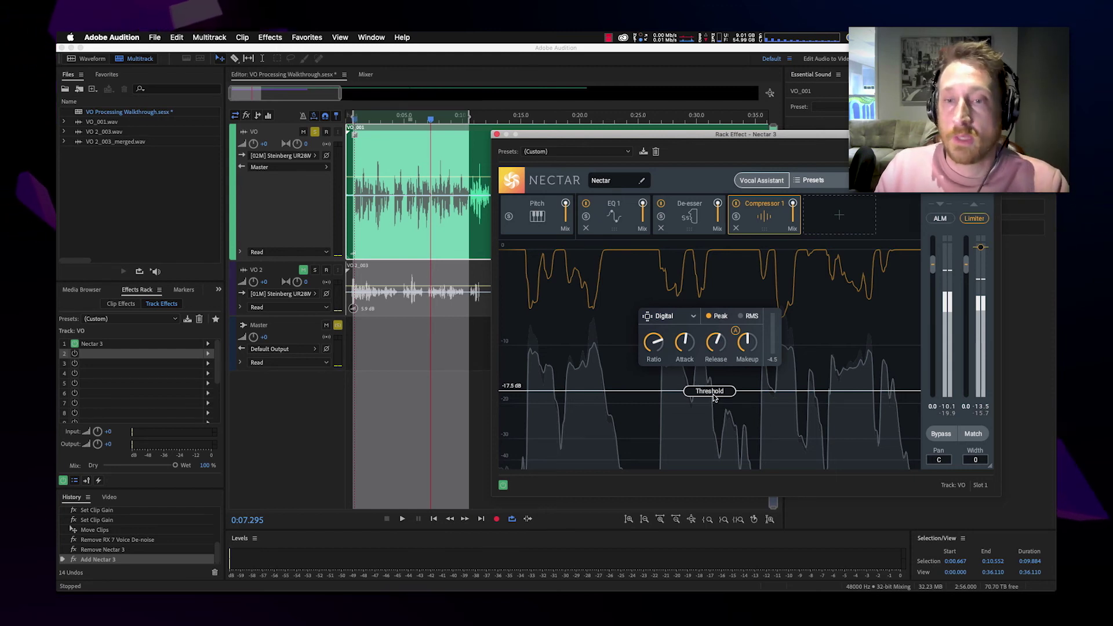
drag(713, 394, 714, 397)
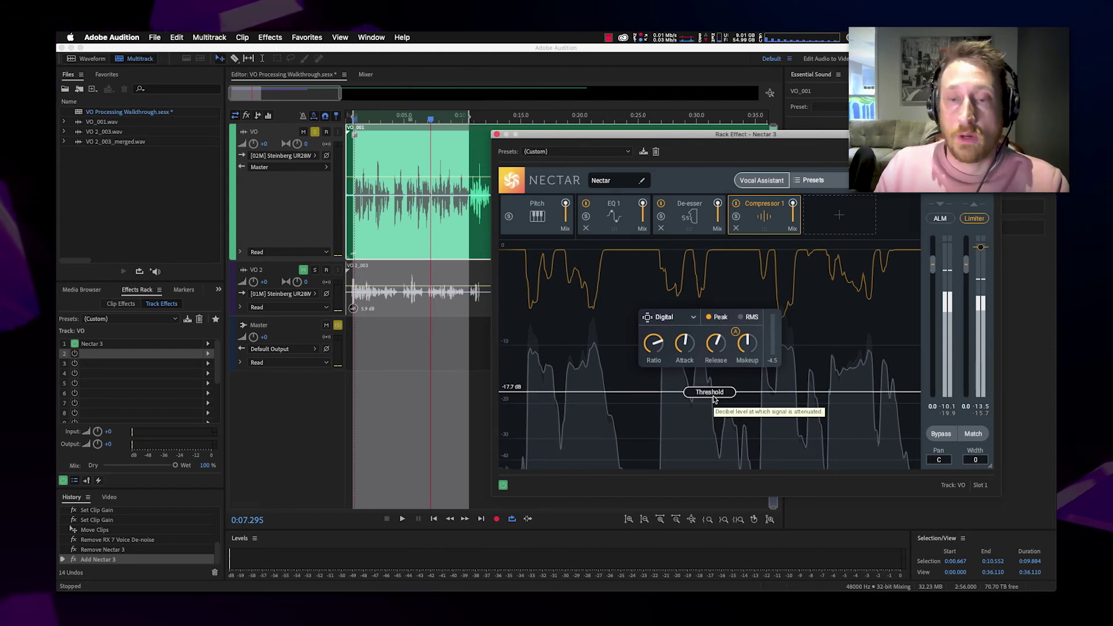
Step: Shift the Nectar 3 window slightly and play back the selection to check the compressed voice against the output levels
mouse_move(601, 139)
mouse_down()
mouse_move(597, 181)
mouse_move(583, 149)
mouse_up()
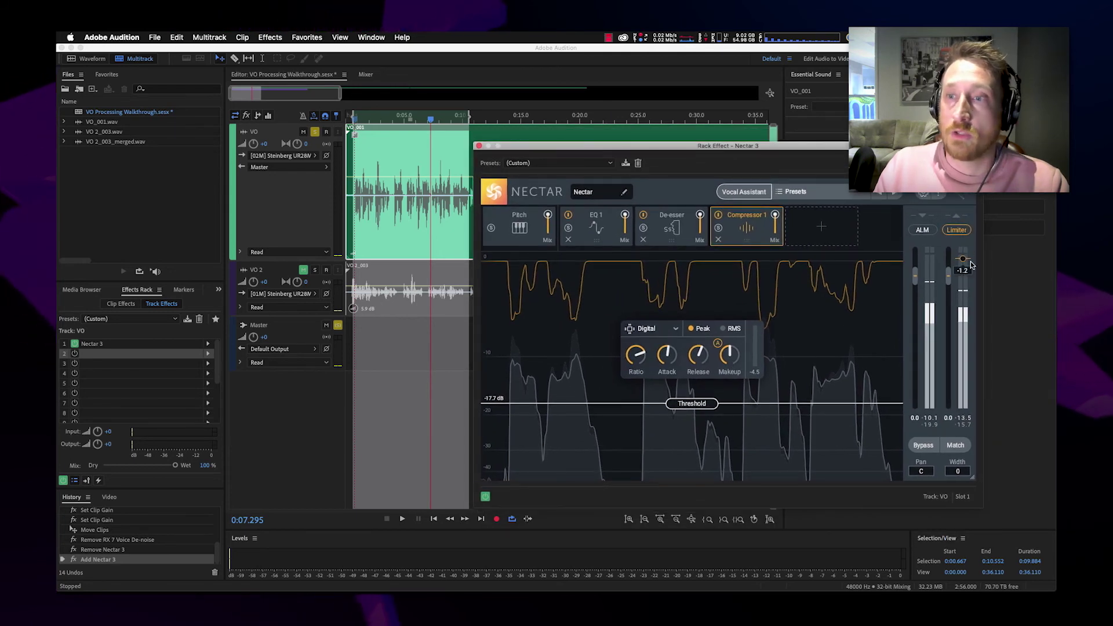
key(space)
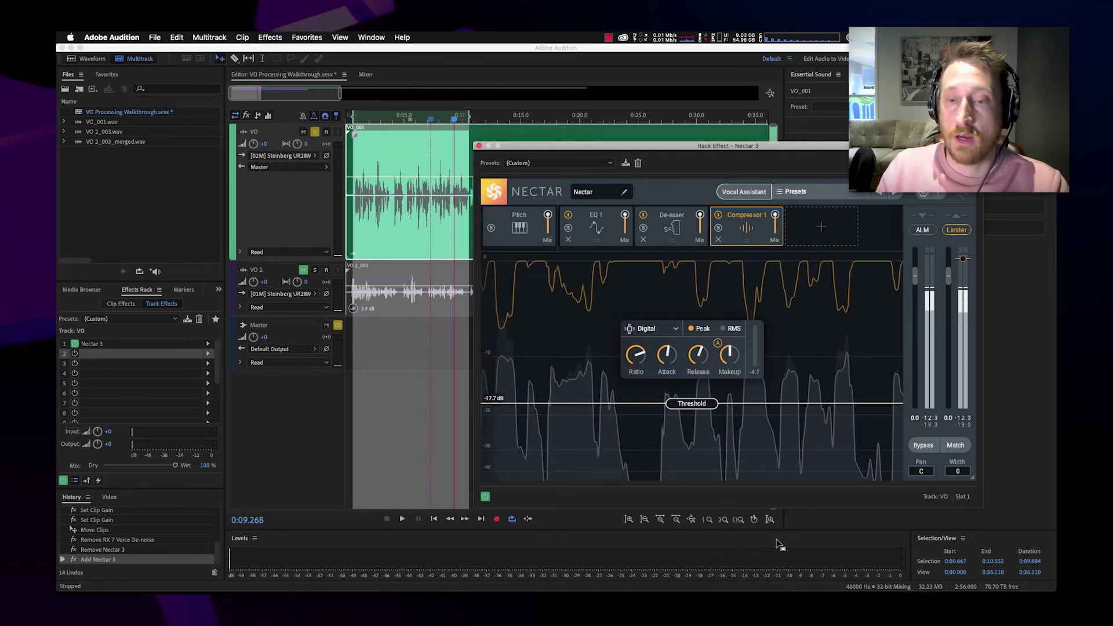
click(757, 540)
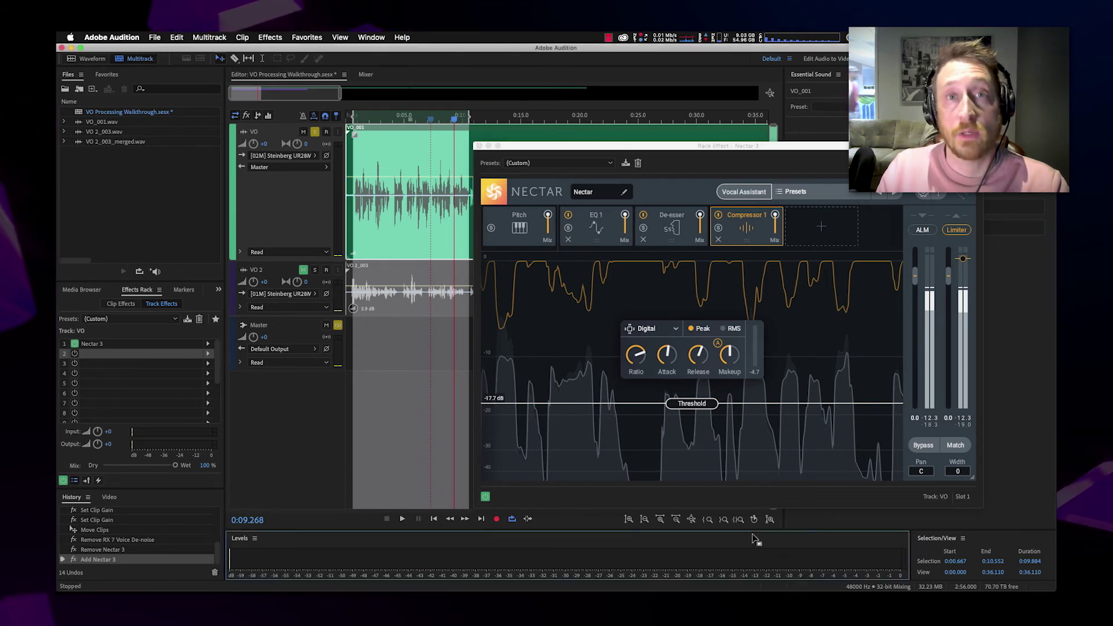
key(space)
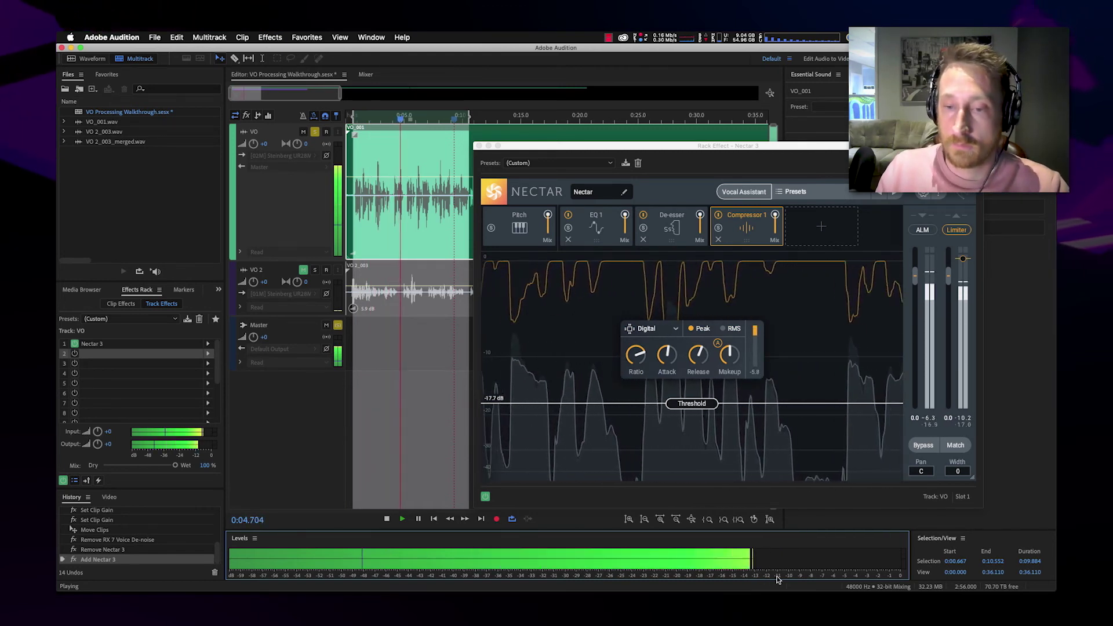
key(space)
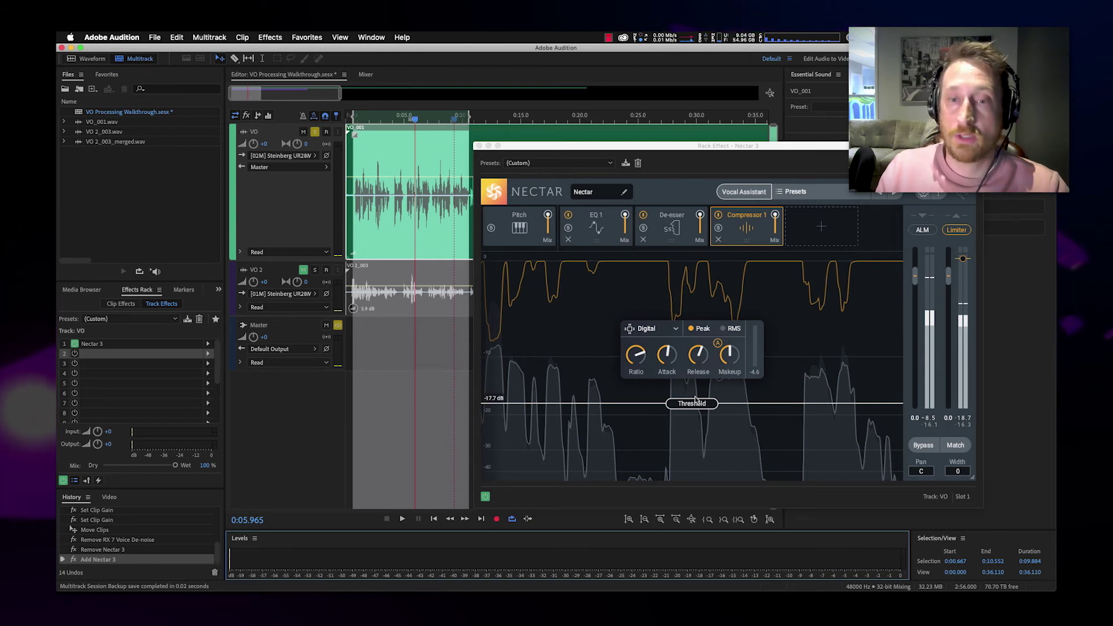
Step: Raise Compressor 1's makeup gain to about 9 dB and audition the louder voice
drag(722, 356, 733, 350)
key(space)
key(space)
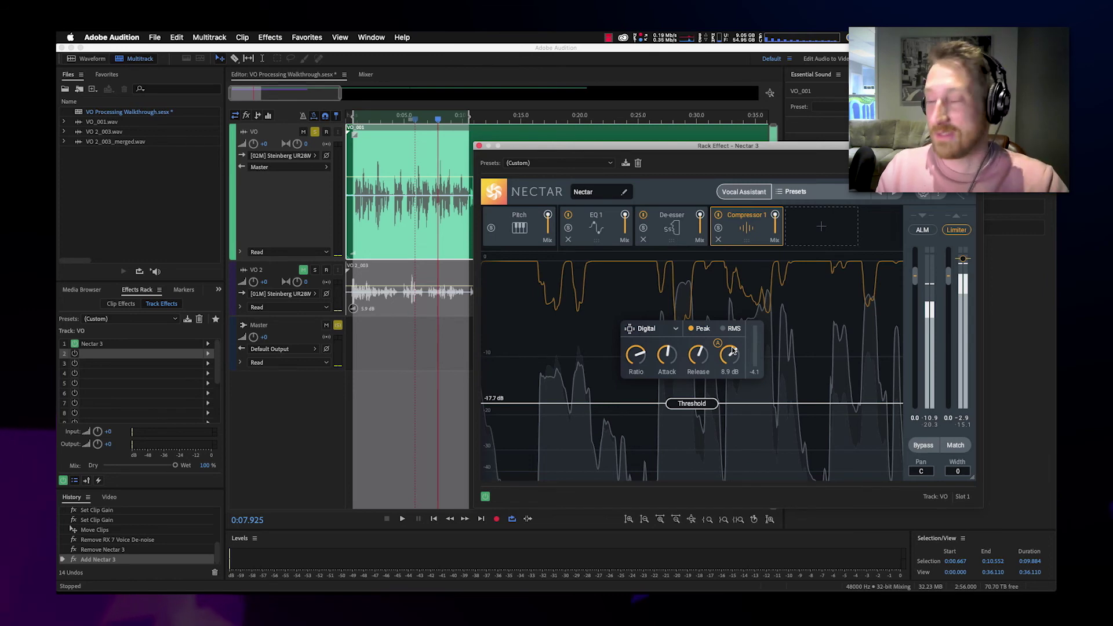
key(space)
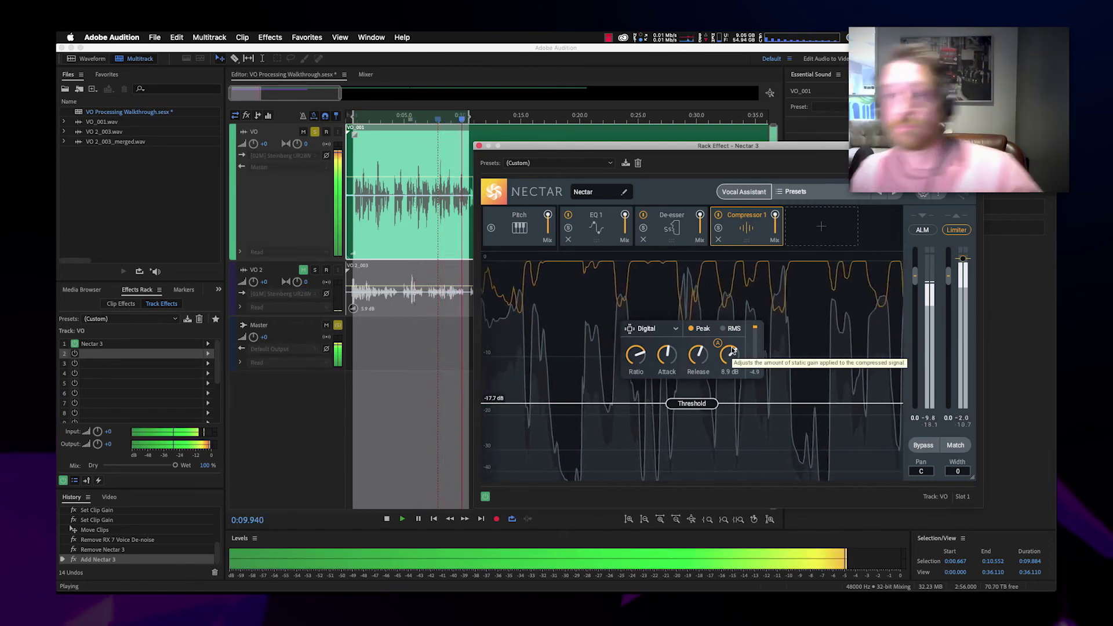
key(space)
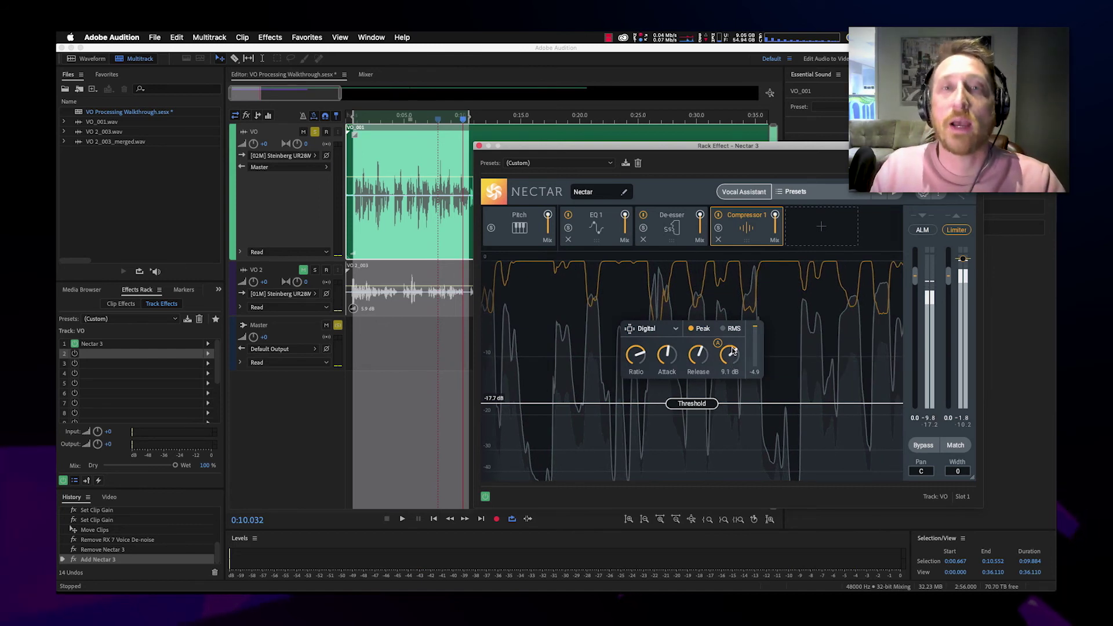
Step: Audition a makeup gain of about 10.8 dB, bring it back down and set the Compressor 1 threshold to about -17.4 dB
key(space)
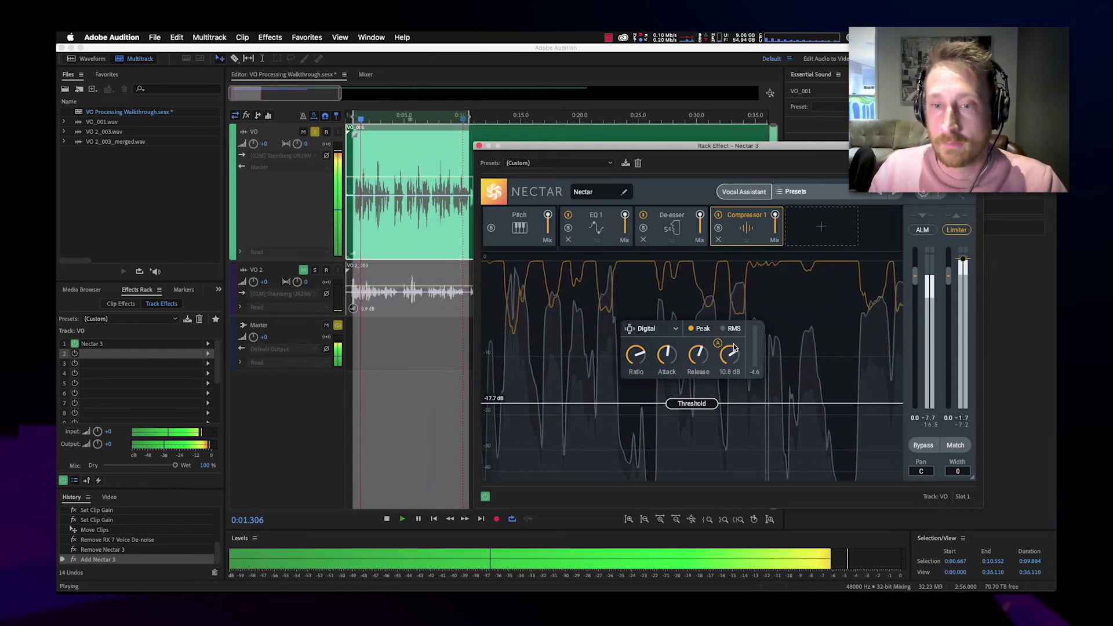
drag(734, 343, 732, 355)
key(space)
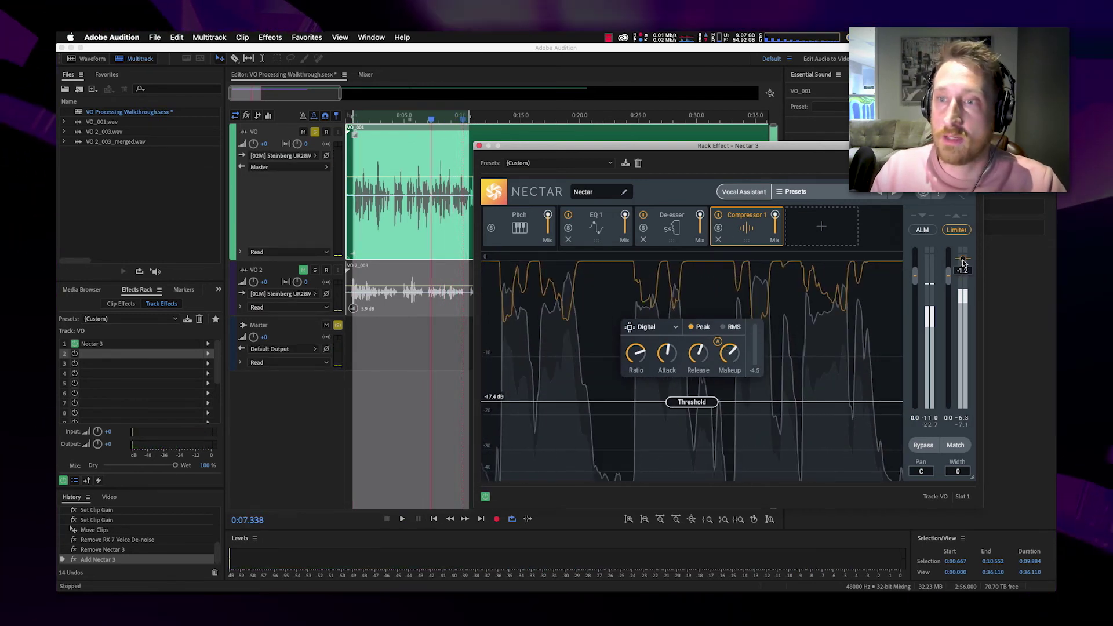
Step: Play the VO selection from about 0:03 to check the compressor and limiter settings
mouse_move(964, 255)
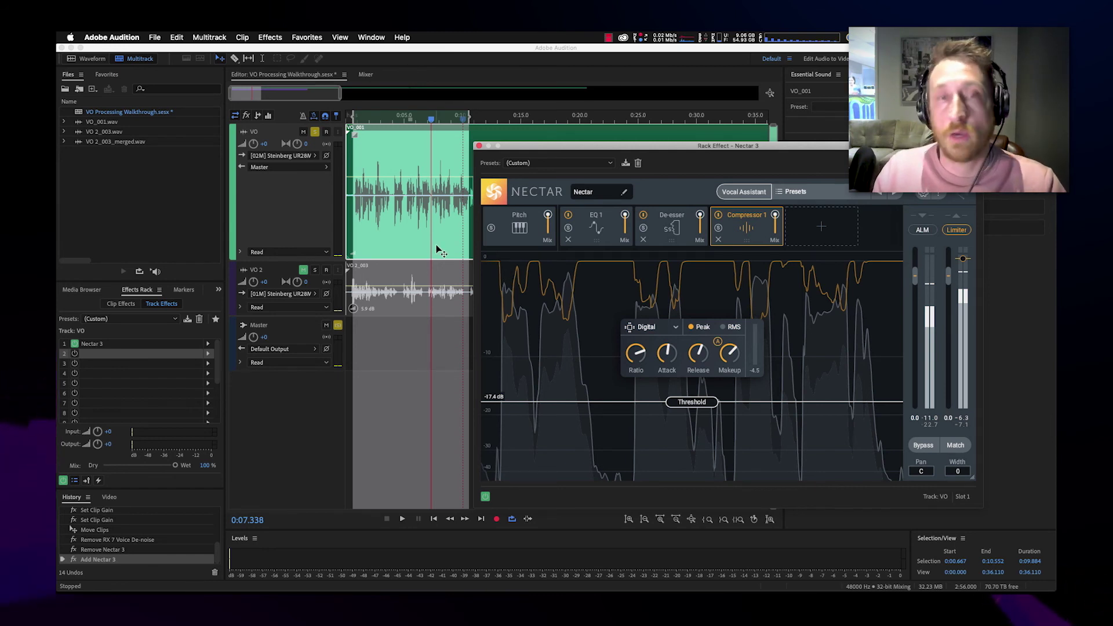
click(383, 119)
key(space)
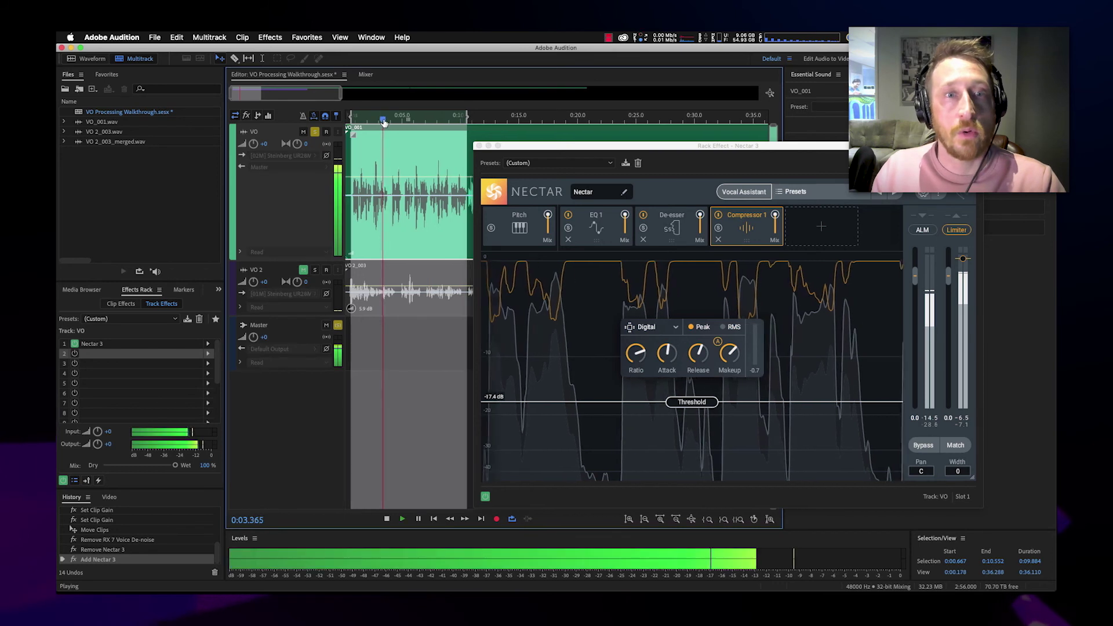
key(space)
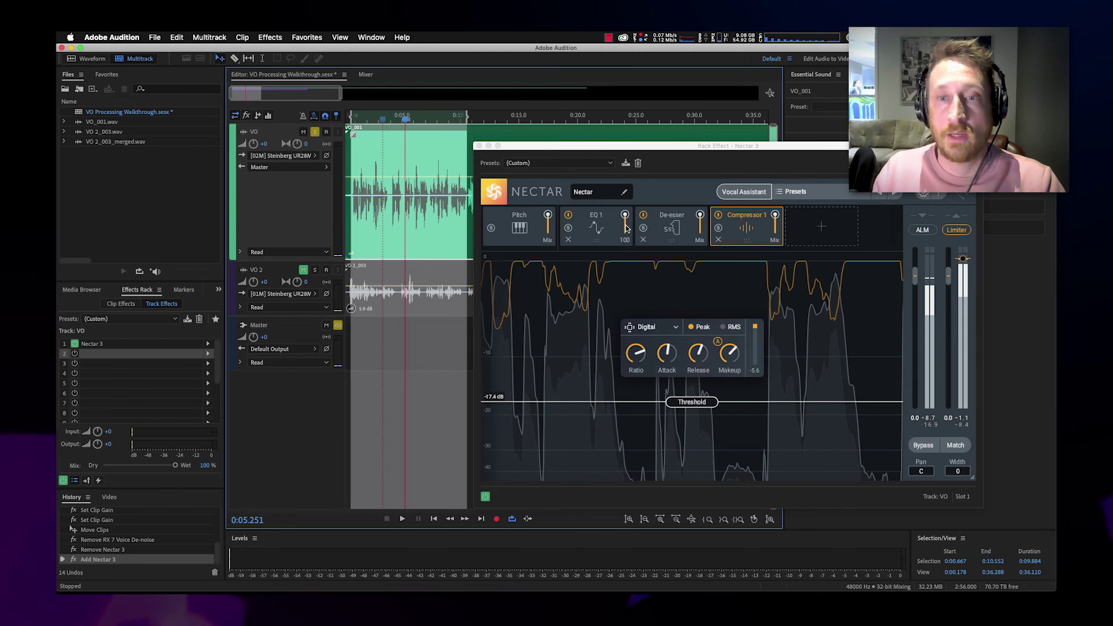
Step: Compare playback with EQ 1 and the De-esser bypassed and re-enabled, and inspect the EQ 1 curve against the live spectrum
click(569, 216)
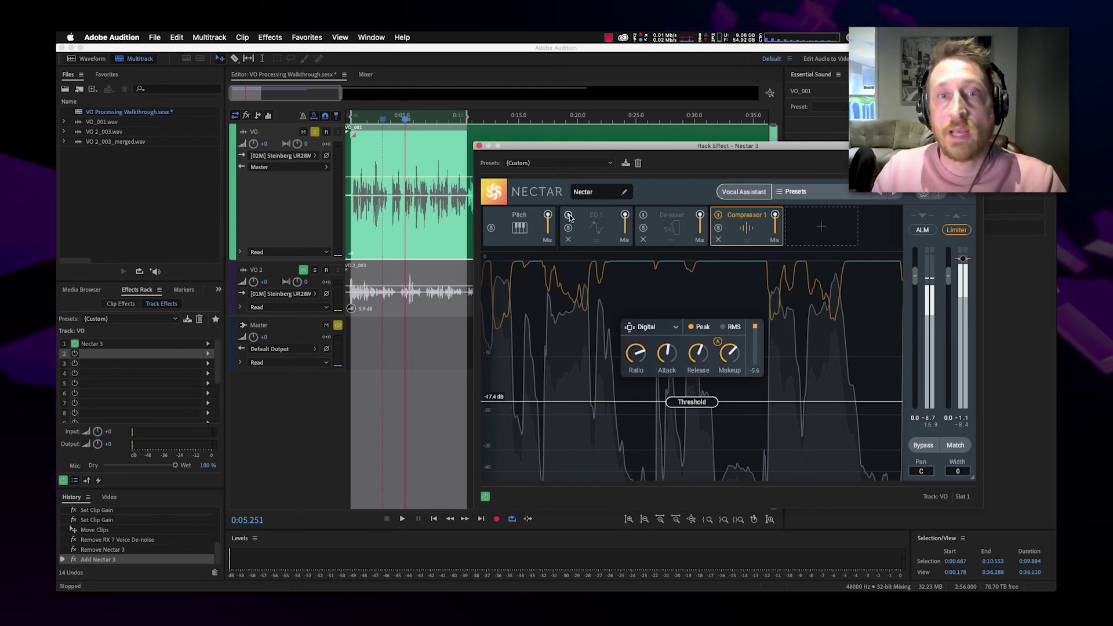
key(space)
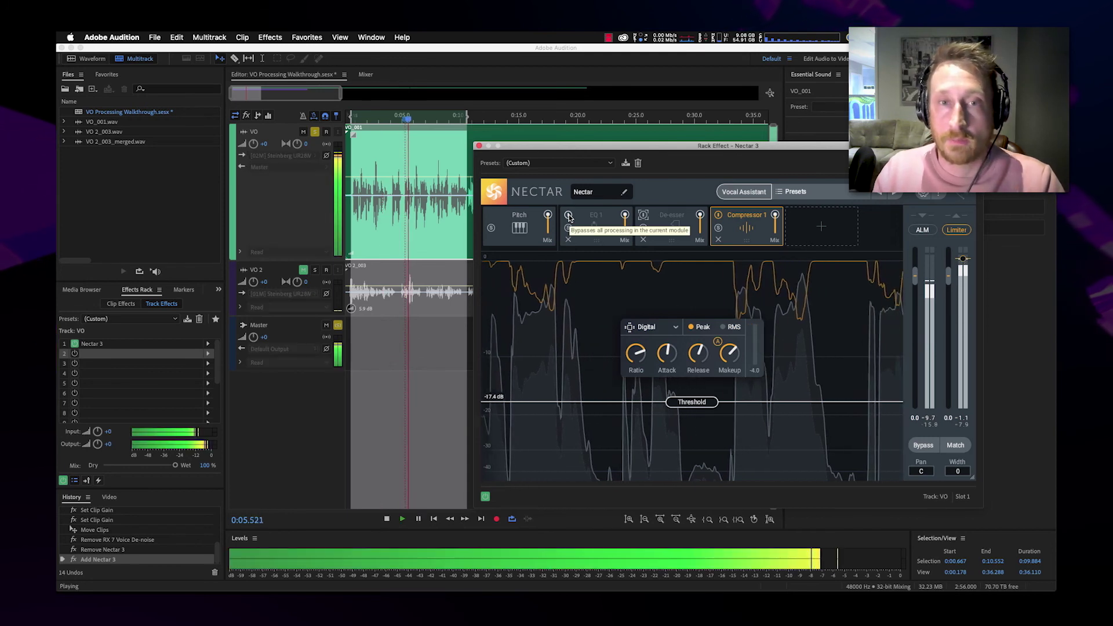
click(569, 216)
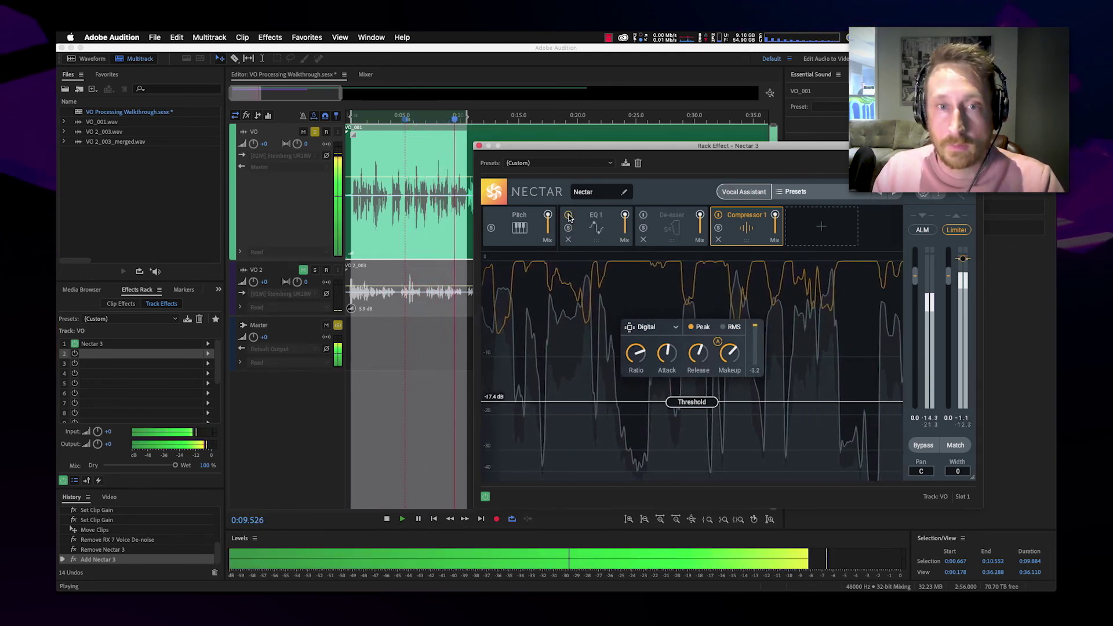
click(643, 216)
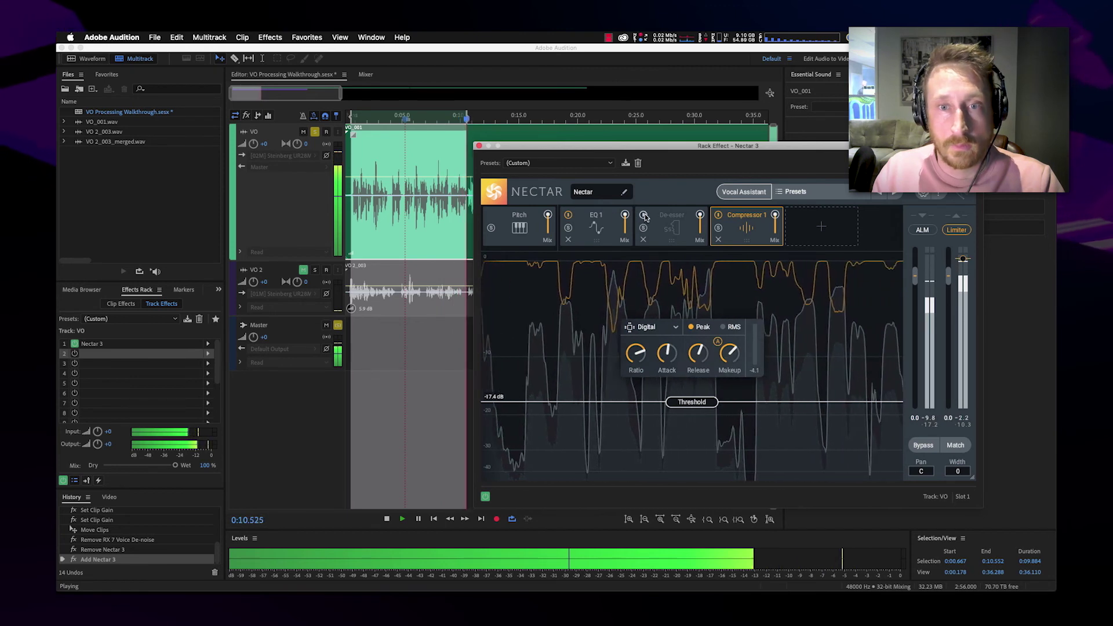
click(602, 218)
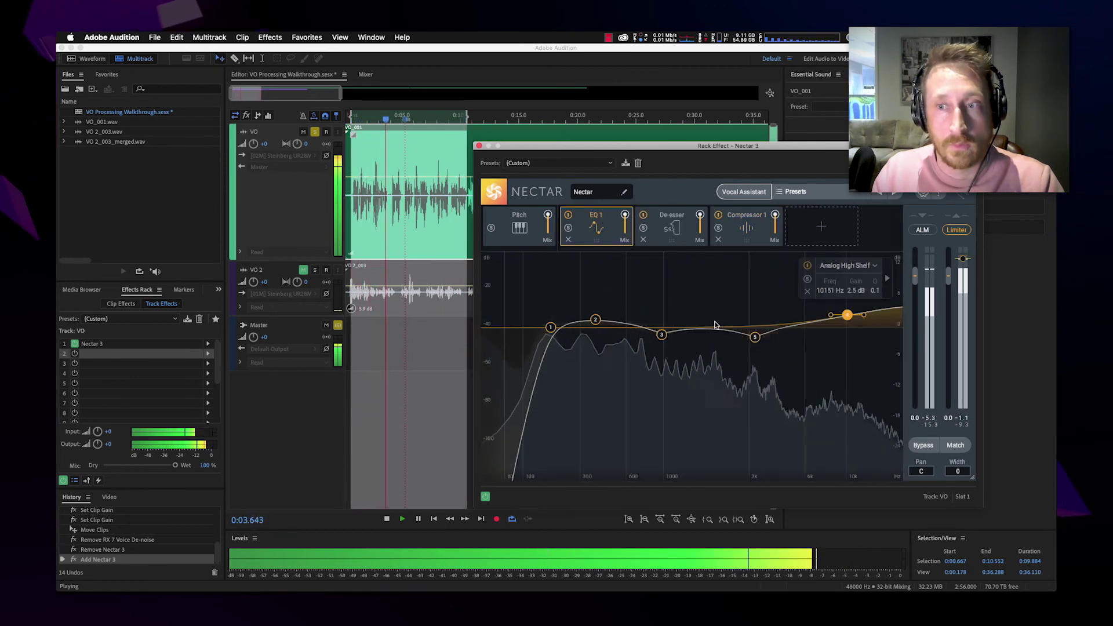
key(space)
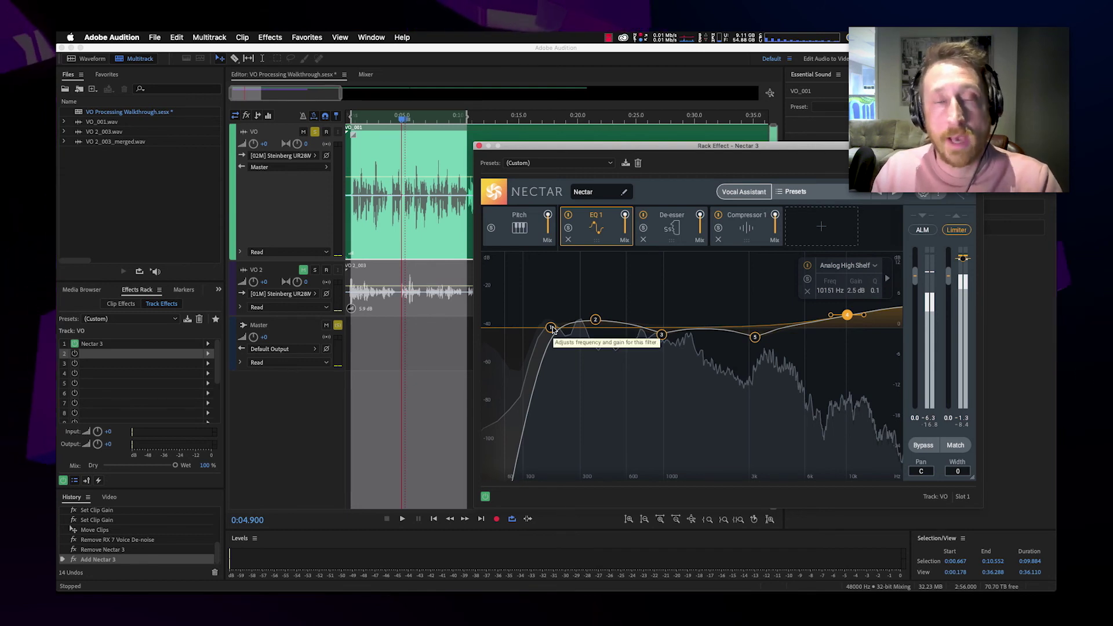
Step: Add a second EQ module after Compressor 1 and set its Flat Highpass band to about 105 Hz
click(748, 226)
click(821, 226)
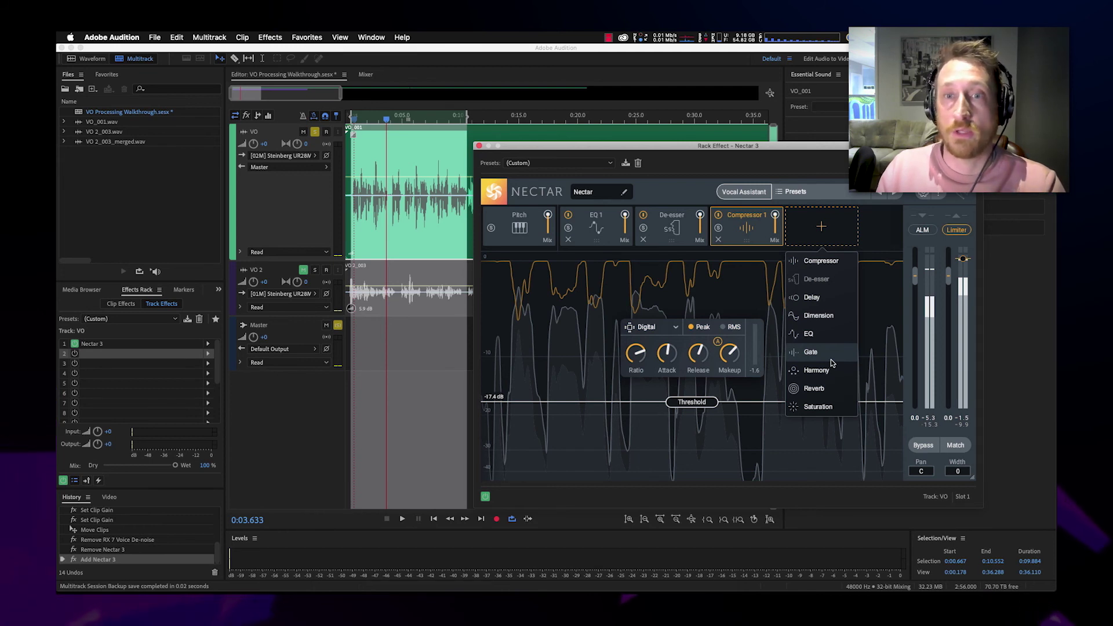
click(817, 334)
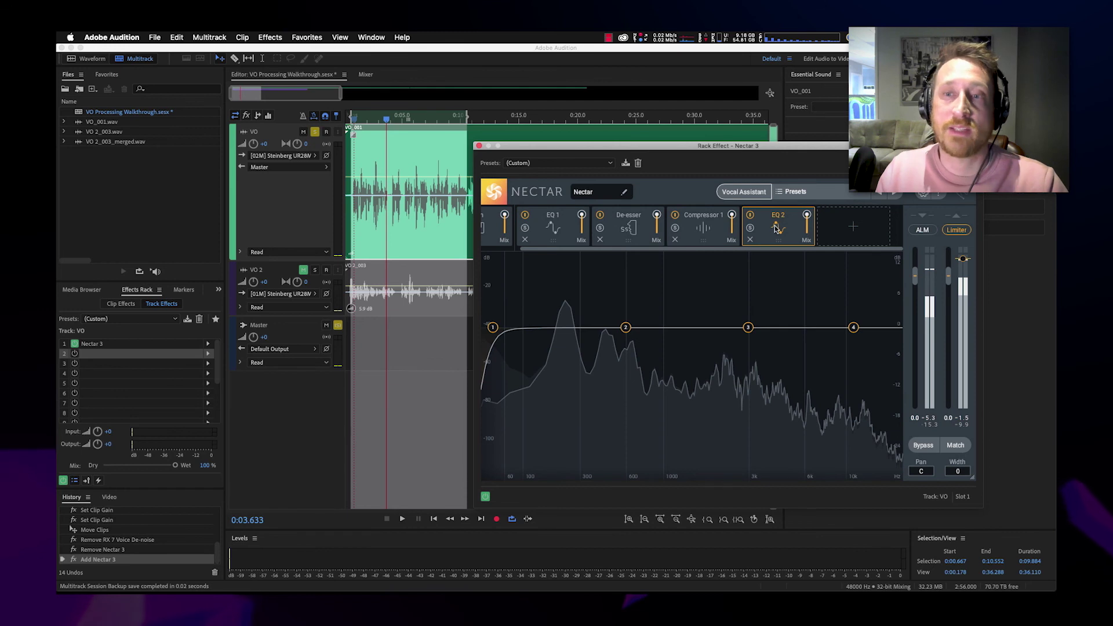
drag(492, 328, 525, 332)
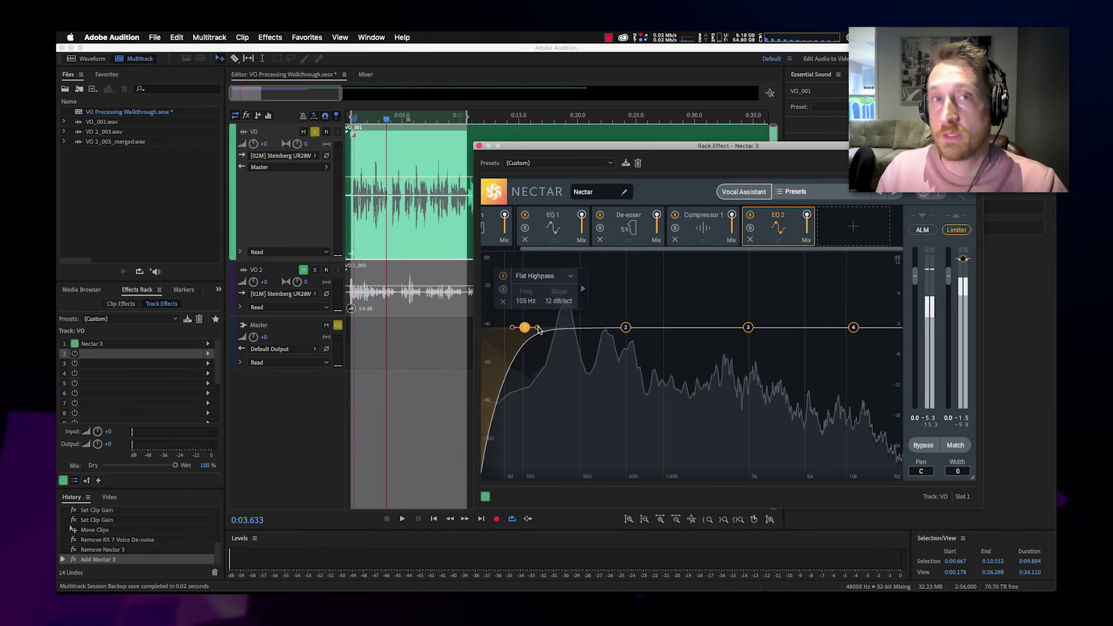
Step: Shape EQ 2 during playback with 1.2 dB bell boosts near 197 Hz and 5008 Hz, a slight low-mid cut and a gentle high-shelf lift
click(854, 328)
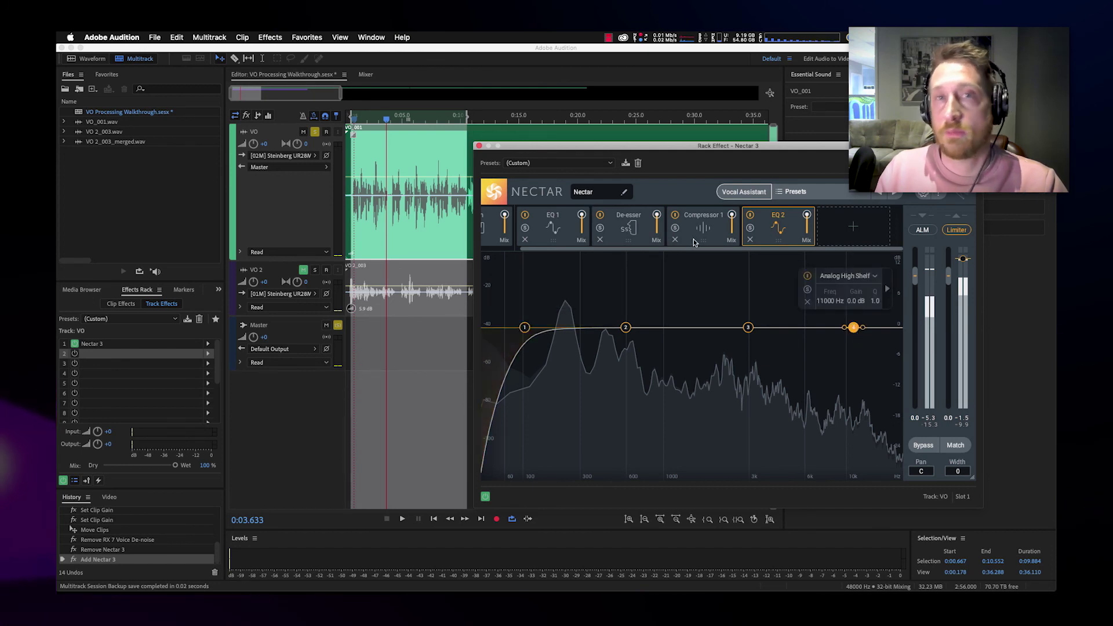
key(space)
double_click(552, 327)
drag(552, 308, 556, 321)
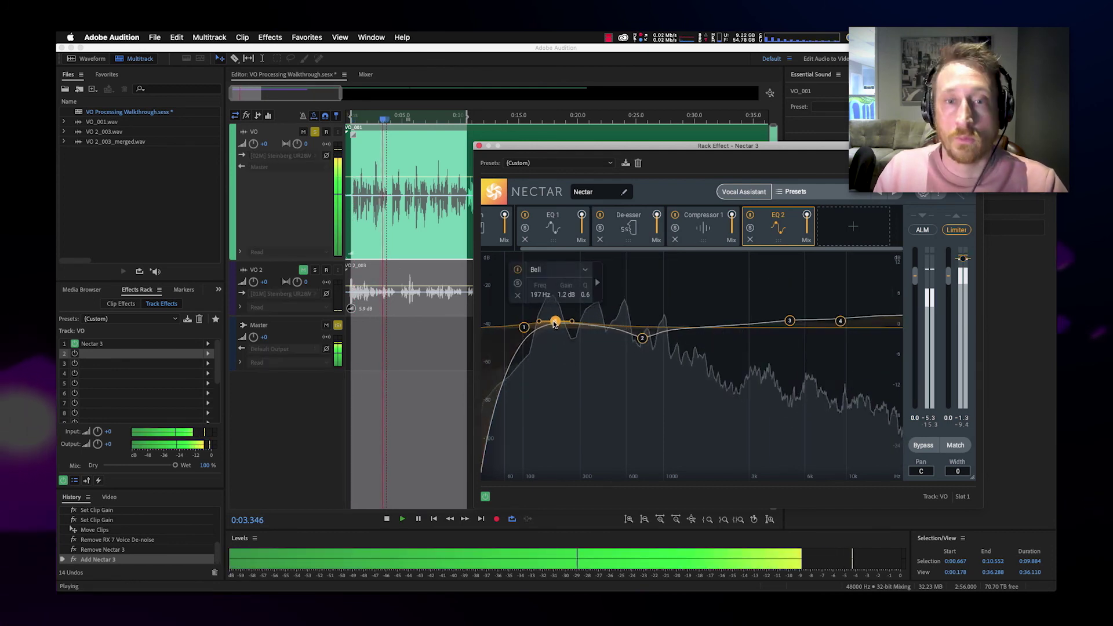
click(790, 321)
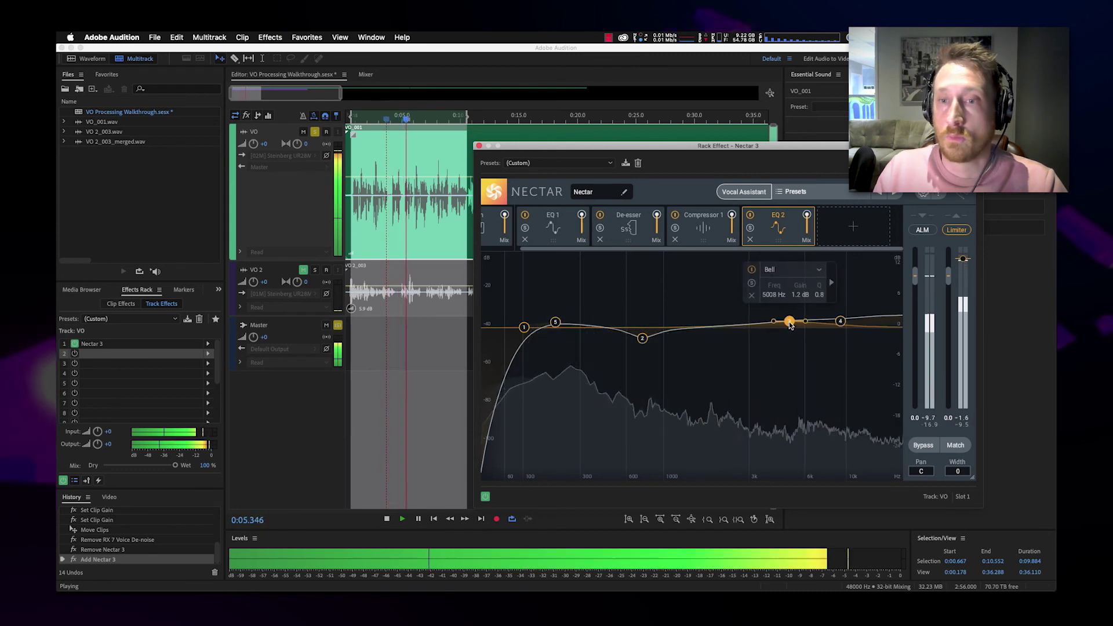
key(space)
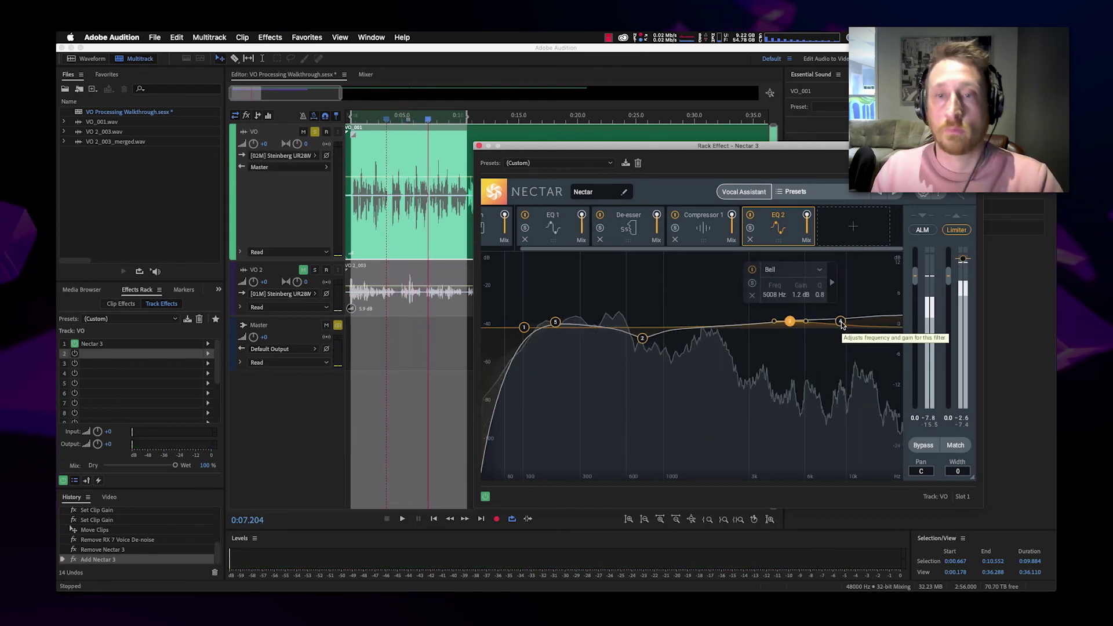
Step: Reduce EQ 2's upper bell boost to about 0.7 dB near 4982 Hz and save the multitrack session
drag(790, 321, 793, 325)
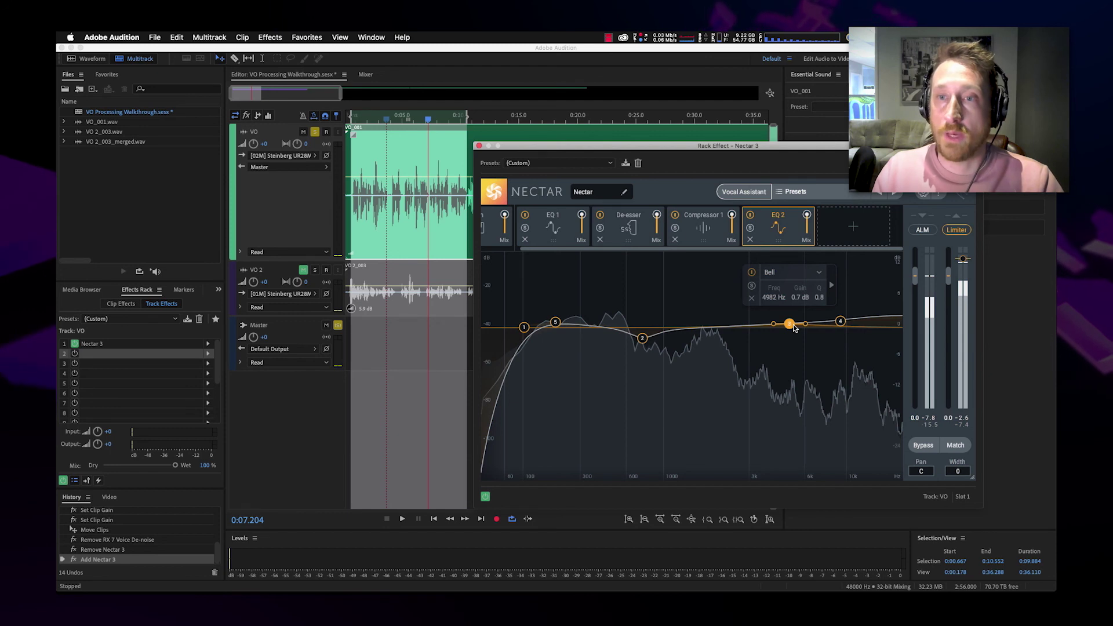
key(super+s)
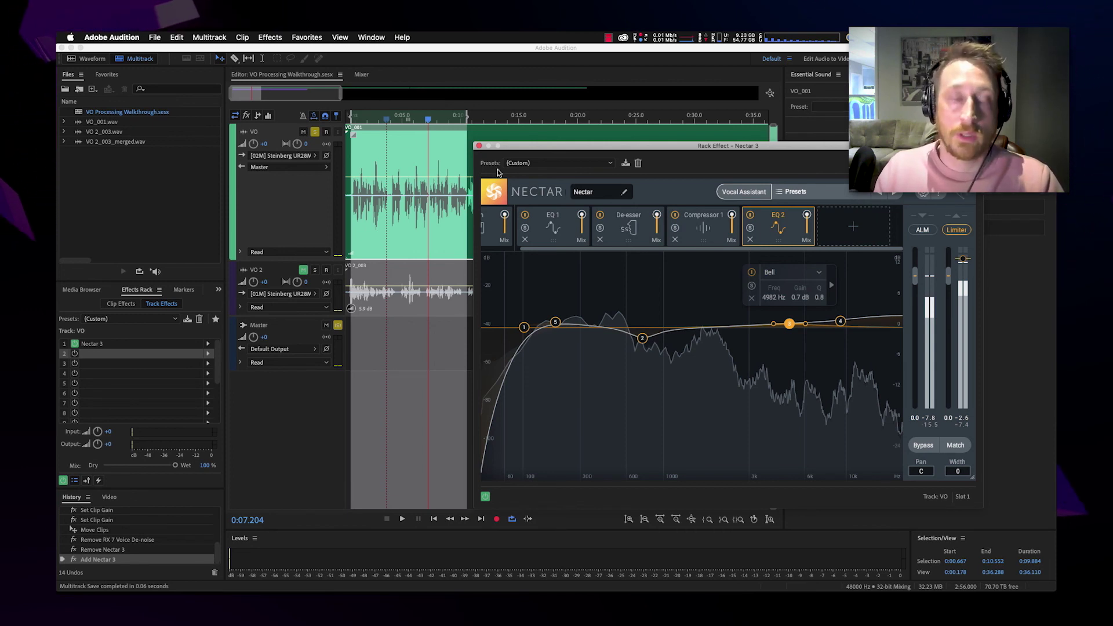
Step: Review the EQ 1 curve, the De-esser threshold and the Compressor 1 settings in the Nectar 3 chain
click(569, 238)
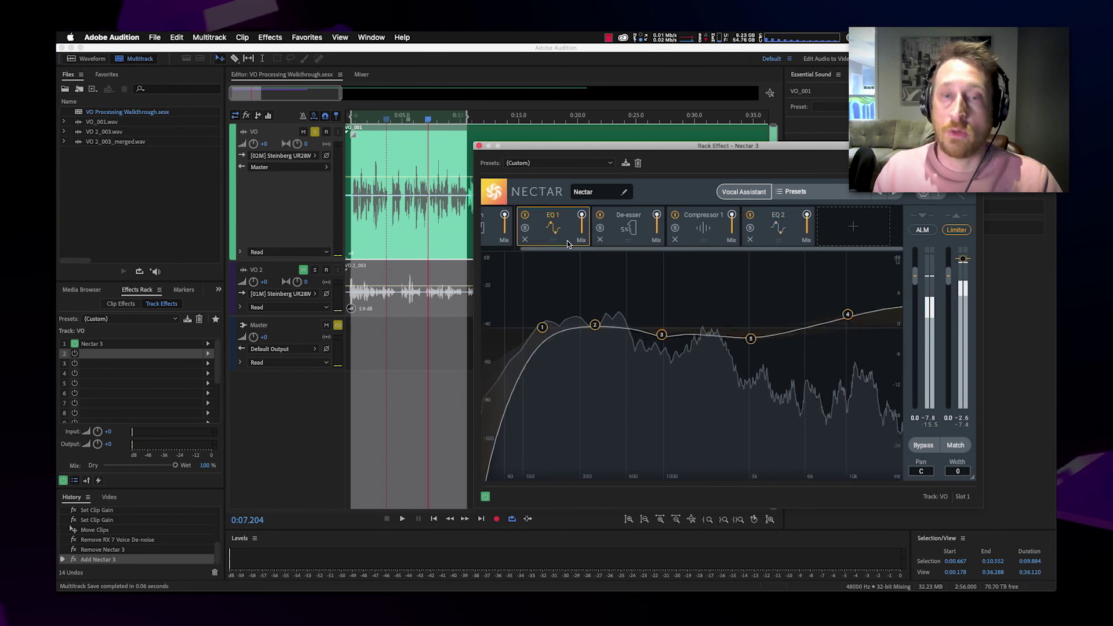
click(675, 235)
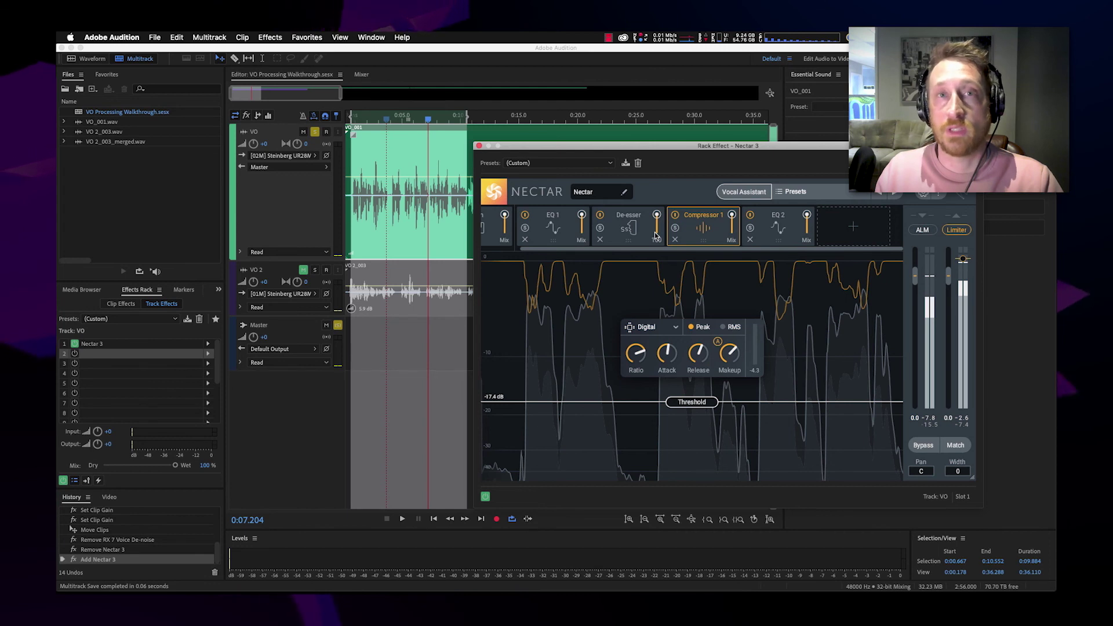
click(656, 235)
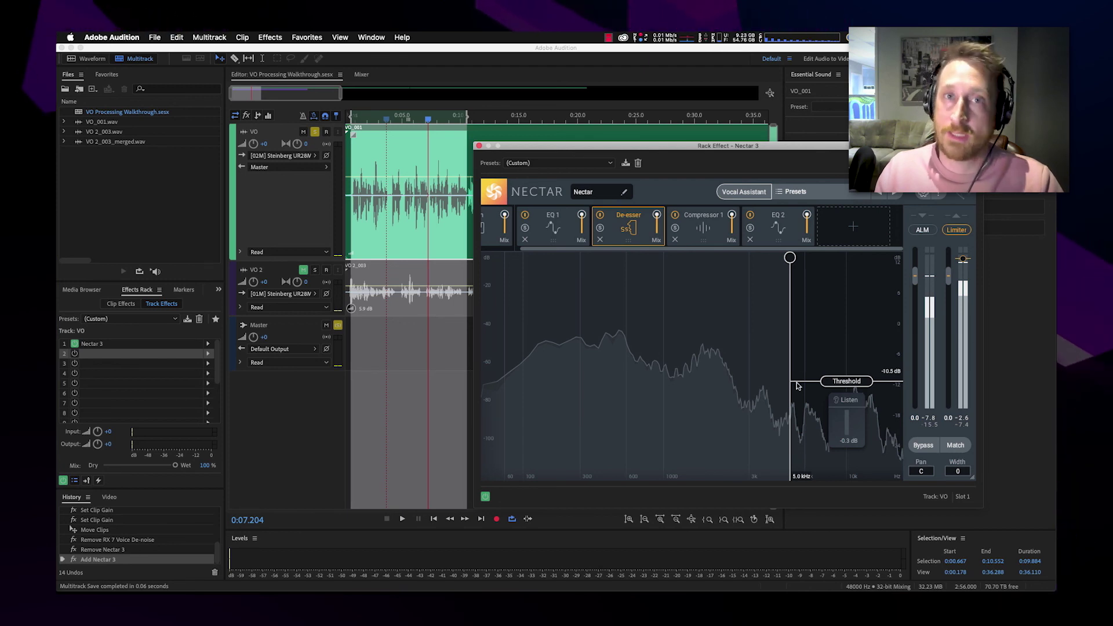
click(703, 226)
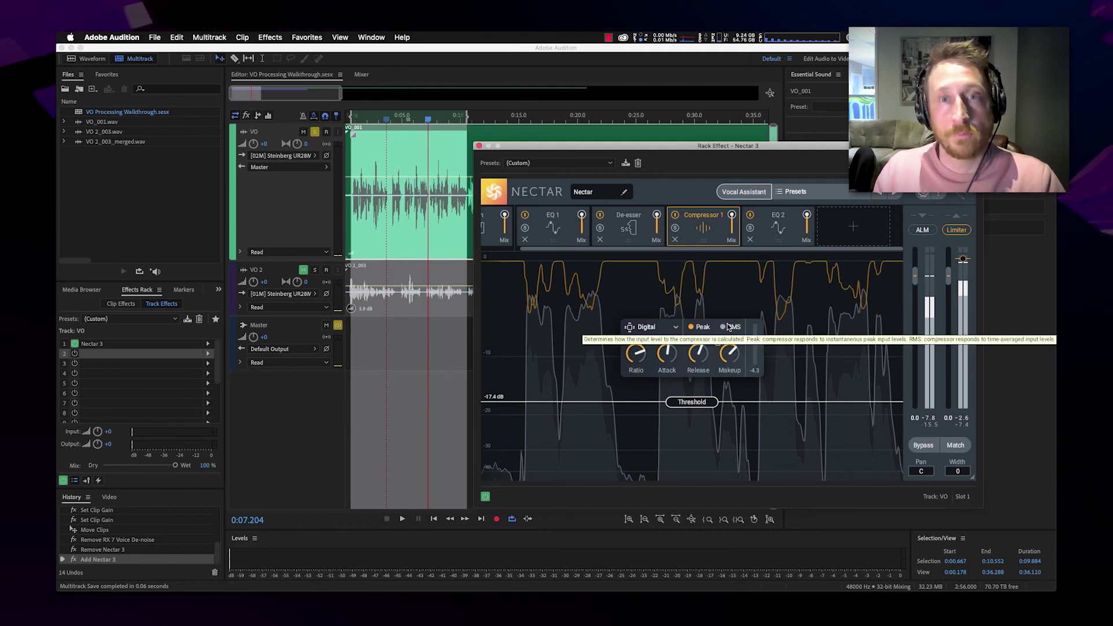
Step: Ease EQ 2's low-mid cut to about -1.8 dB at 755 Hz and its 197 Hz bell to 1.0 dB, and reposition the Nectar 3 window
click(778, 223)
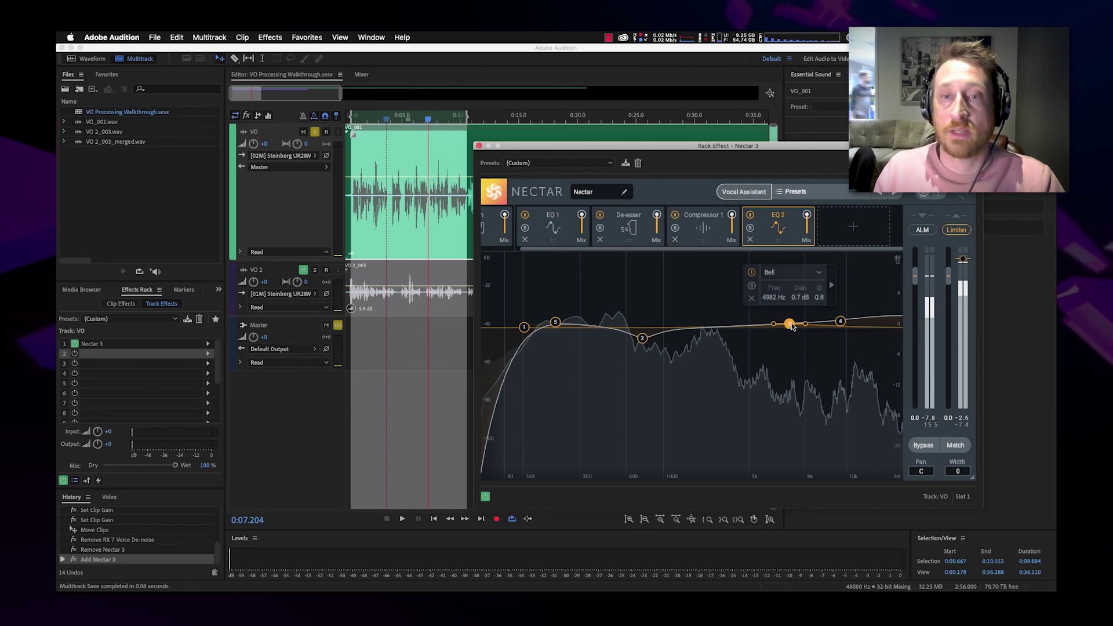
click(644, 338)
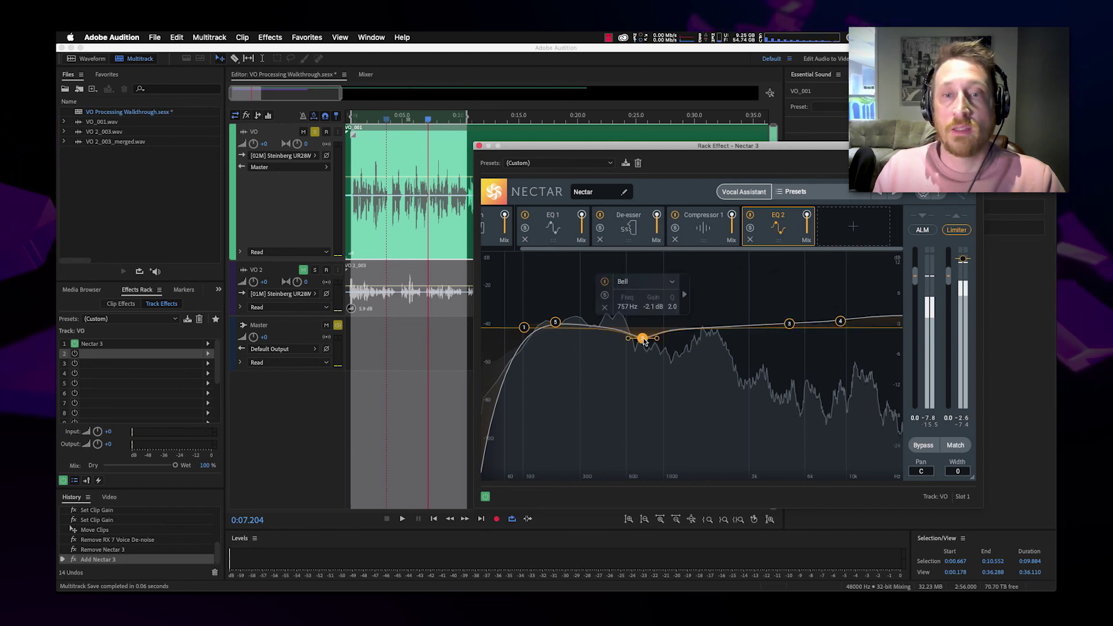
drag(644, 340, 644, 340)
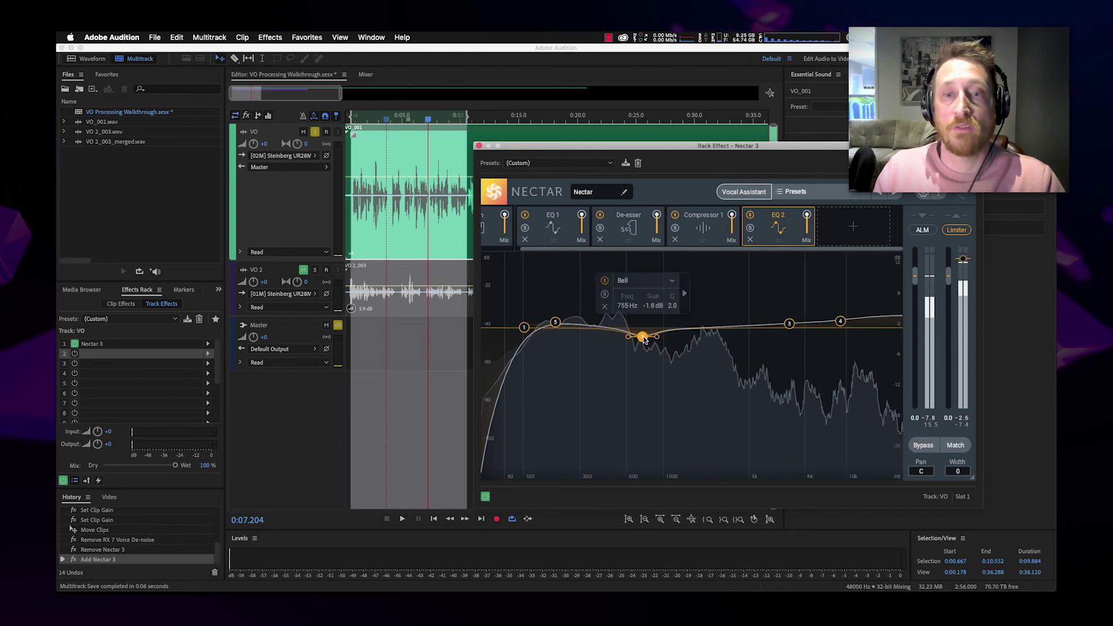
click(523, 328)
click(556, 323)
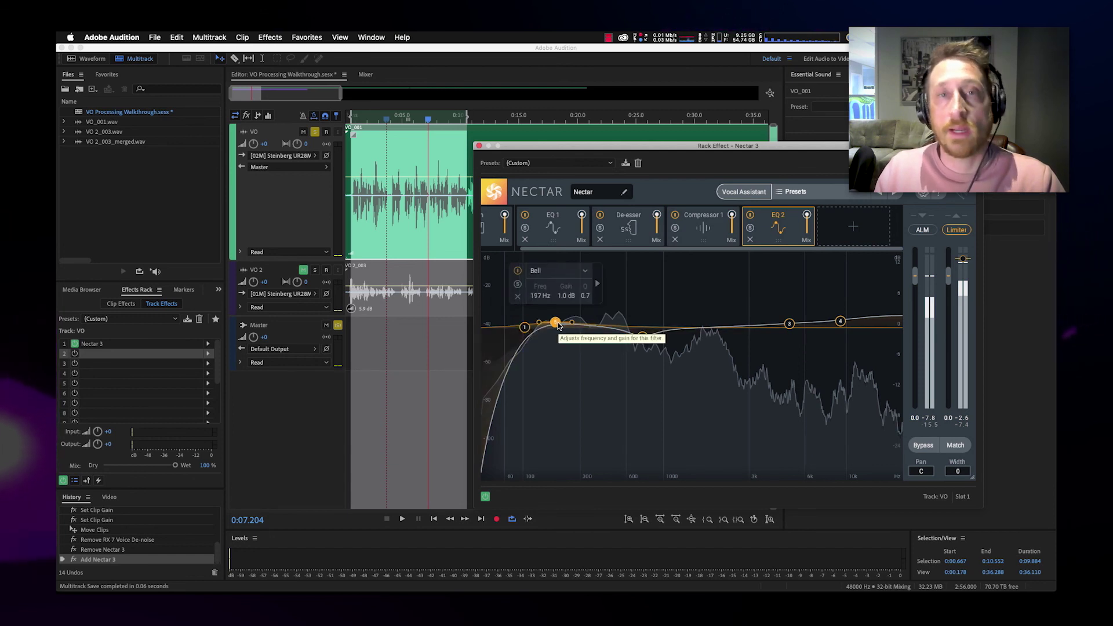
drag(595, 147, 531, 120)
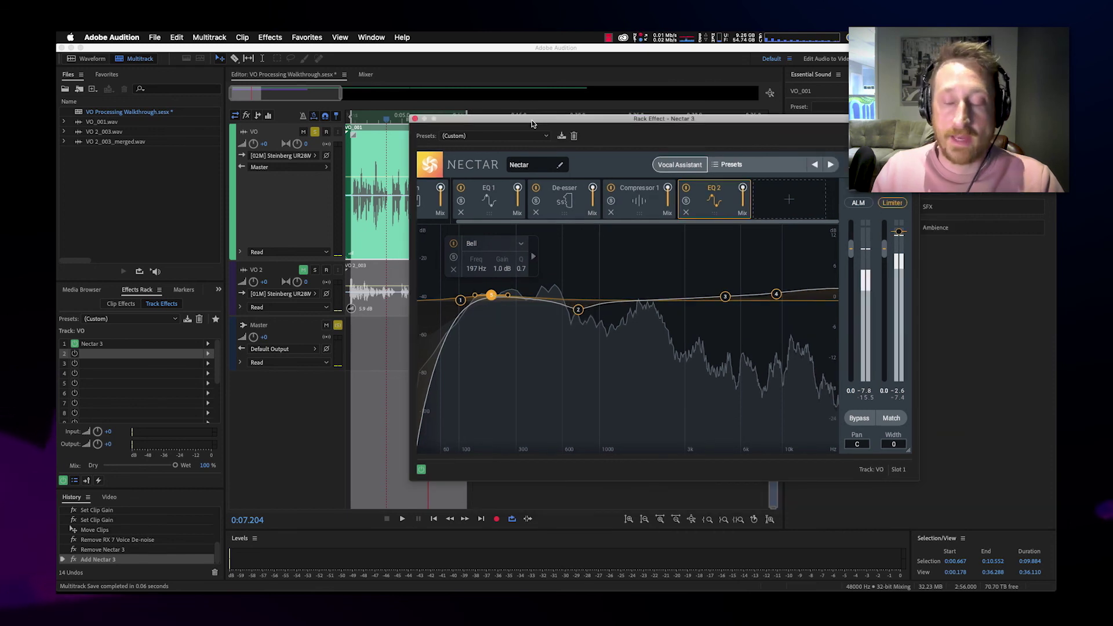